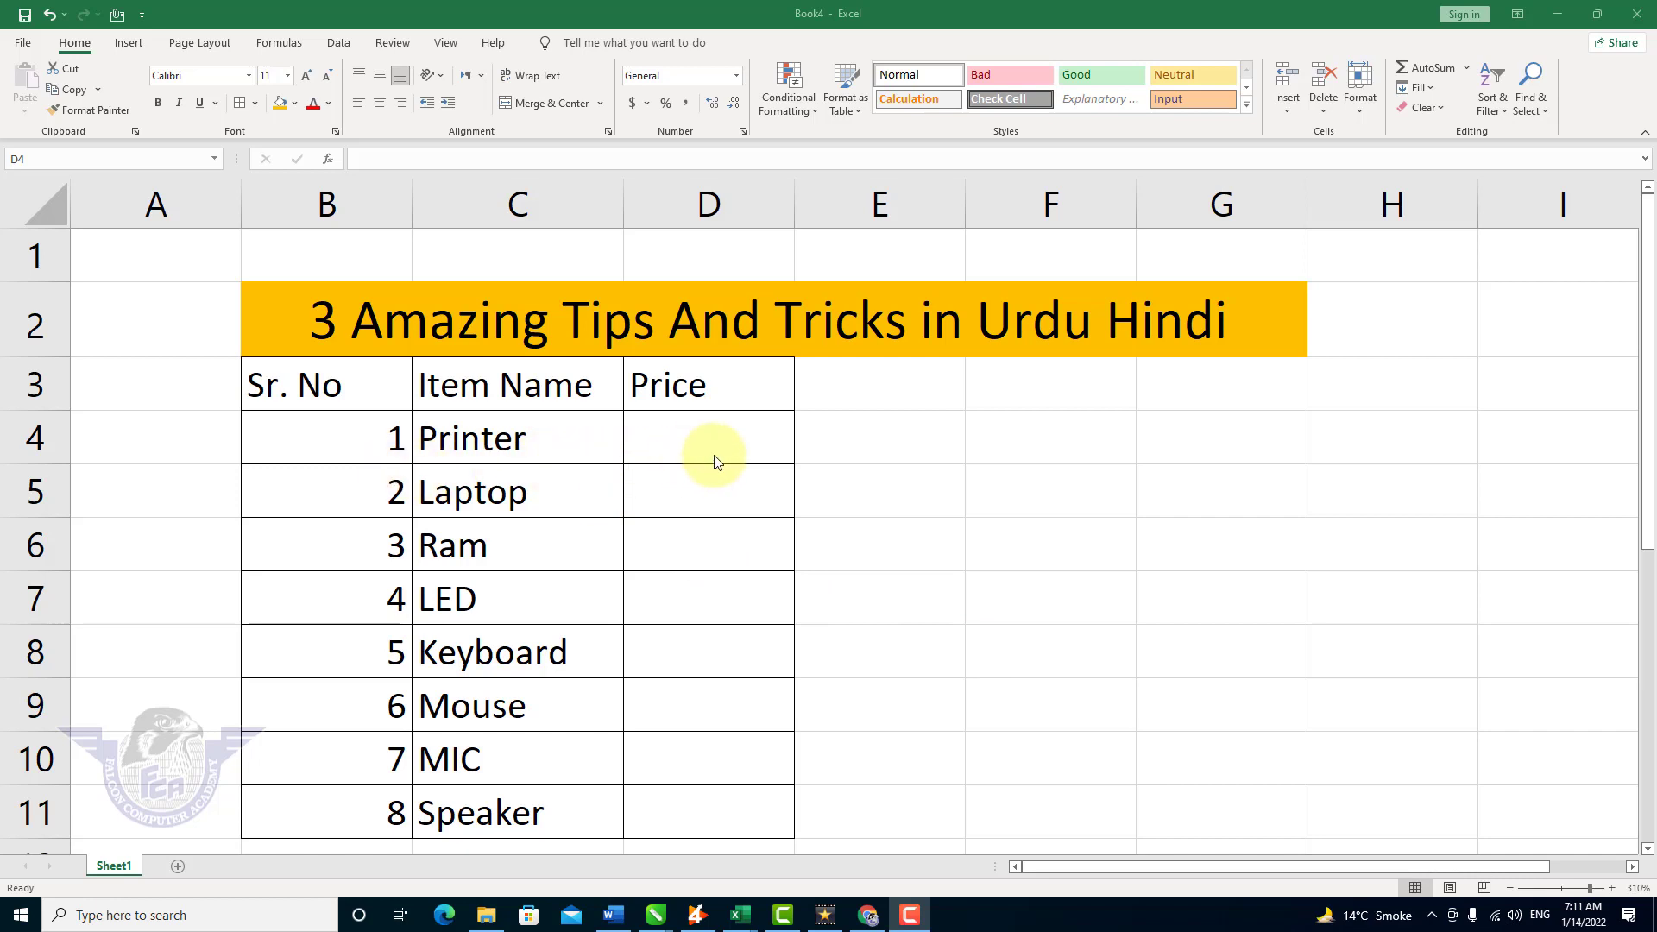
# Step: Enter the prices 25000 for Printer and 15000 for Laptop in the Price column
pyautogui.click(663, 447)
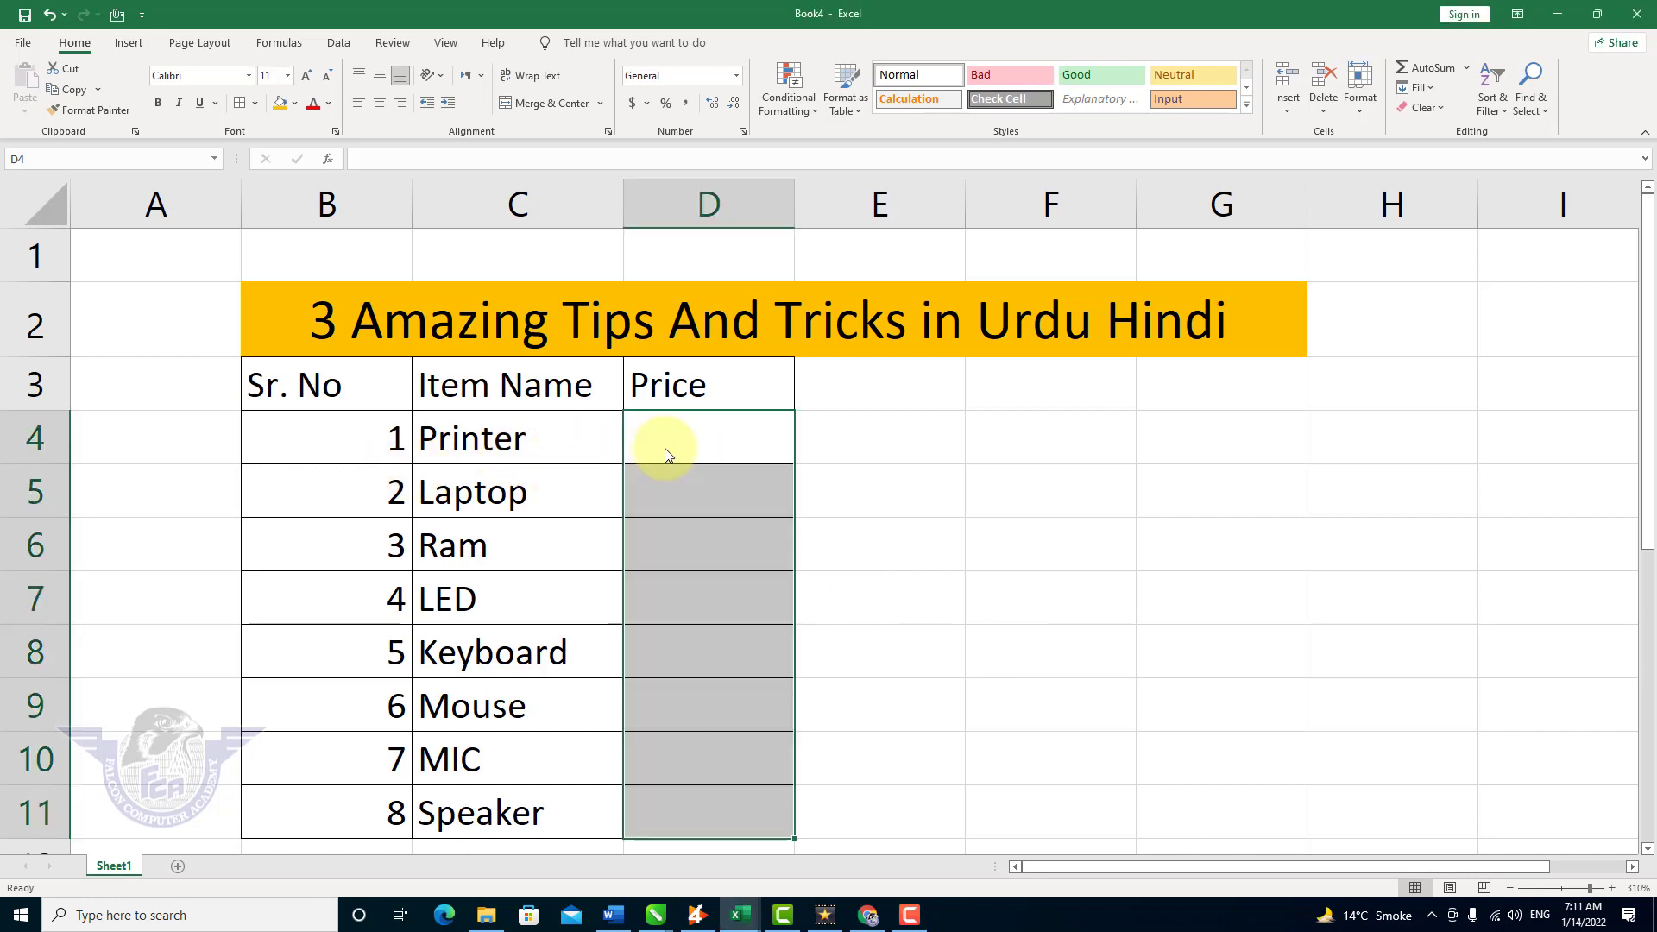
pyautogui.write('25000')
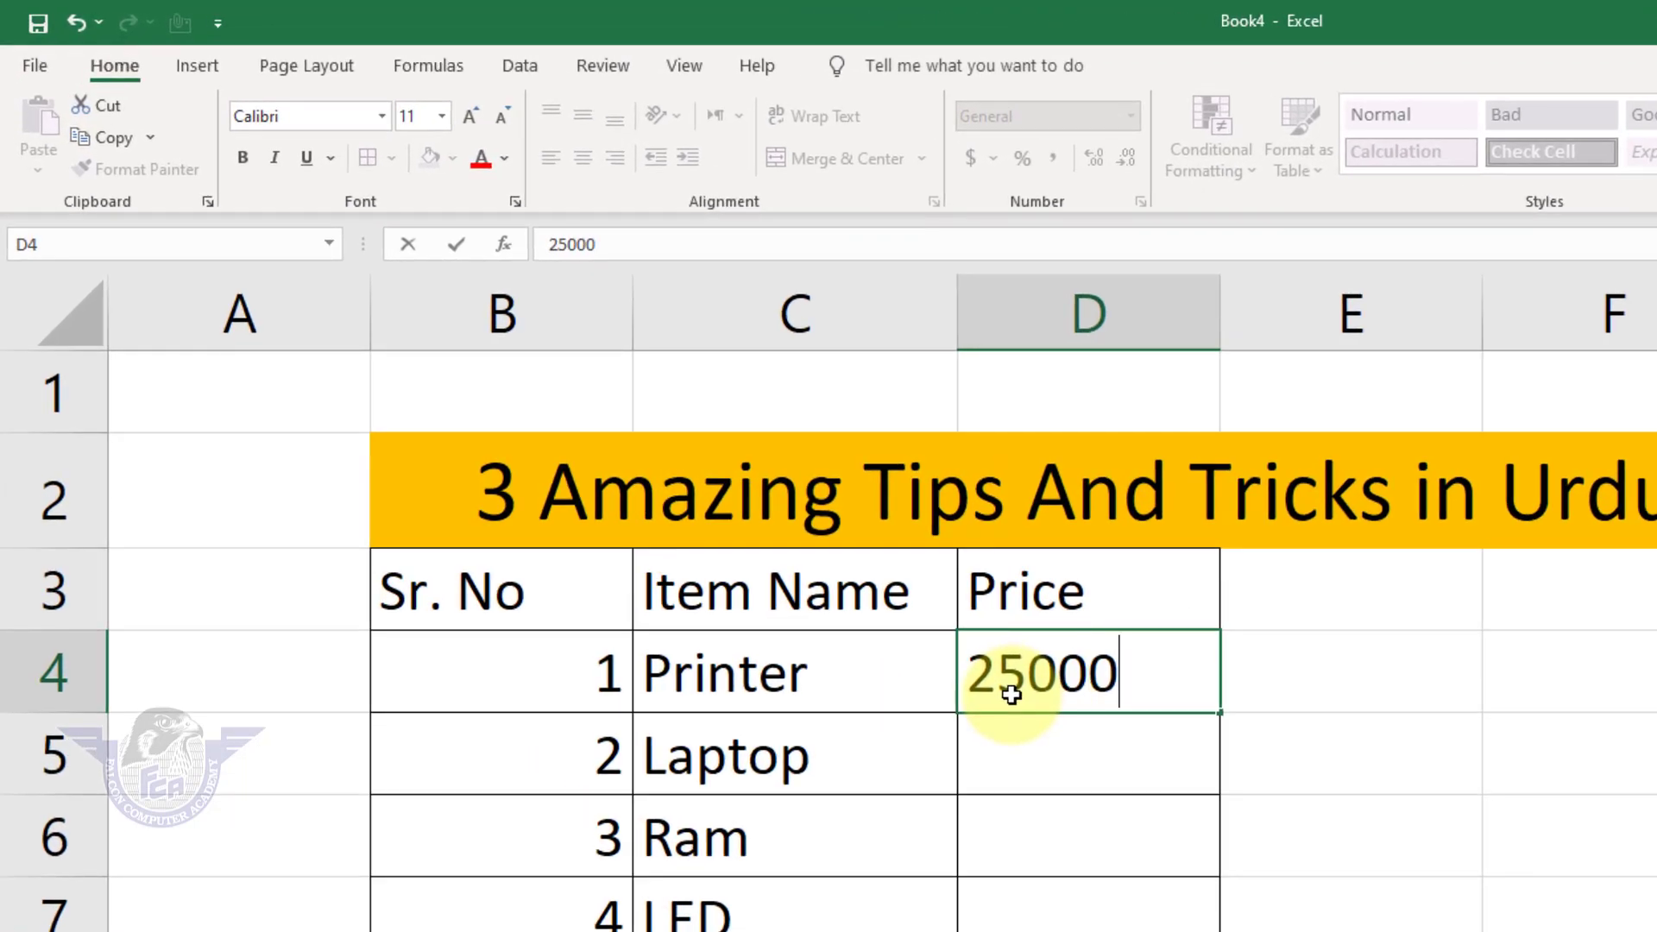
pyautogui.press('Return')
pyautogui.write('15000')
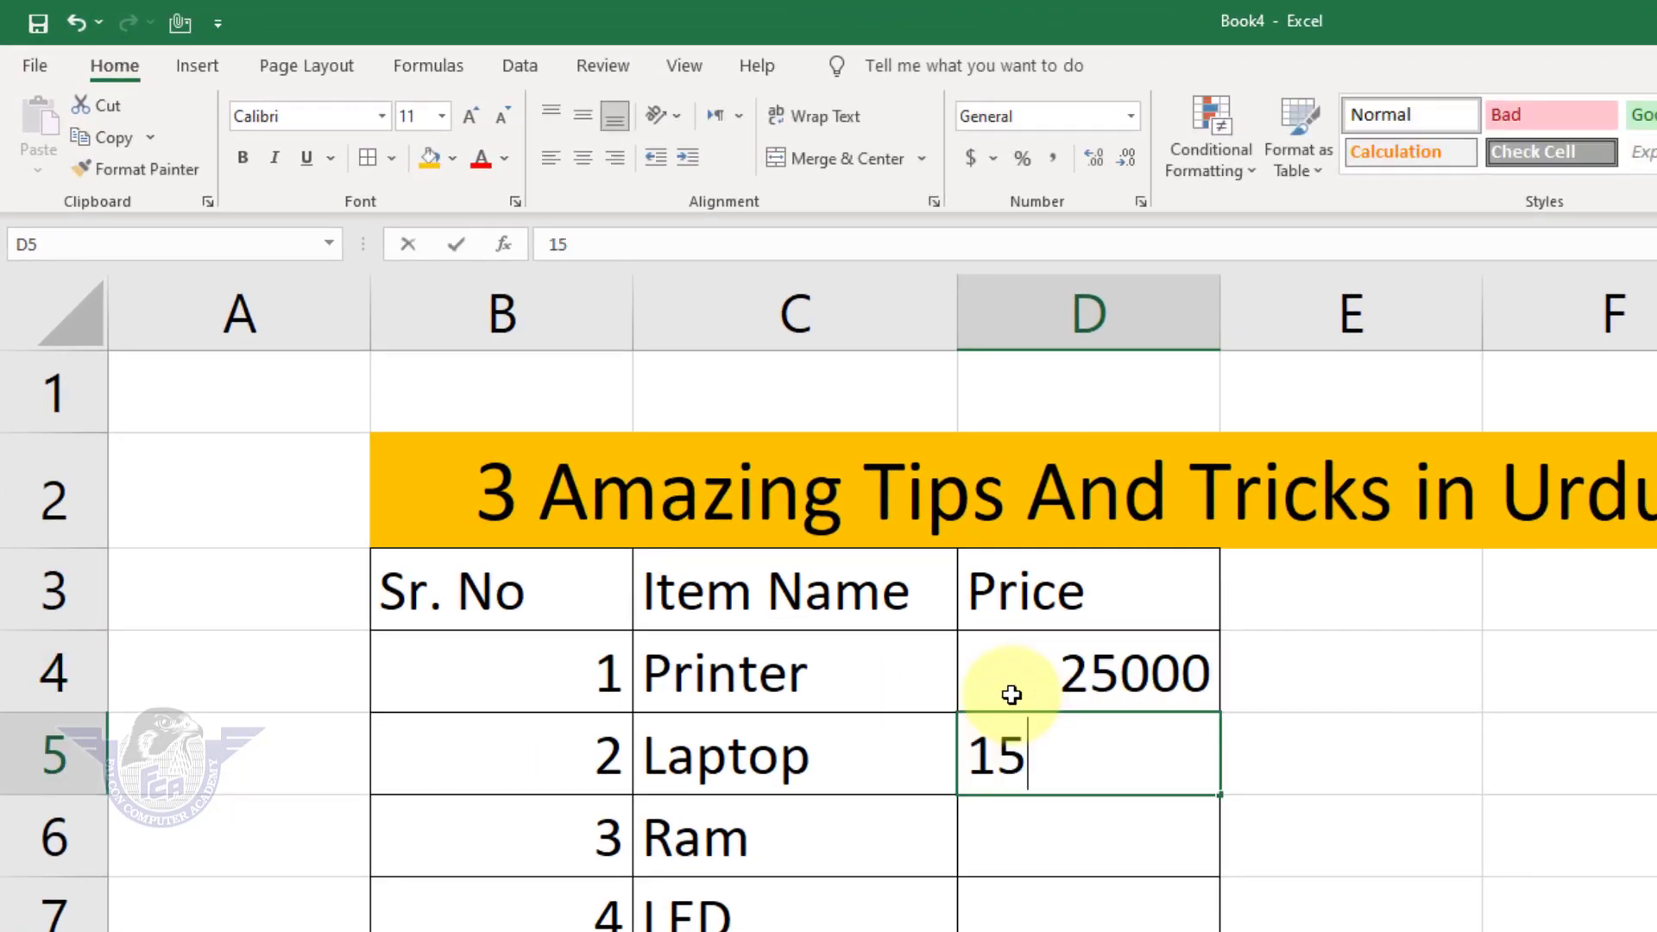
pyautogui.hotkey('ctrl', 'Return')
pyautogui.press('Return')
# Step: Enter the prices 250 for Ram and 36000 for LED in the Price column
pyautogui.write('2500')
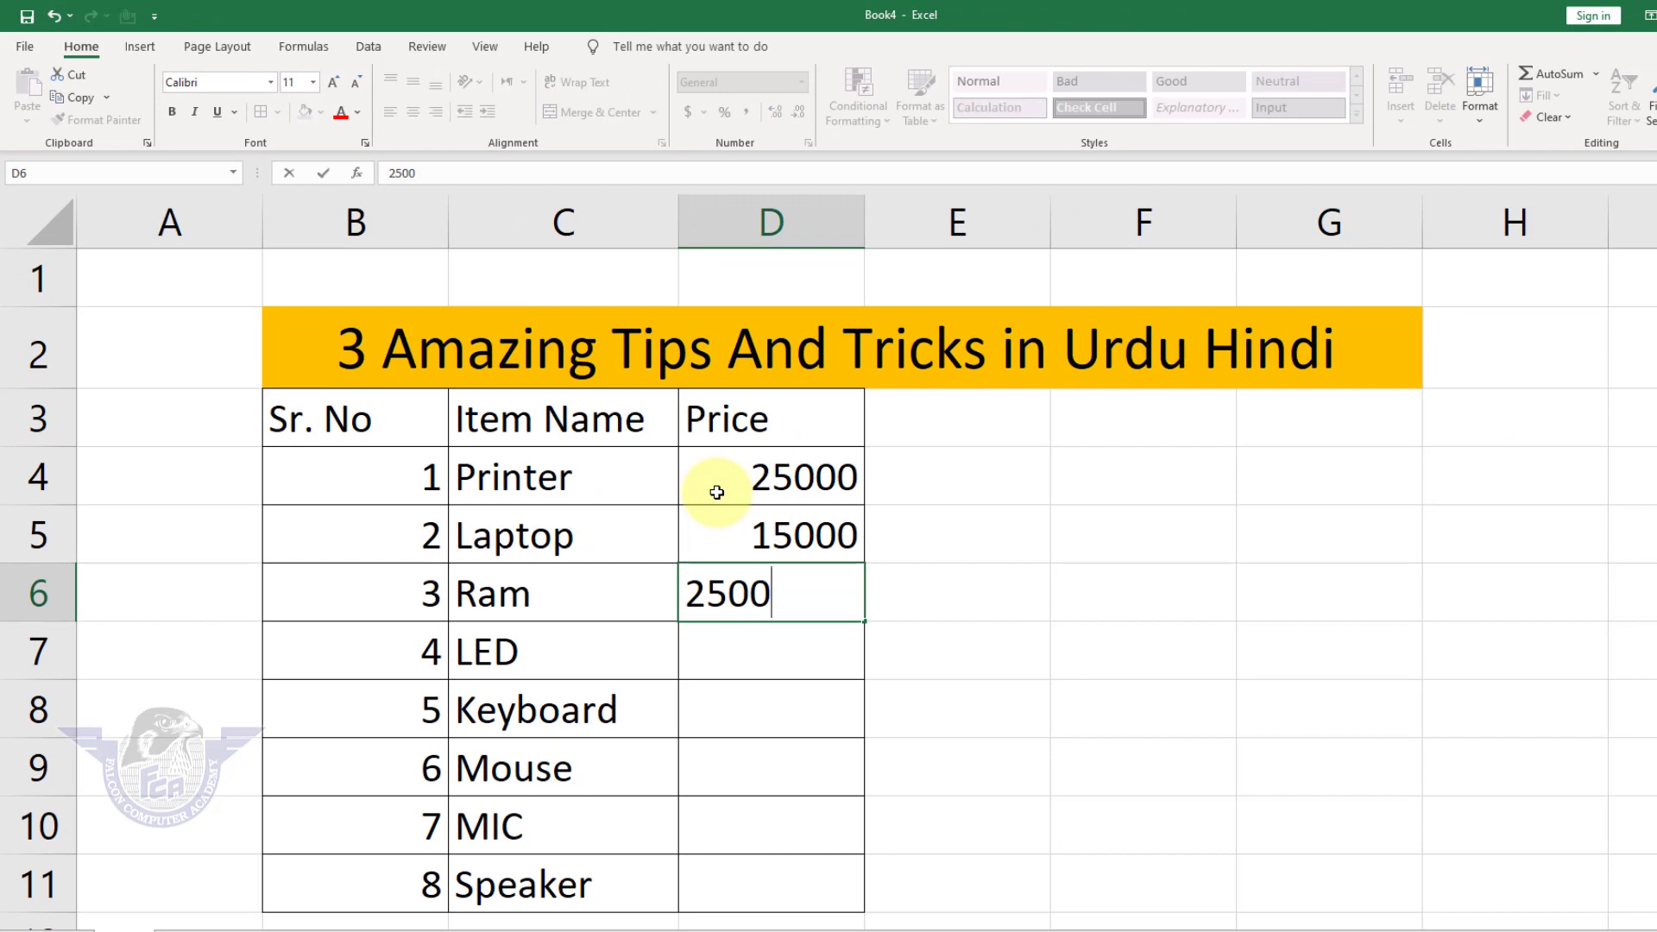
pyautogui.press('BackSpace')
pyautogui.press('Return')
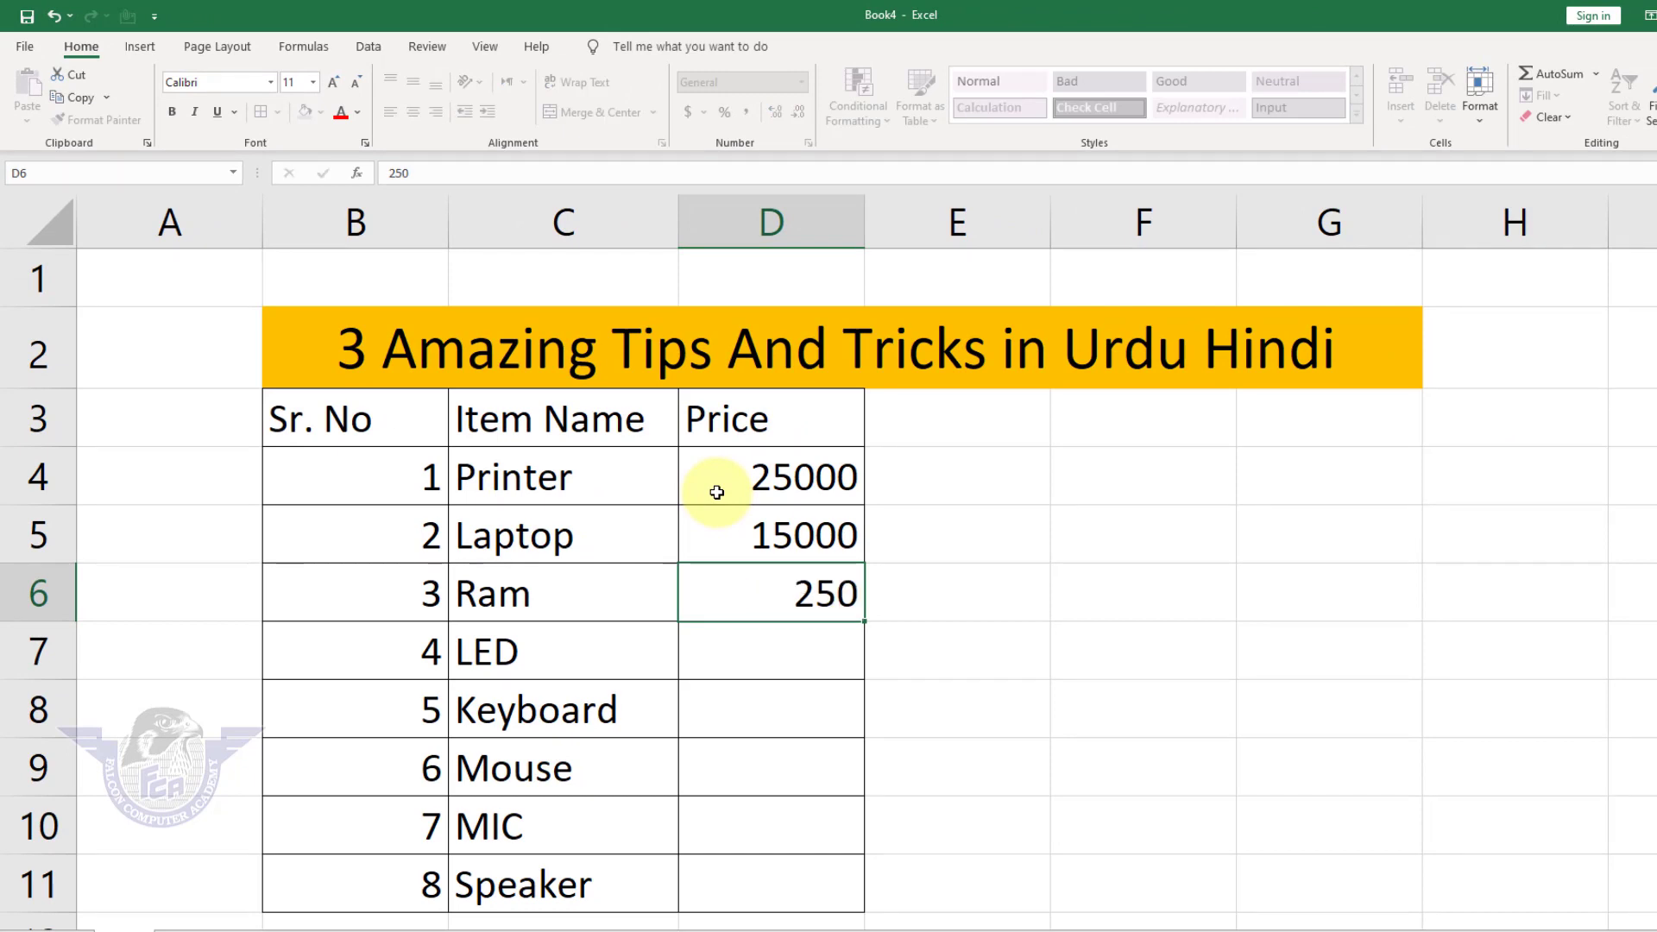
pyautogui.write('3600')
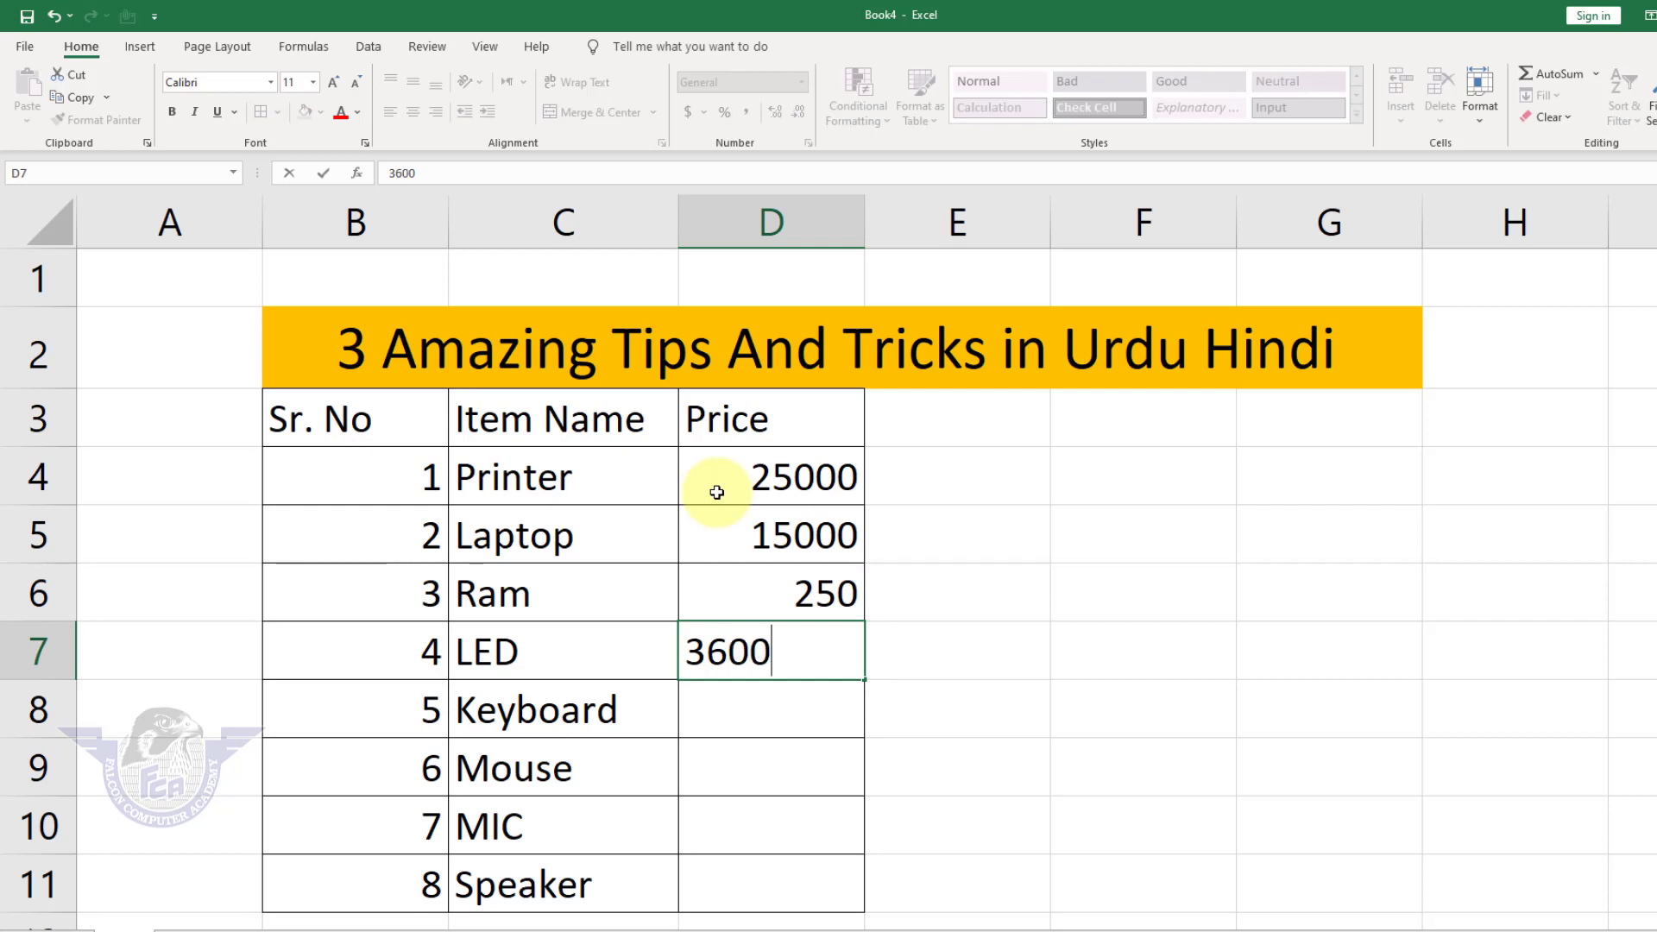
pyautogui.write('0')
pyautogui.press('Tab')
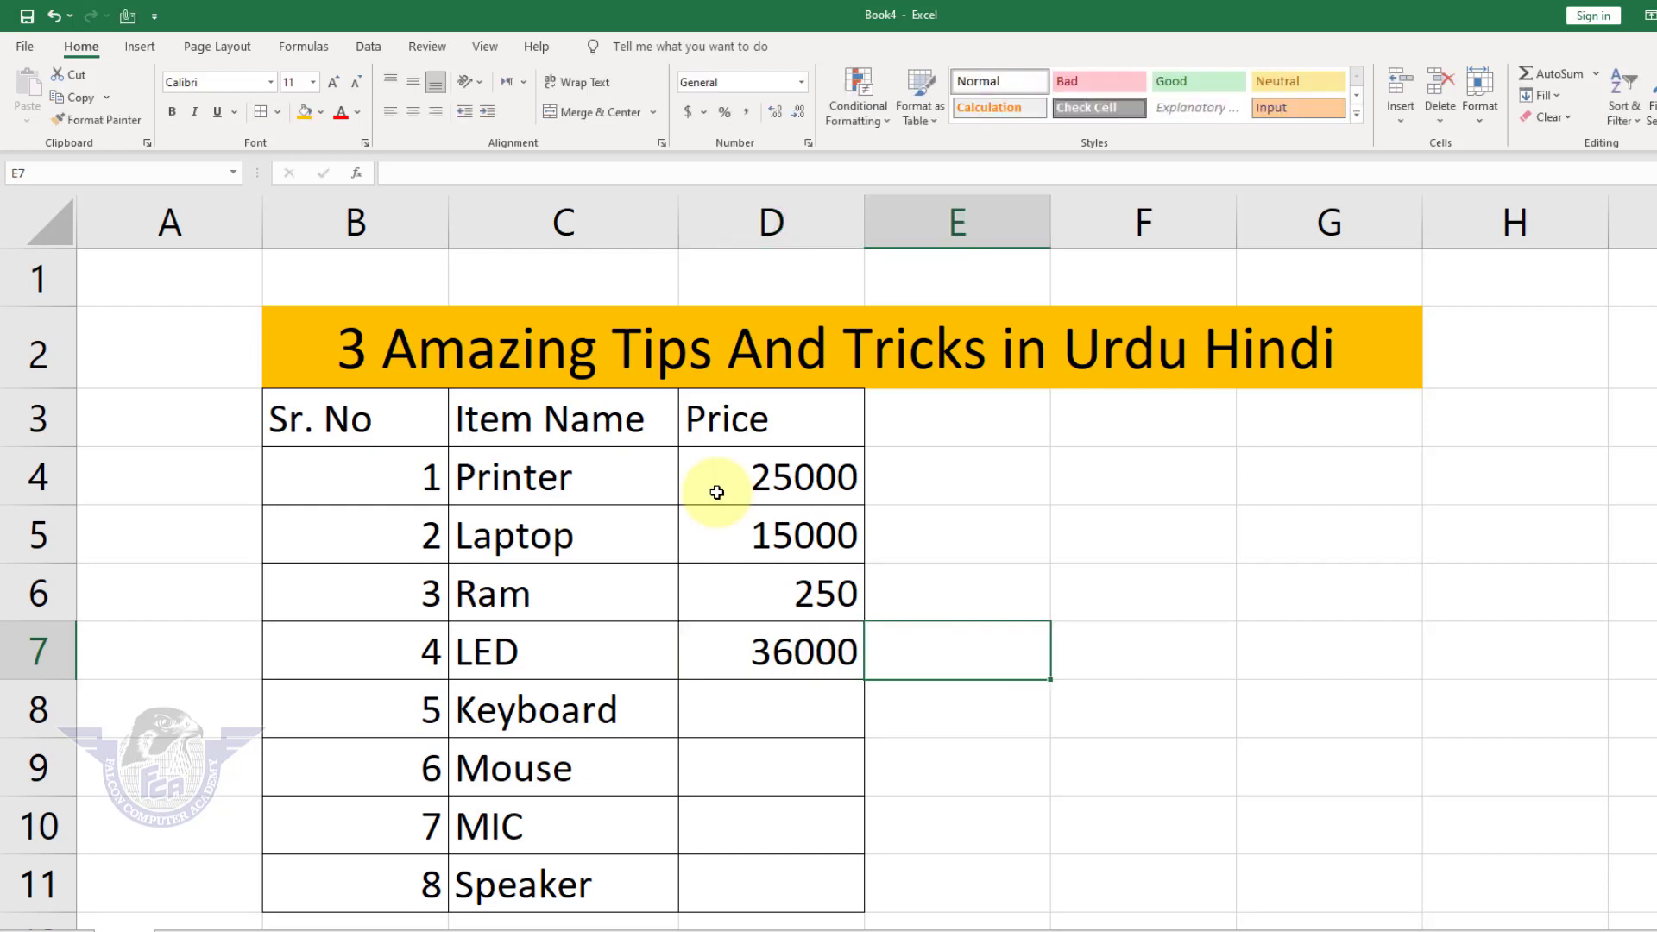
pyautogui.press('Left')
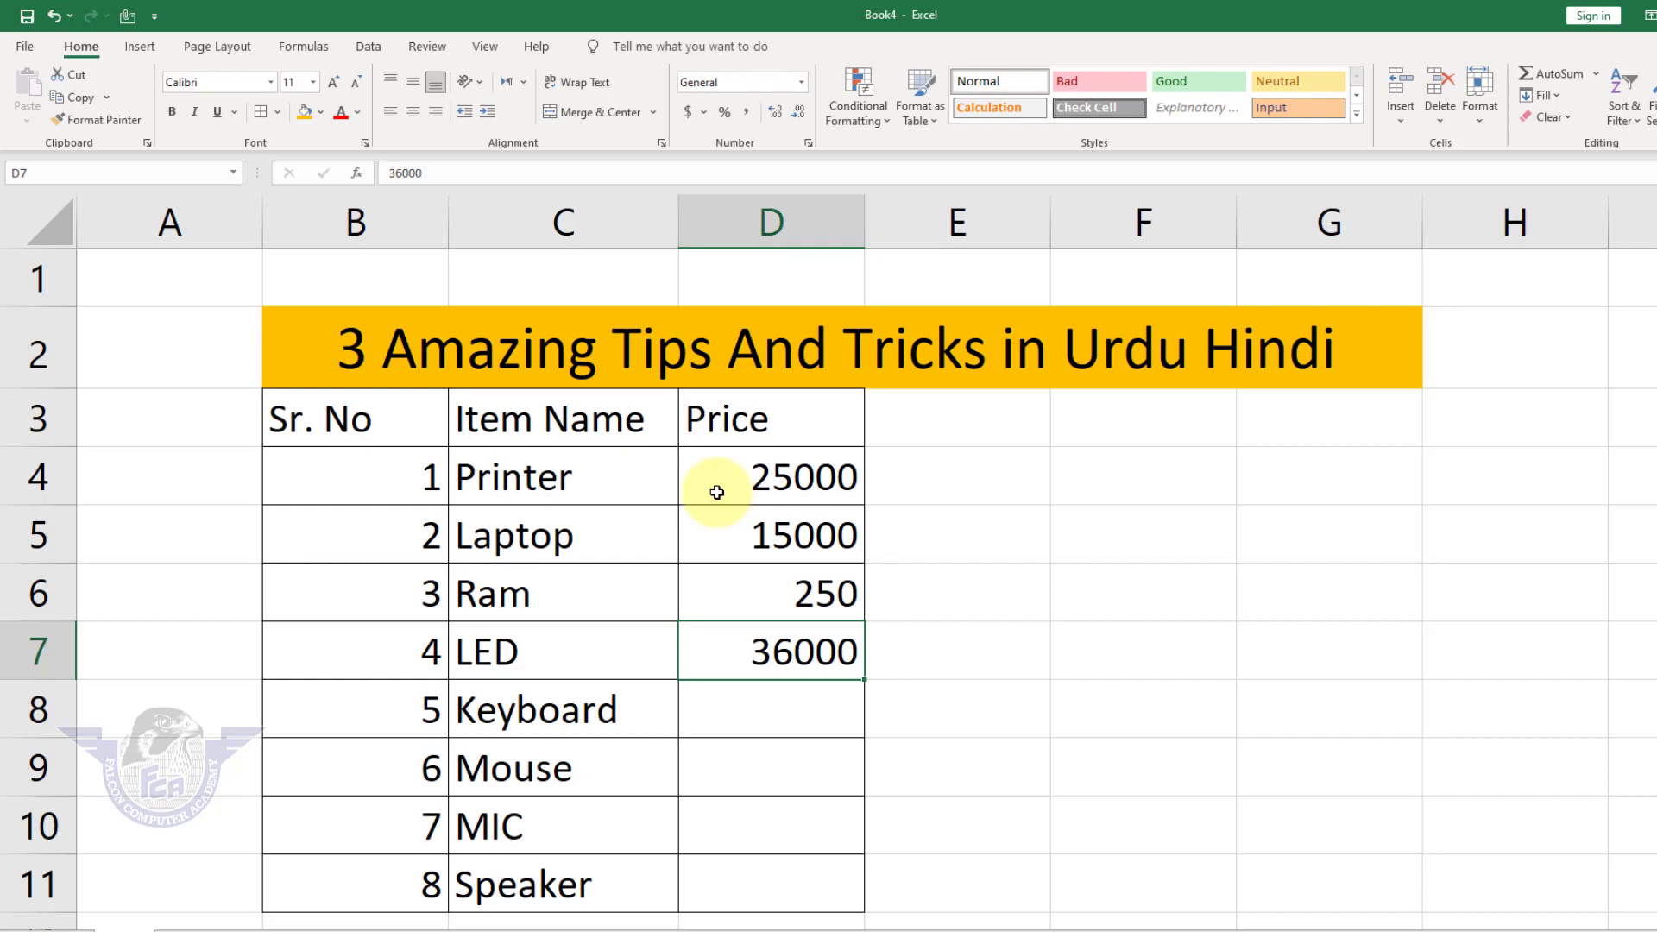
# Step: Bring up the cell formatting settings for price cells D4:D11 and choose the Custom number category
pyautogui.moveTo(750, 473); pyautogui.dragTo(756, 889)
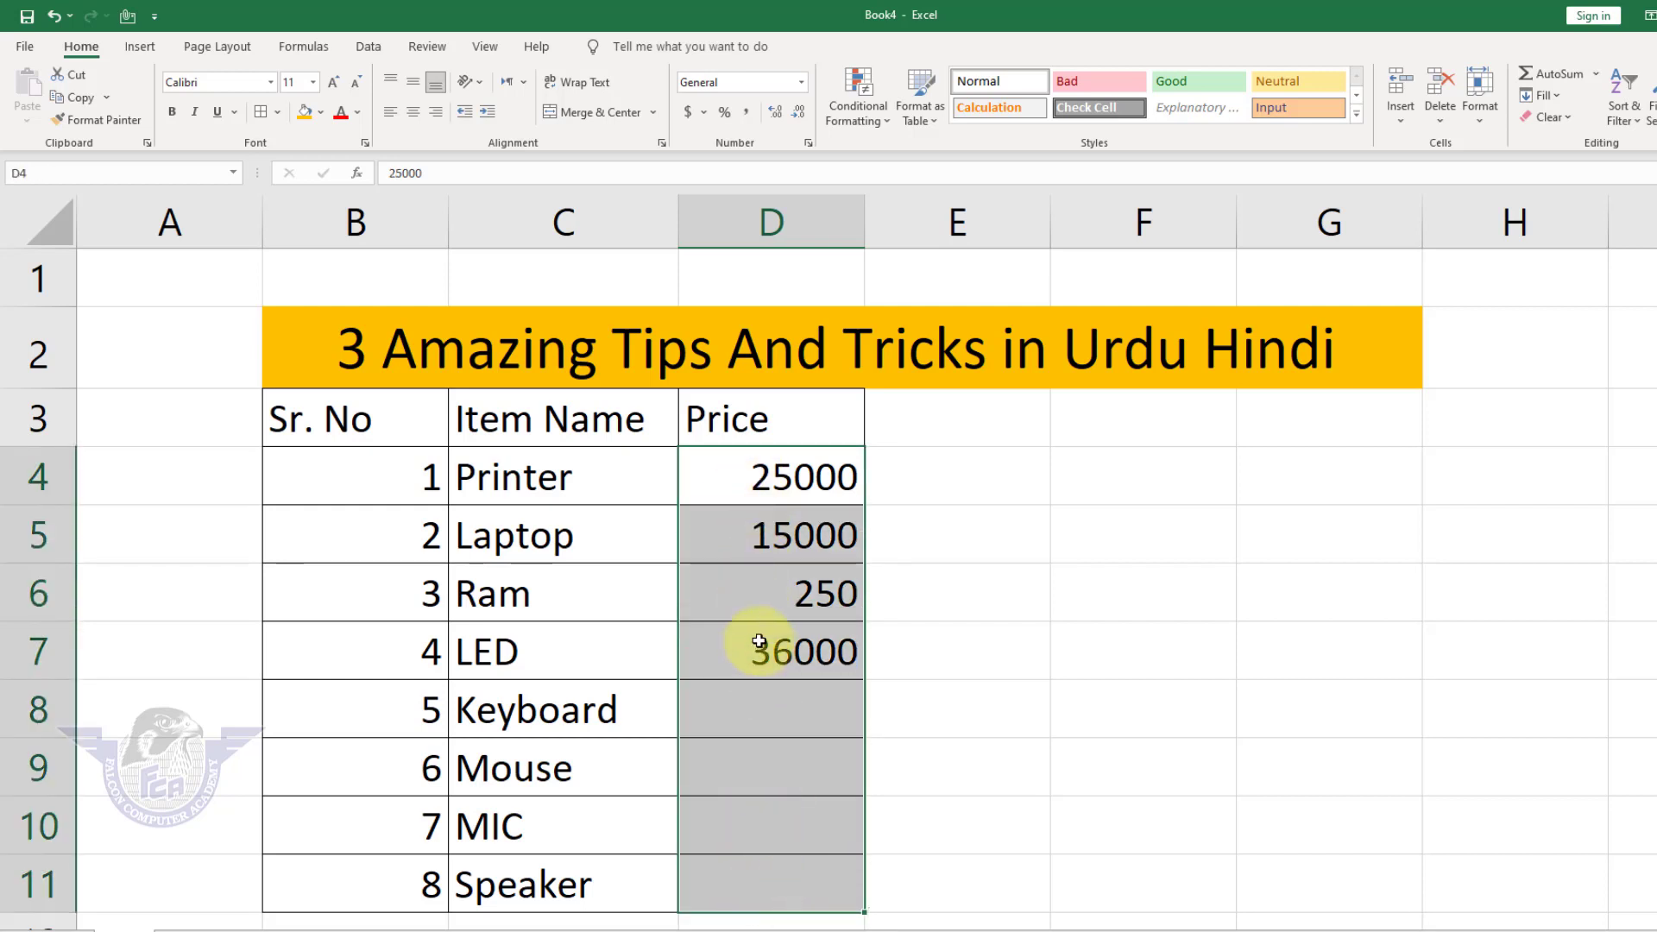
pyautogui.rightClick(740, 540)
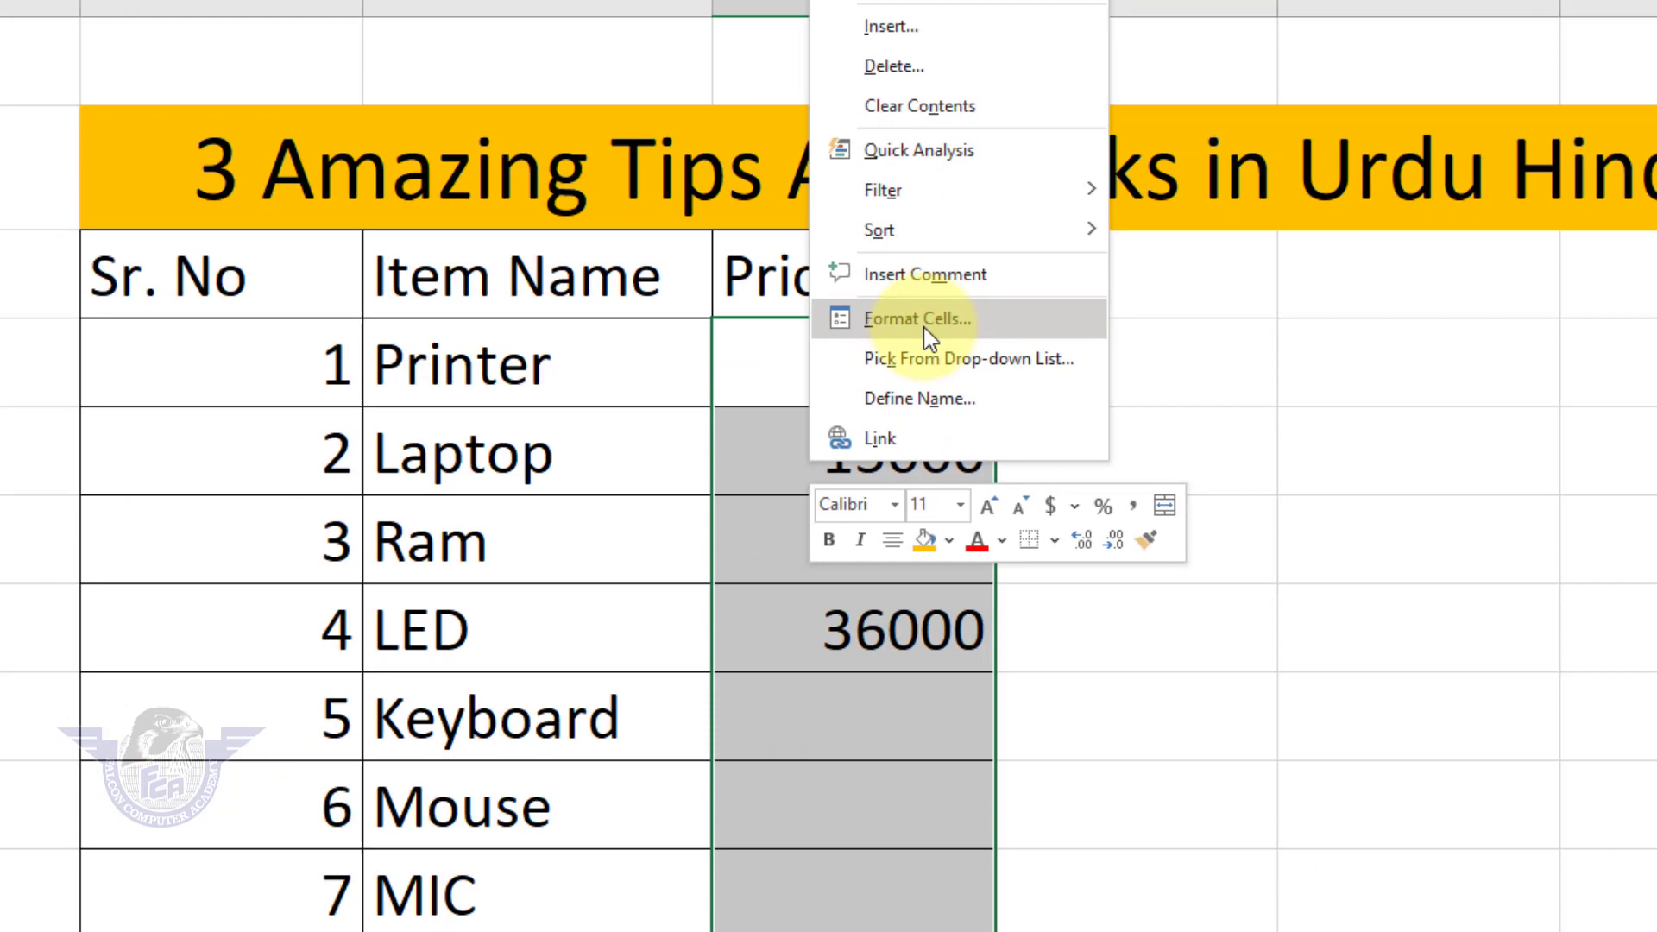
pyautogui.press('Escape')
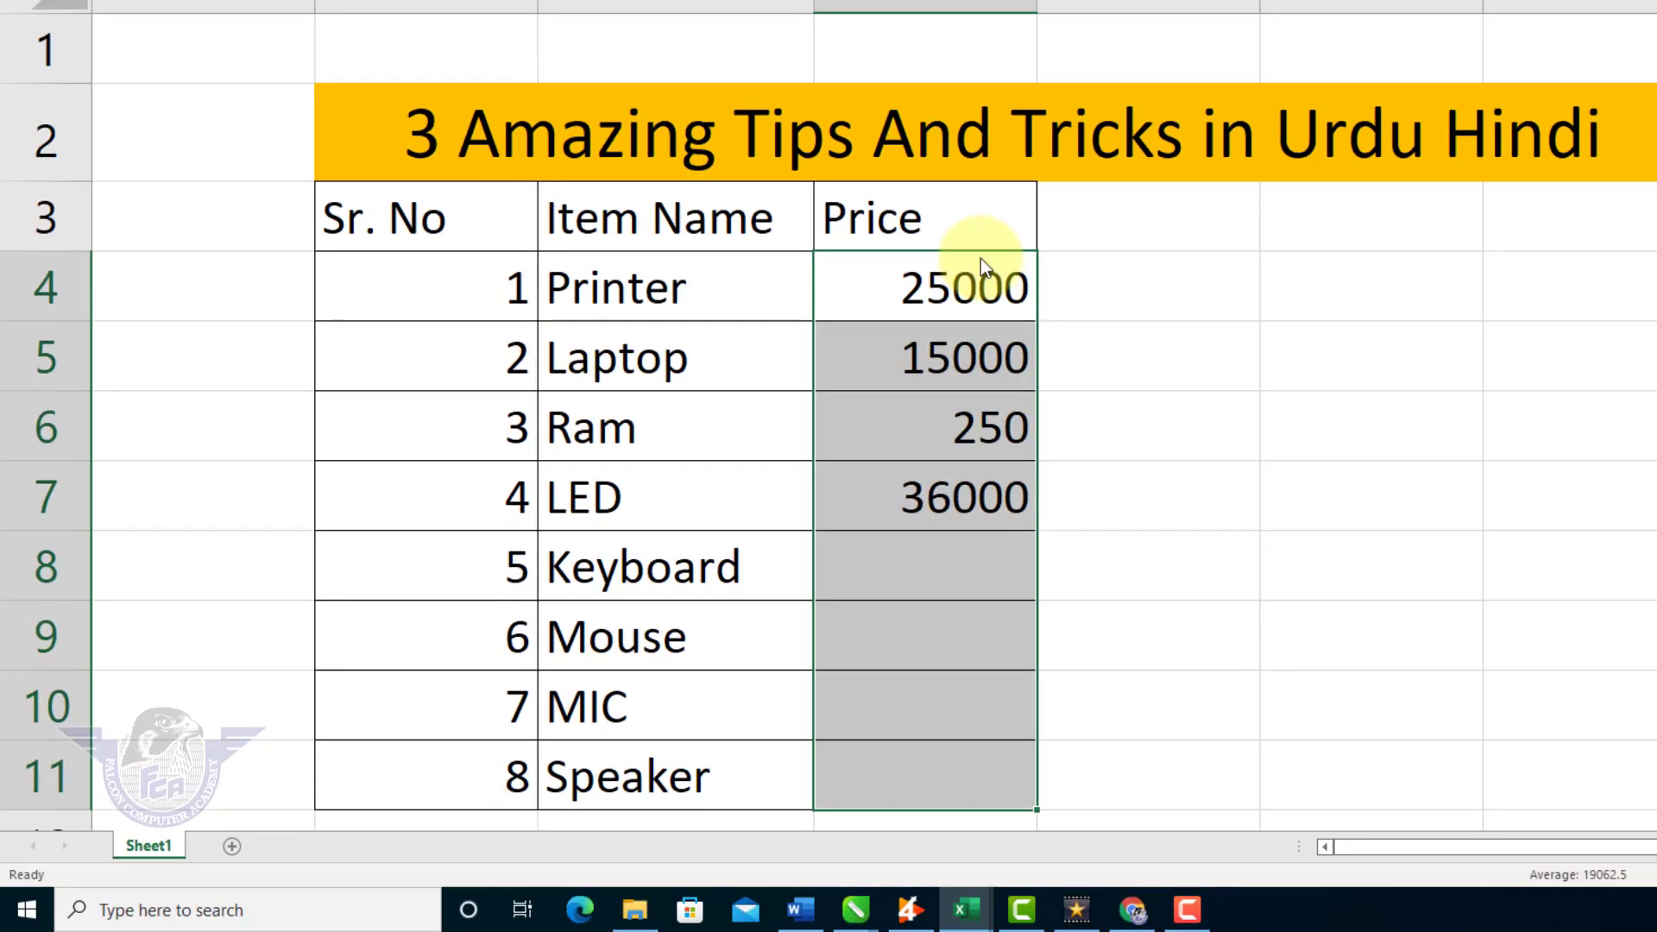
pyautogui.hotkey('ctrl', '1')
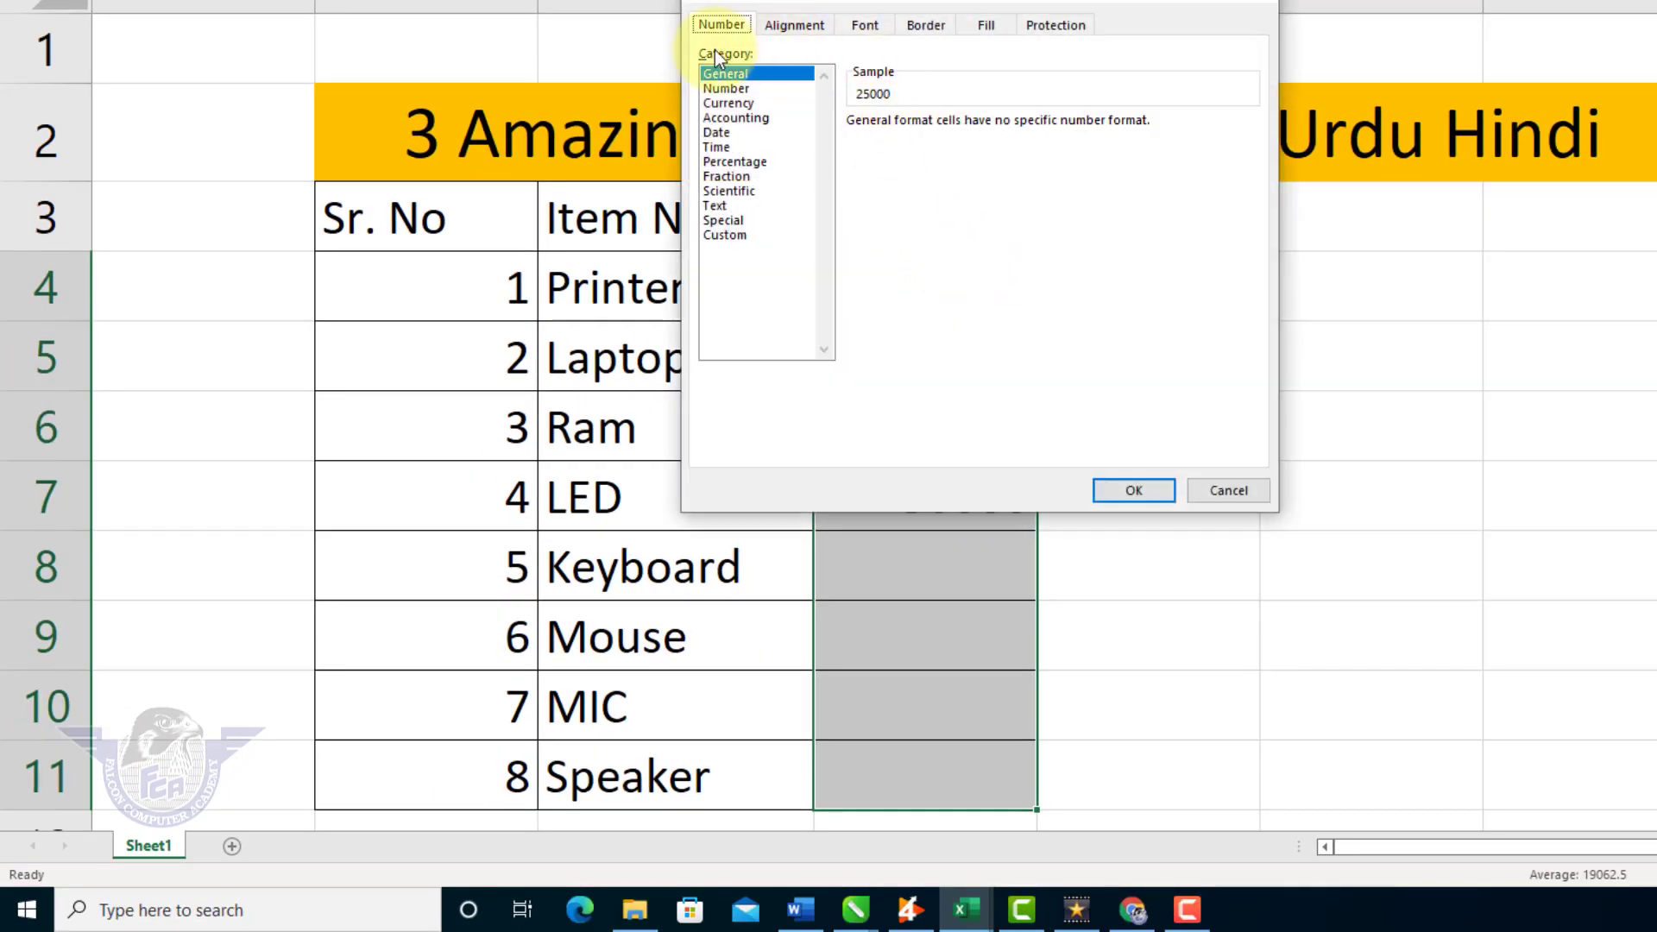
pyautogui.moveTo(845, 1); pyautogui.dragTo(1227, 121)
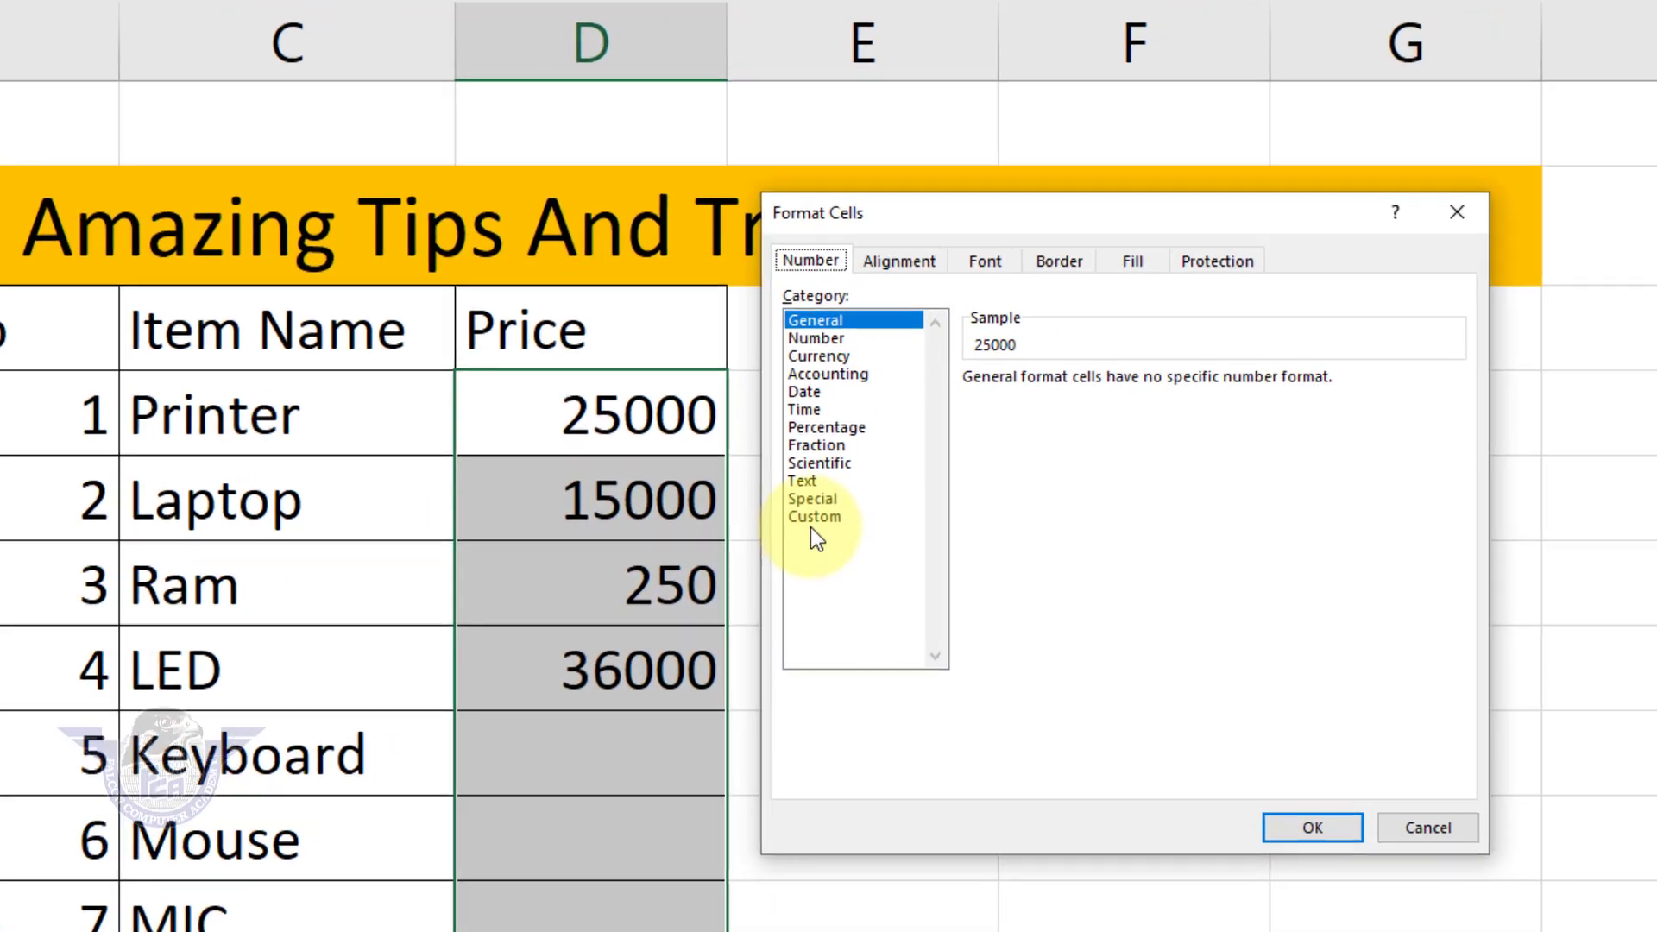
pyautogui.click(1108, 371)
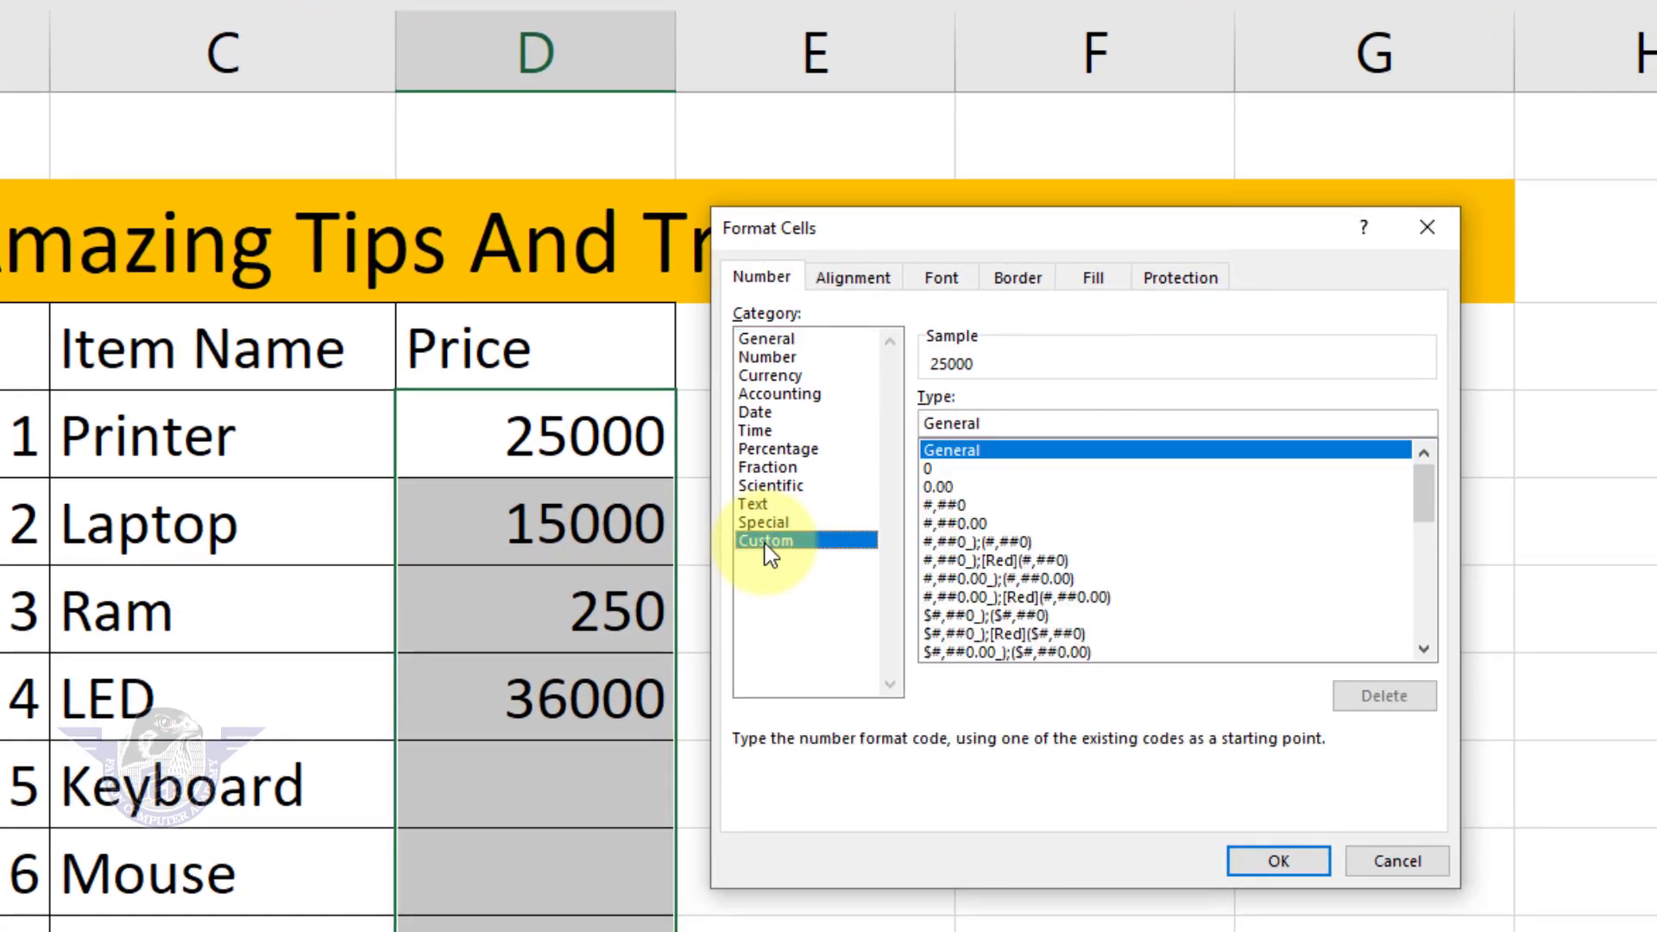
# Step: Replace the number format code with "RS." # and apply it to the selected price cells
pyautogui.click(1007, 432)
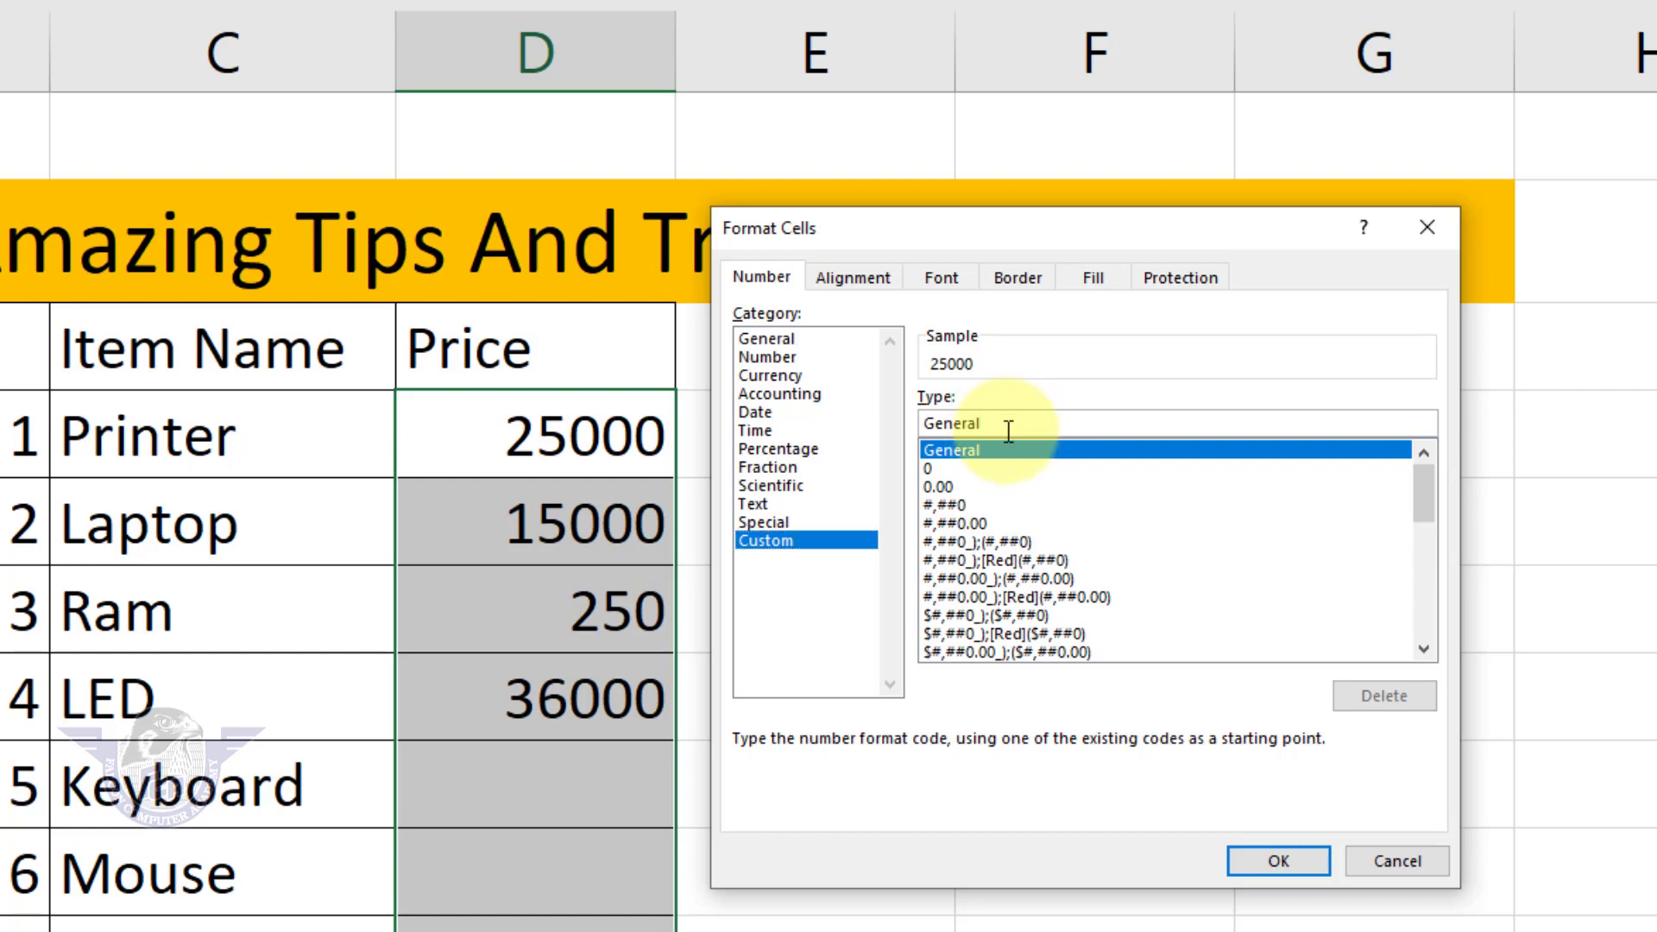
pyautogui.press('BackSpace')
pyautogui.press('BackSpace')
pyautogui.press('BackSpace')
pyautogui.press('BackSpace')
pyautogui.press('BackSpace')
pyautogui.press('BackSpace')
pyautogui.press('BackSpace')
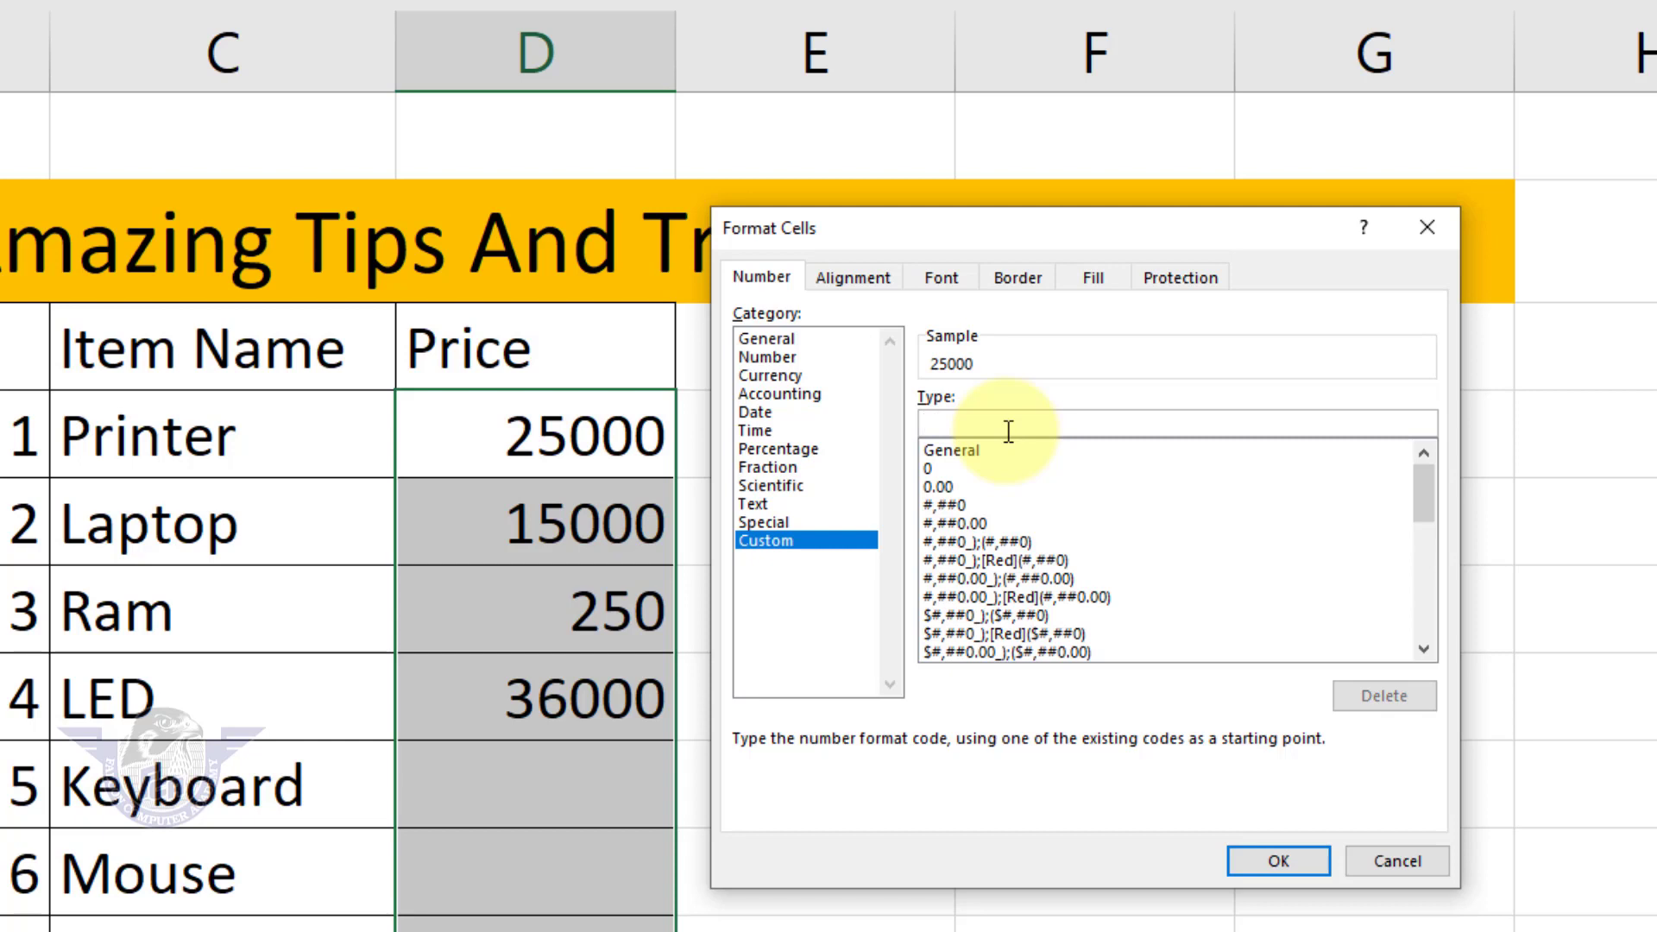
pyautogui.write('"RS." #')
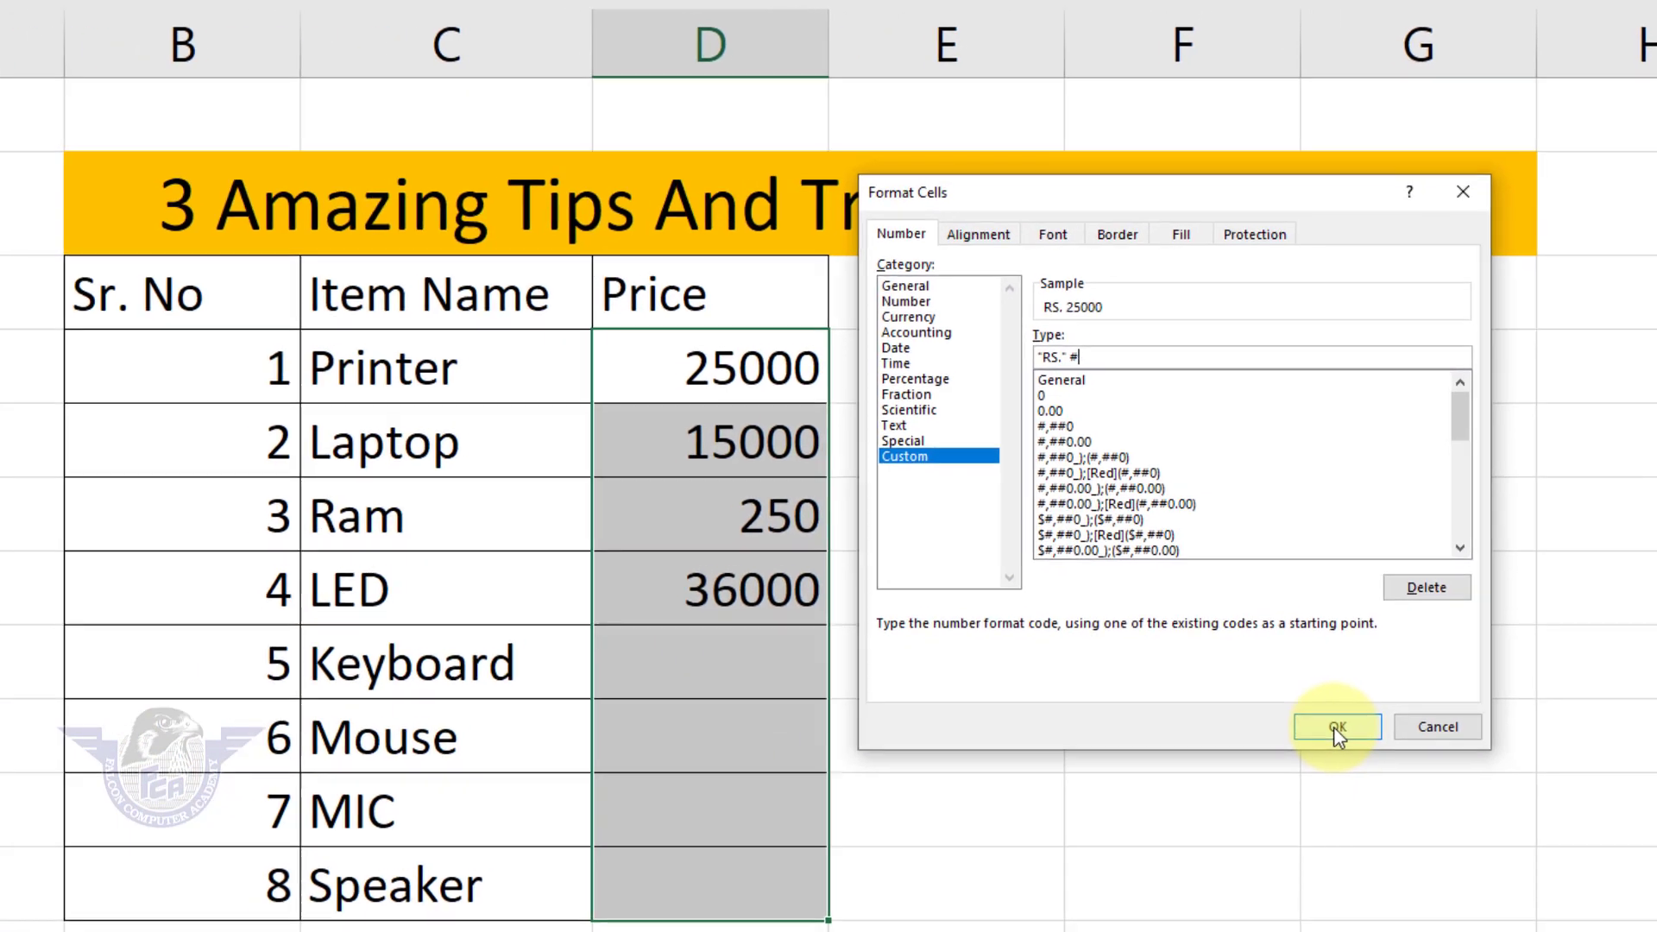
pyautogui.click(1333, 726)
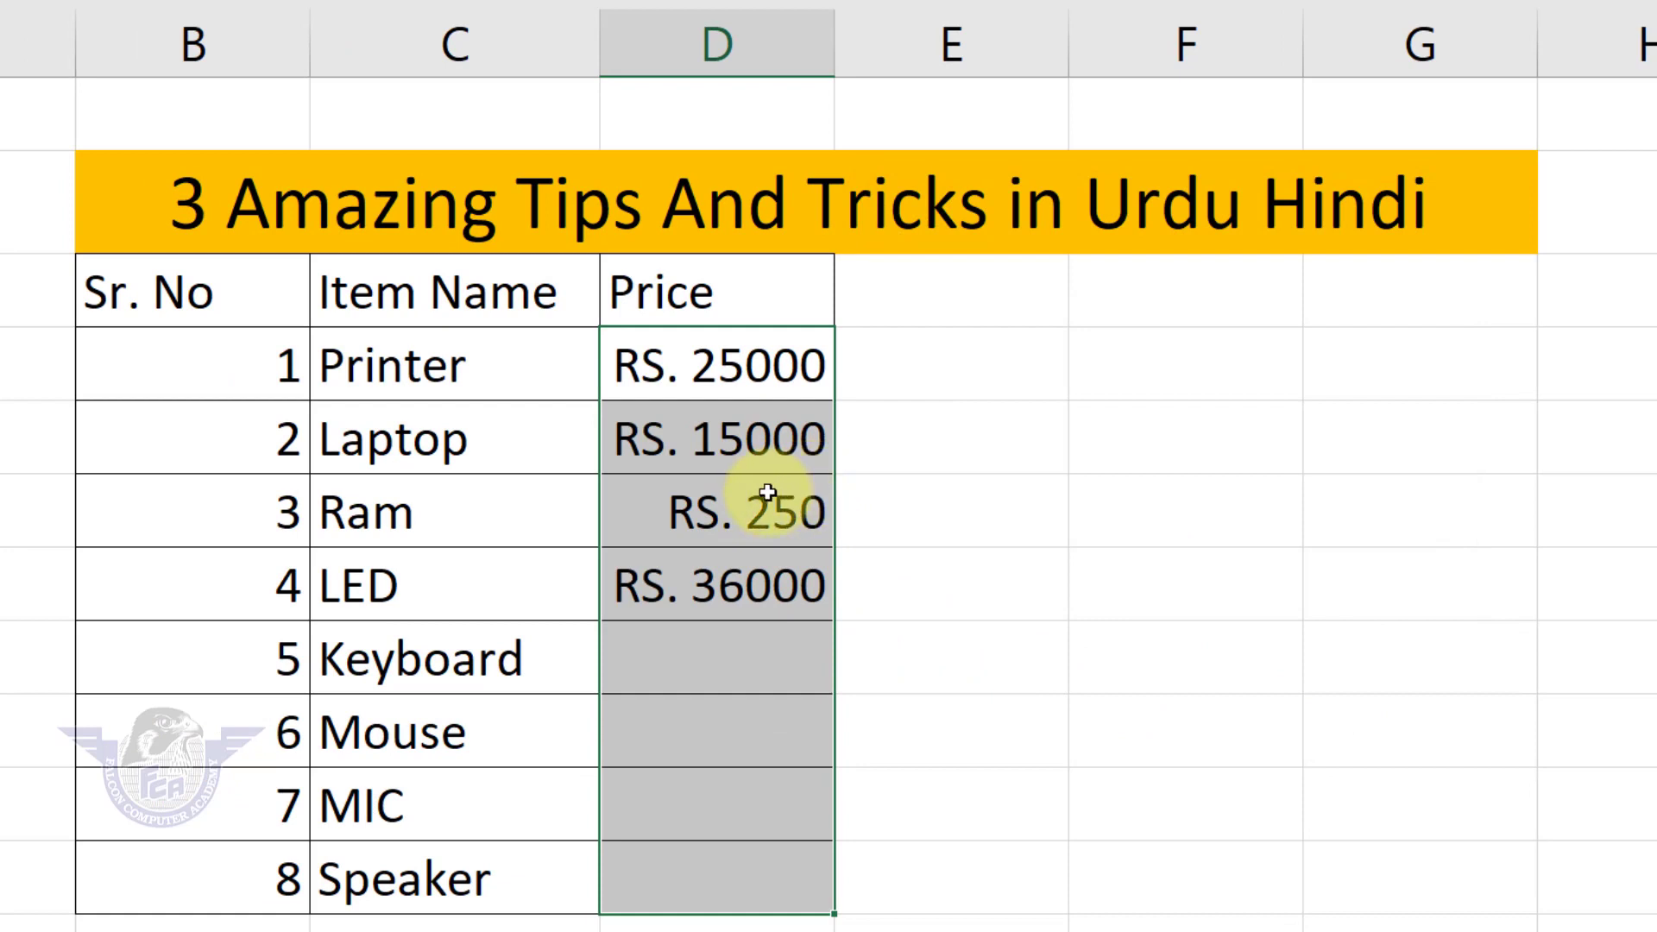
# Step: Enter the remaining prices: 350 for Keyboard, 450 for Mouse, 1800 for MIC and 2900 for Speaker
pyautogui.click(716, 660)
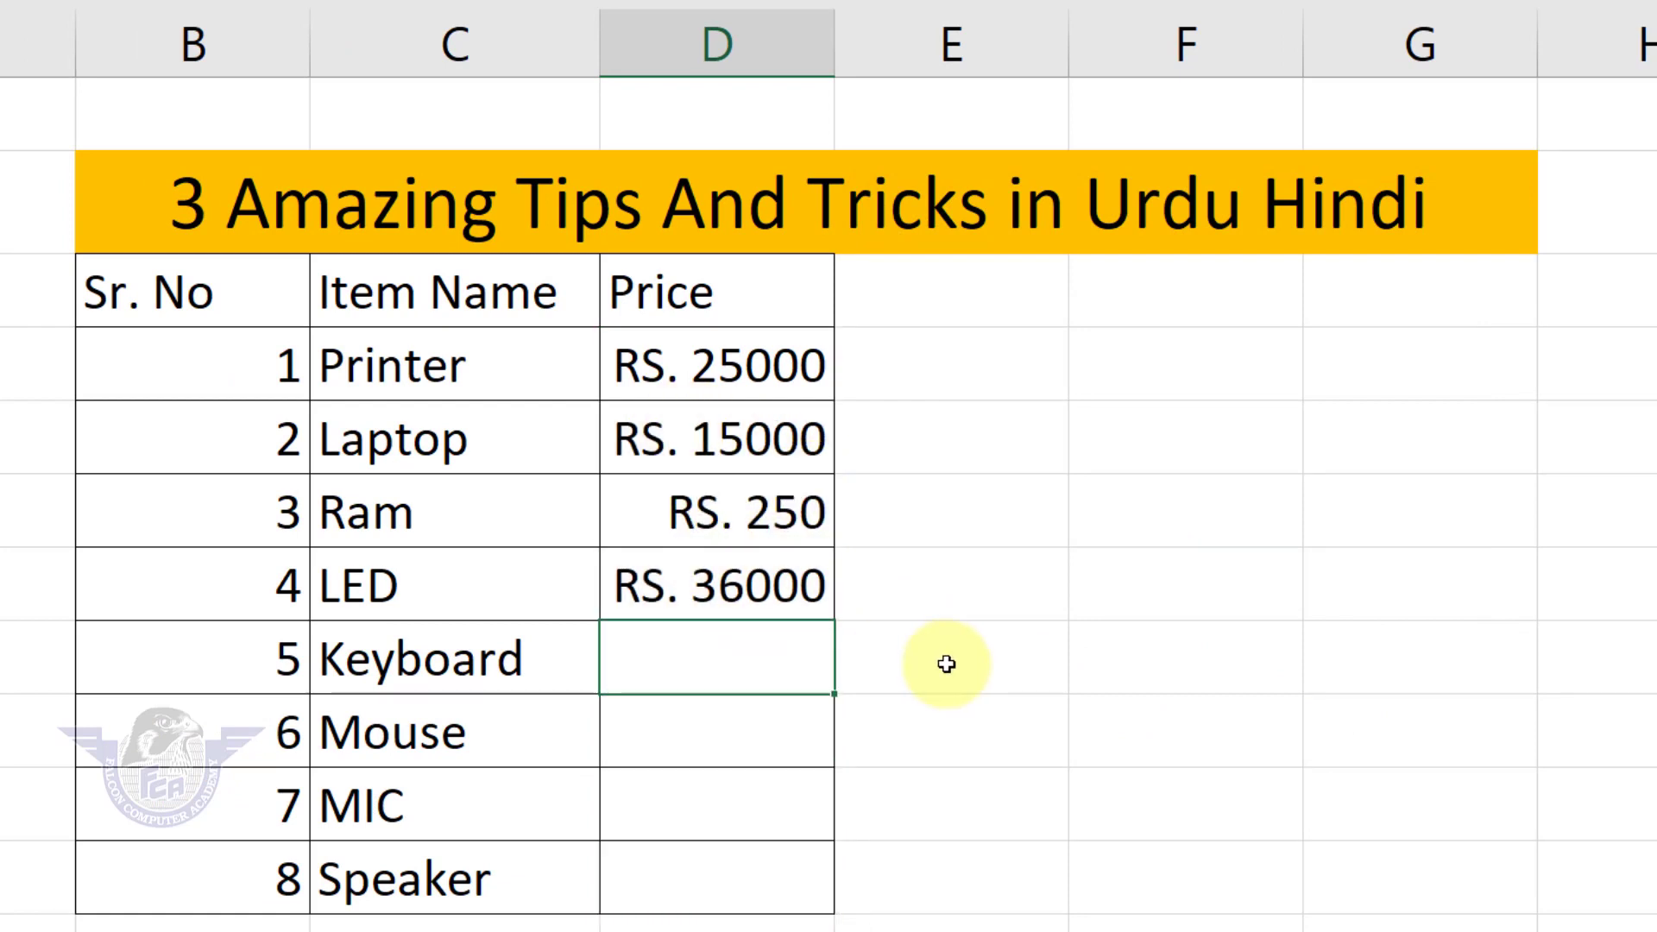
pyautogui.write('350')
pyautogui.press('Return')
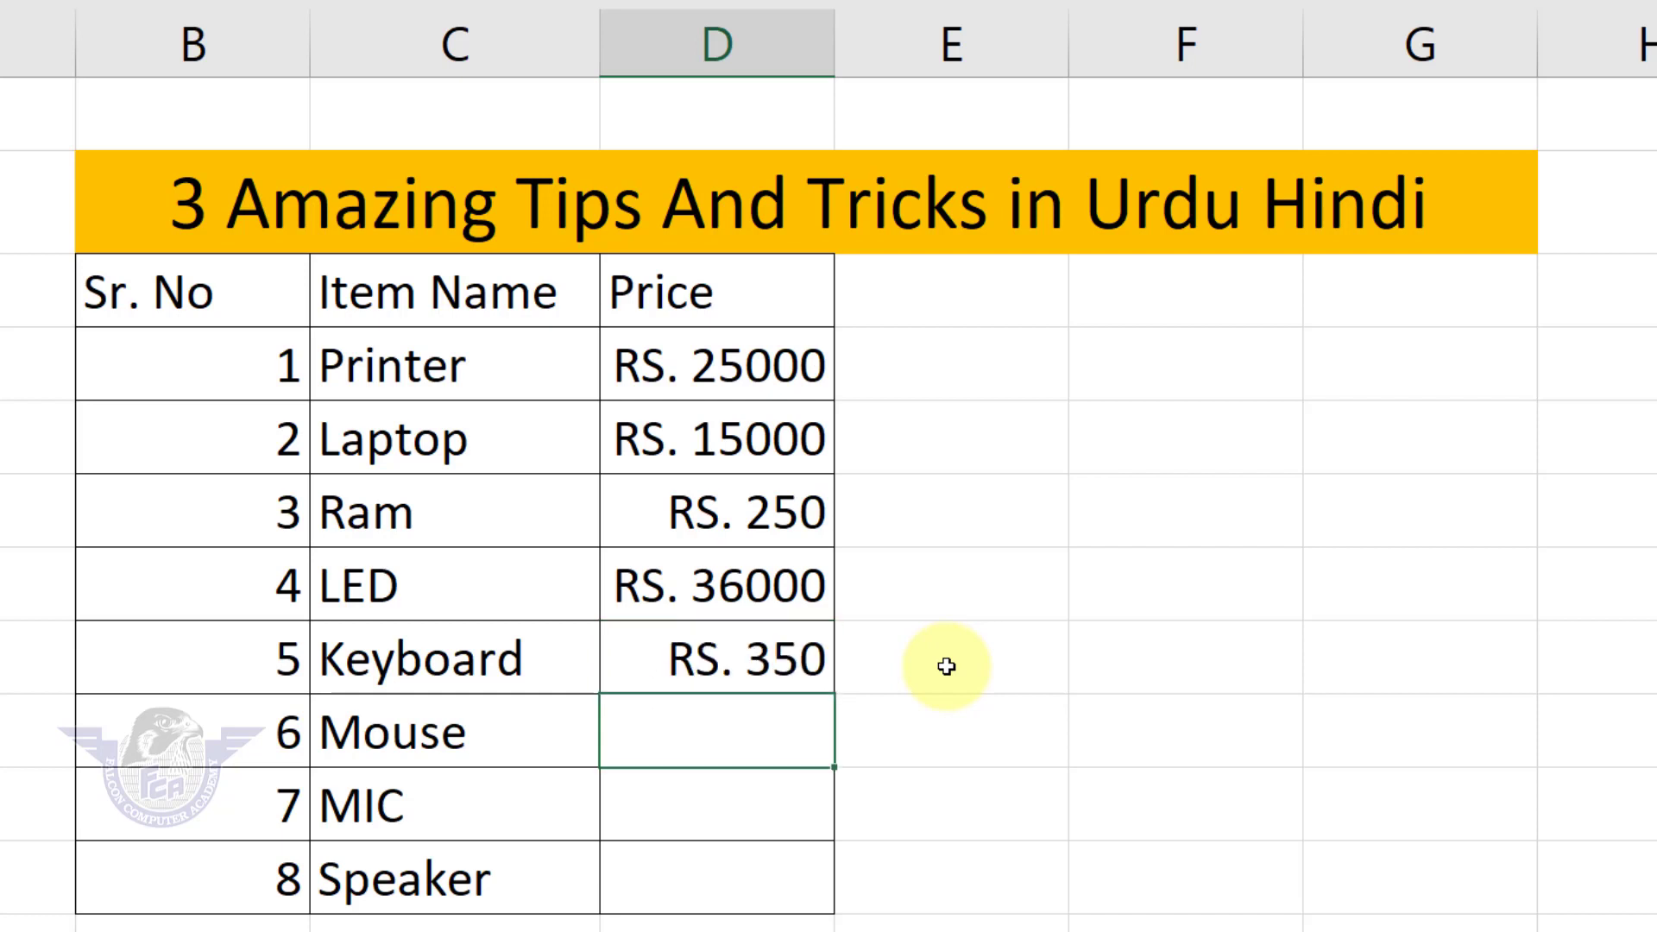
pyautogui.write('450')
pyautogui.press('Return')
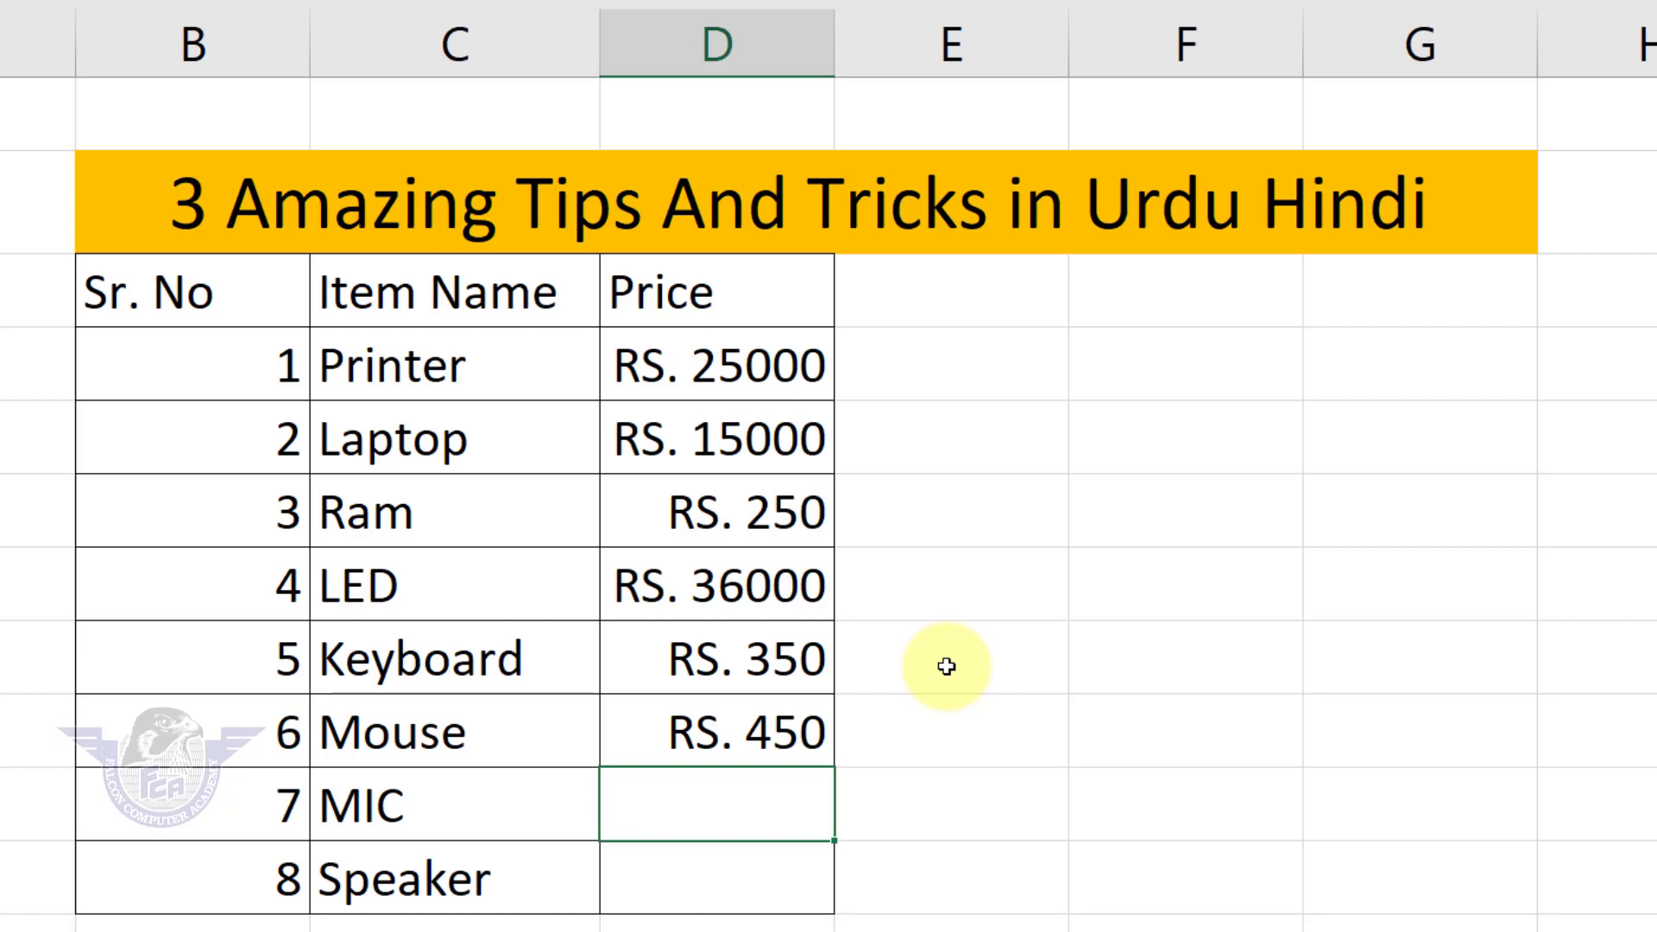
pyautogui.write('18000')
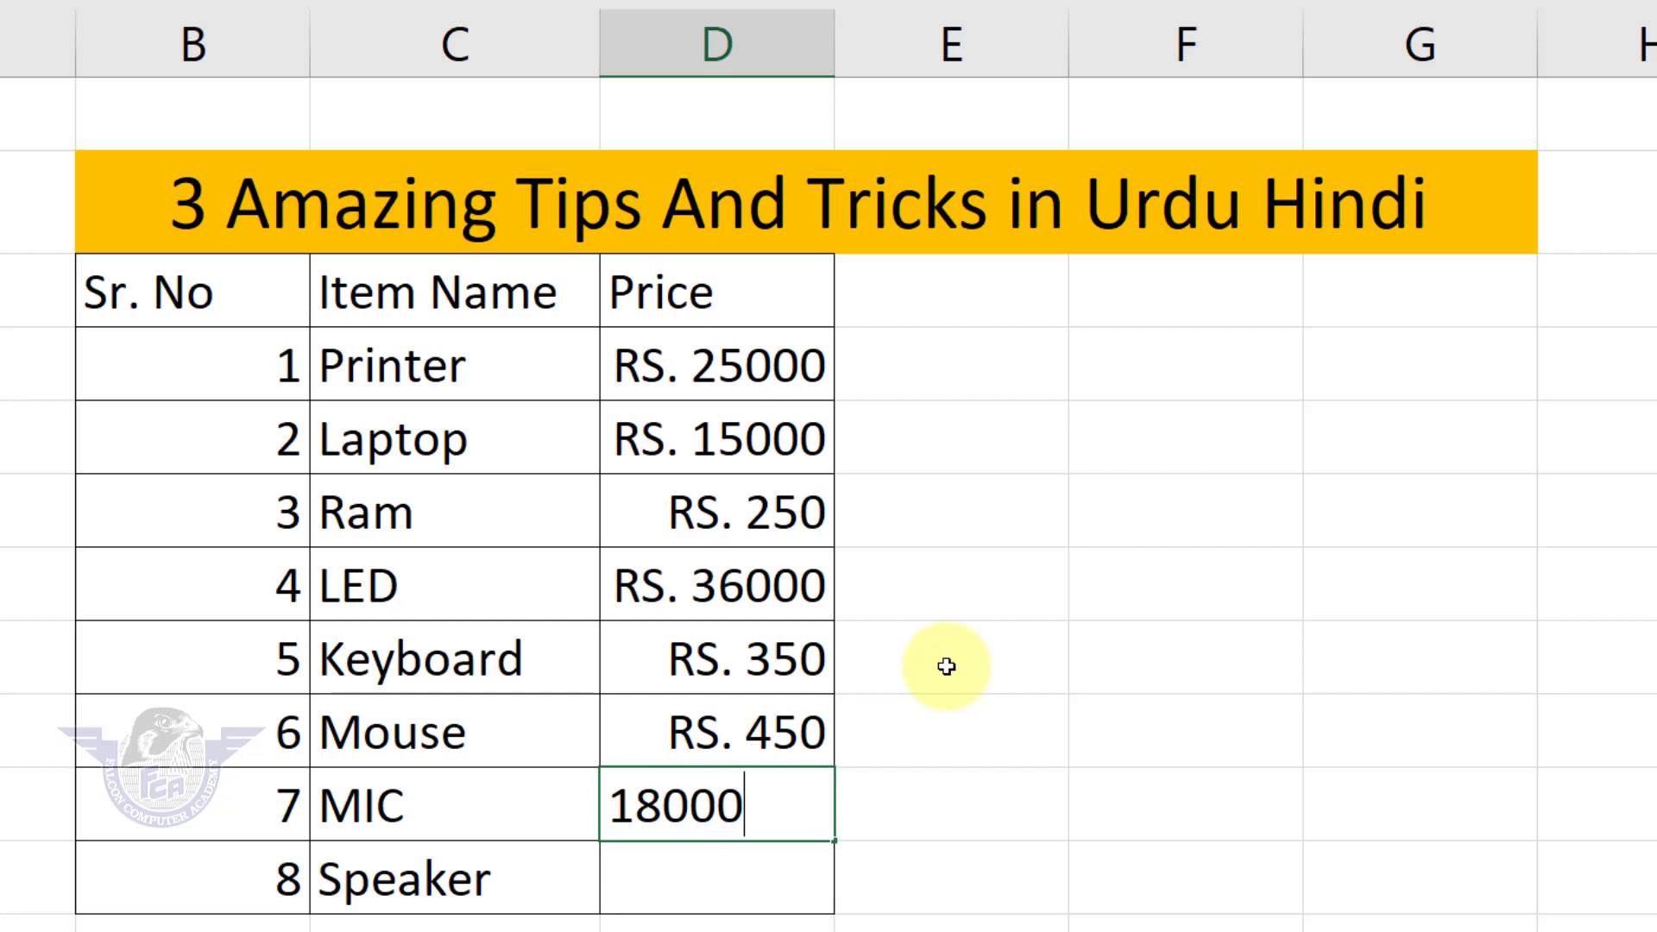
pyautogui.press('BackSpace')
pyautogui.press('Return')
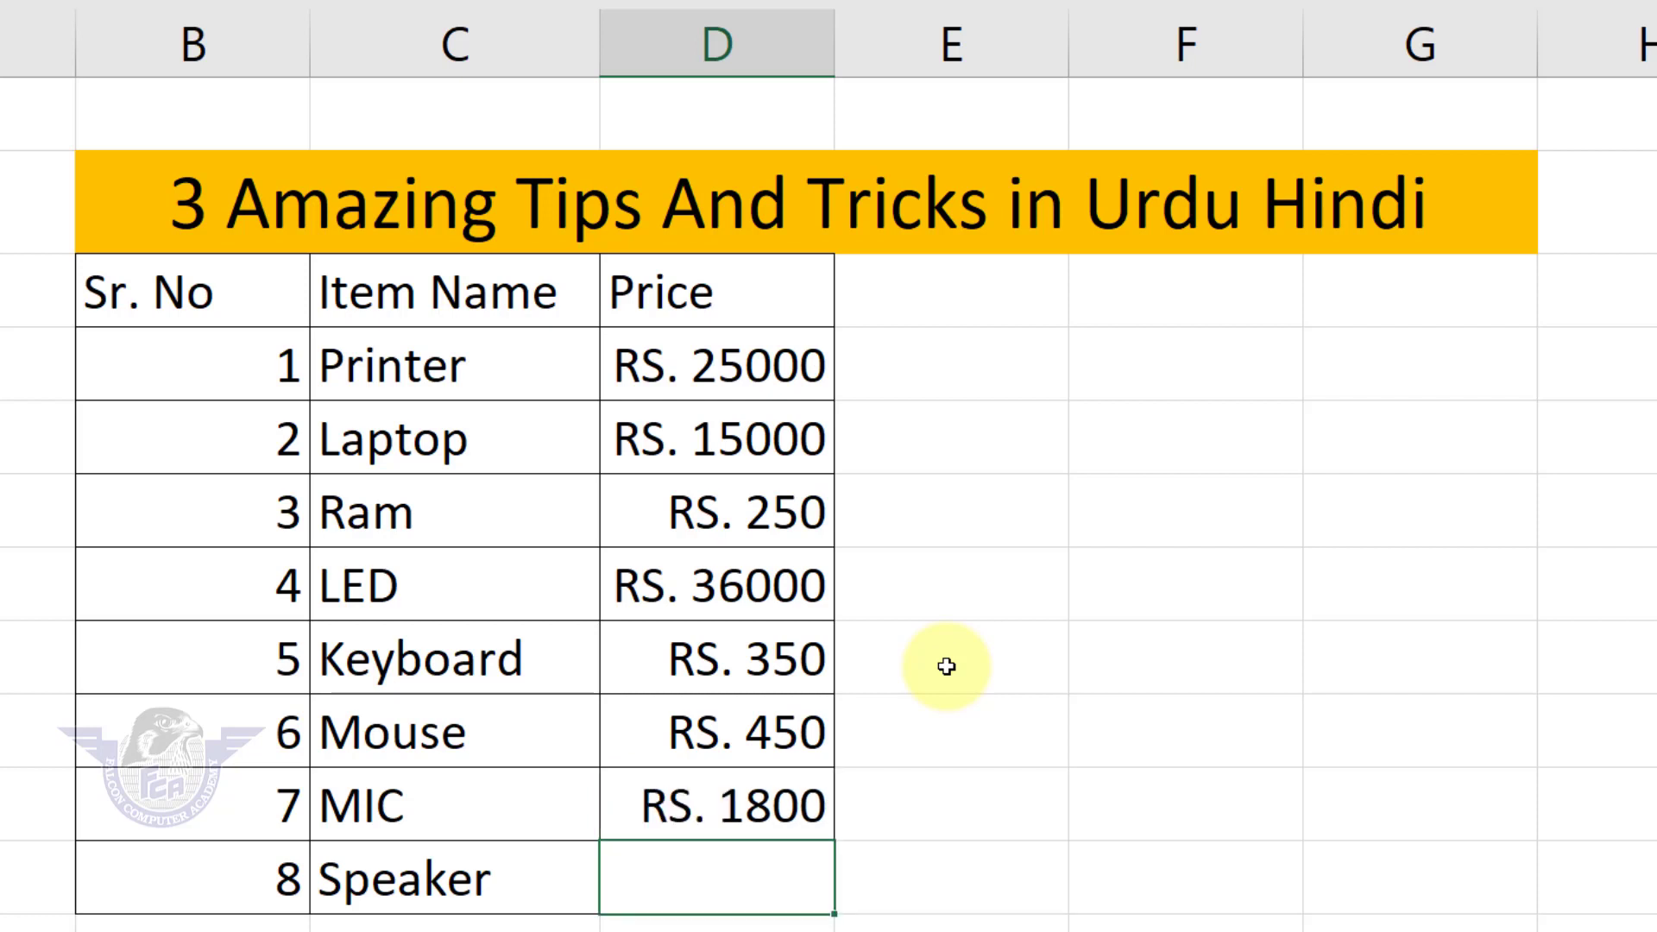
pyautogui.write('2900')
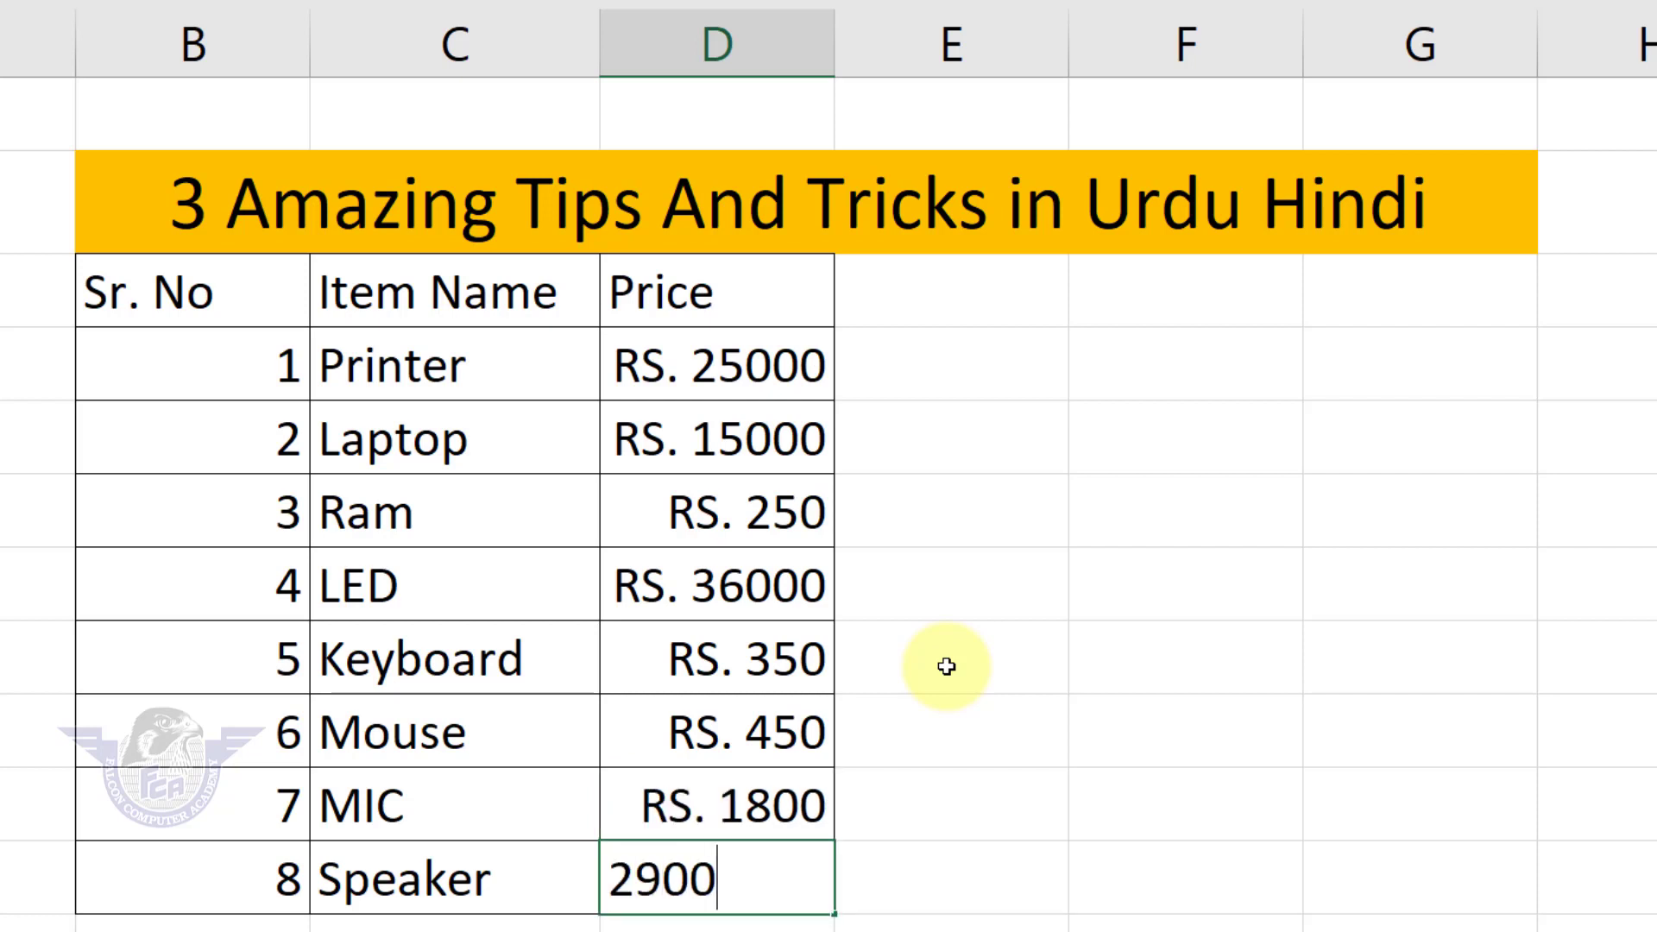
pyautogui.press('Return')
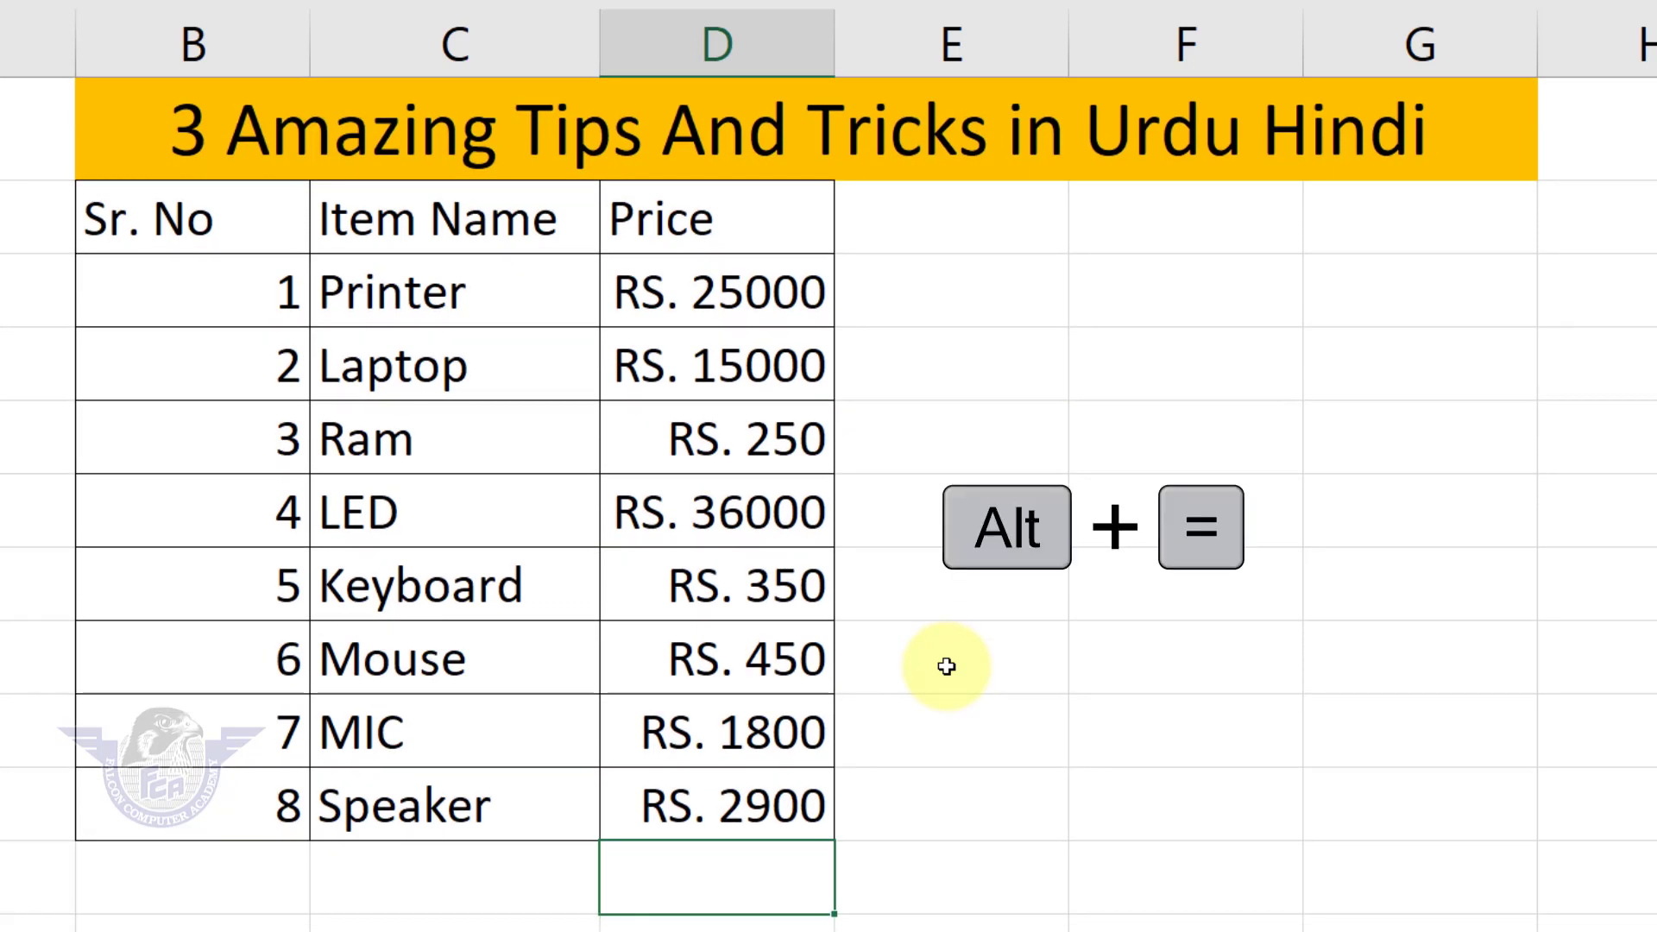
# Step: Total the prices D4:D11 with an AutoSum formula in the cell below the Speaker price
pyautogui.hotkey('alt', '=')
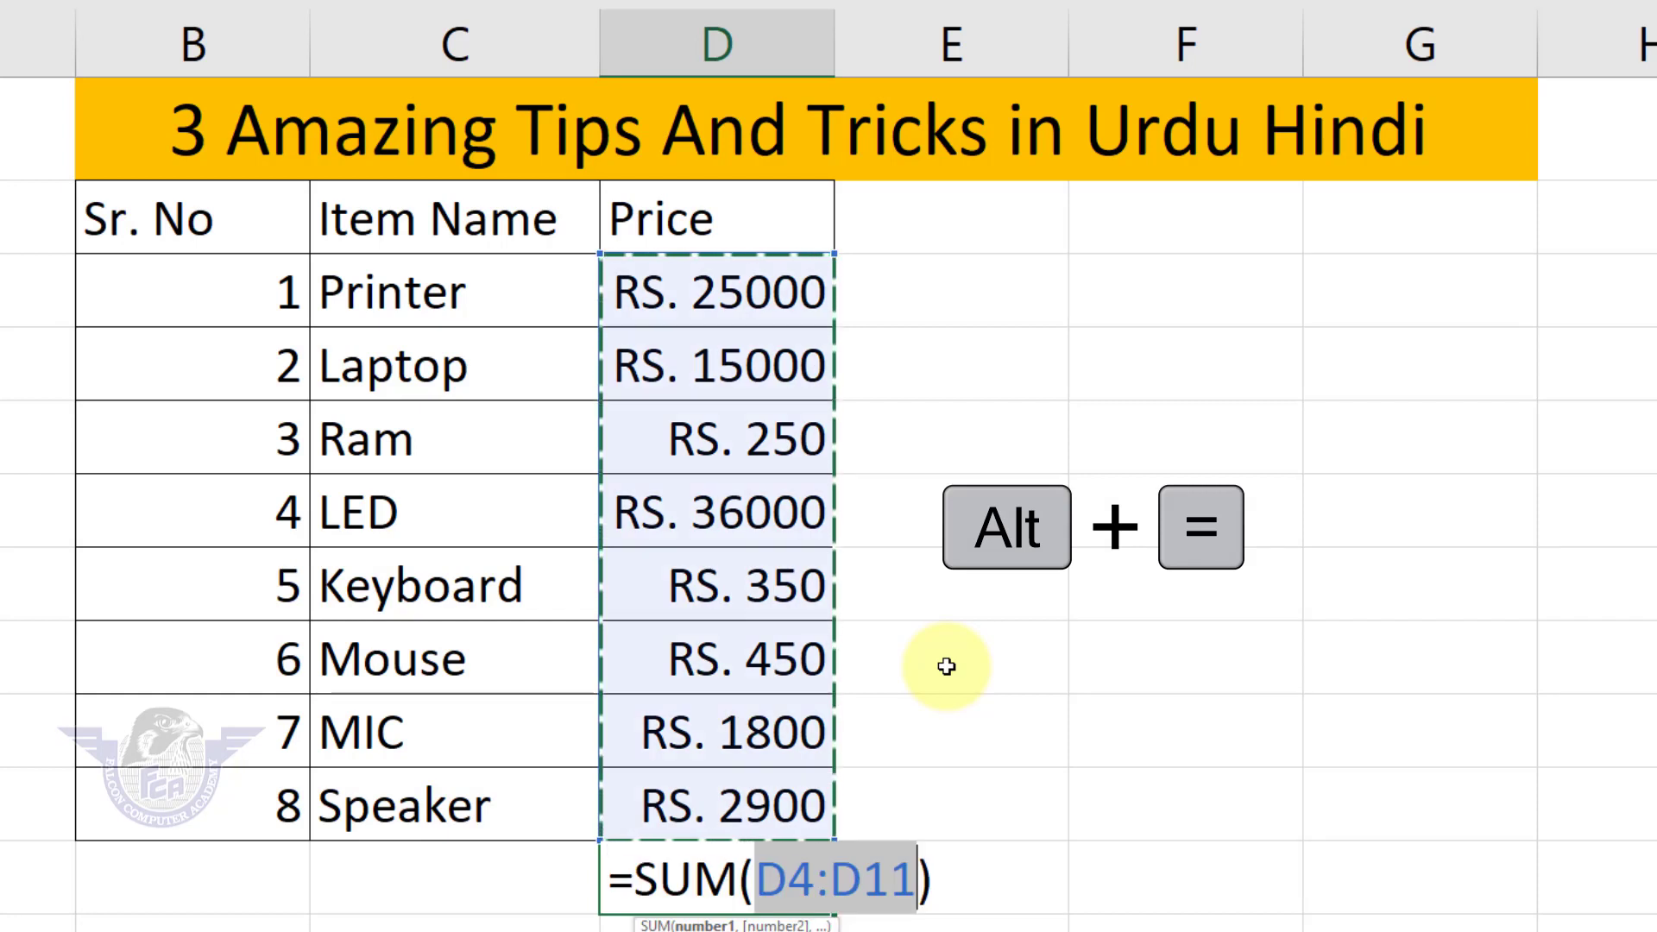
pyautogui.press('Return')
pyautogui.press('Up')
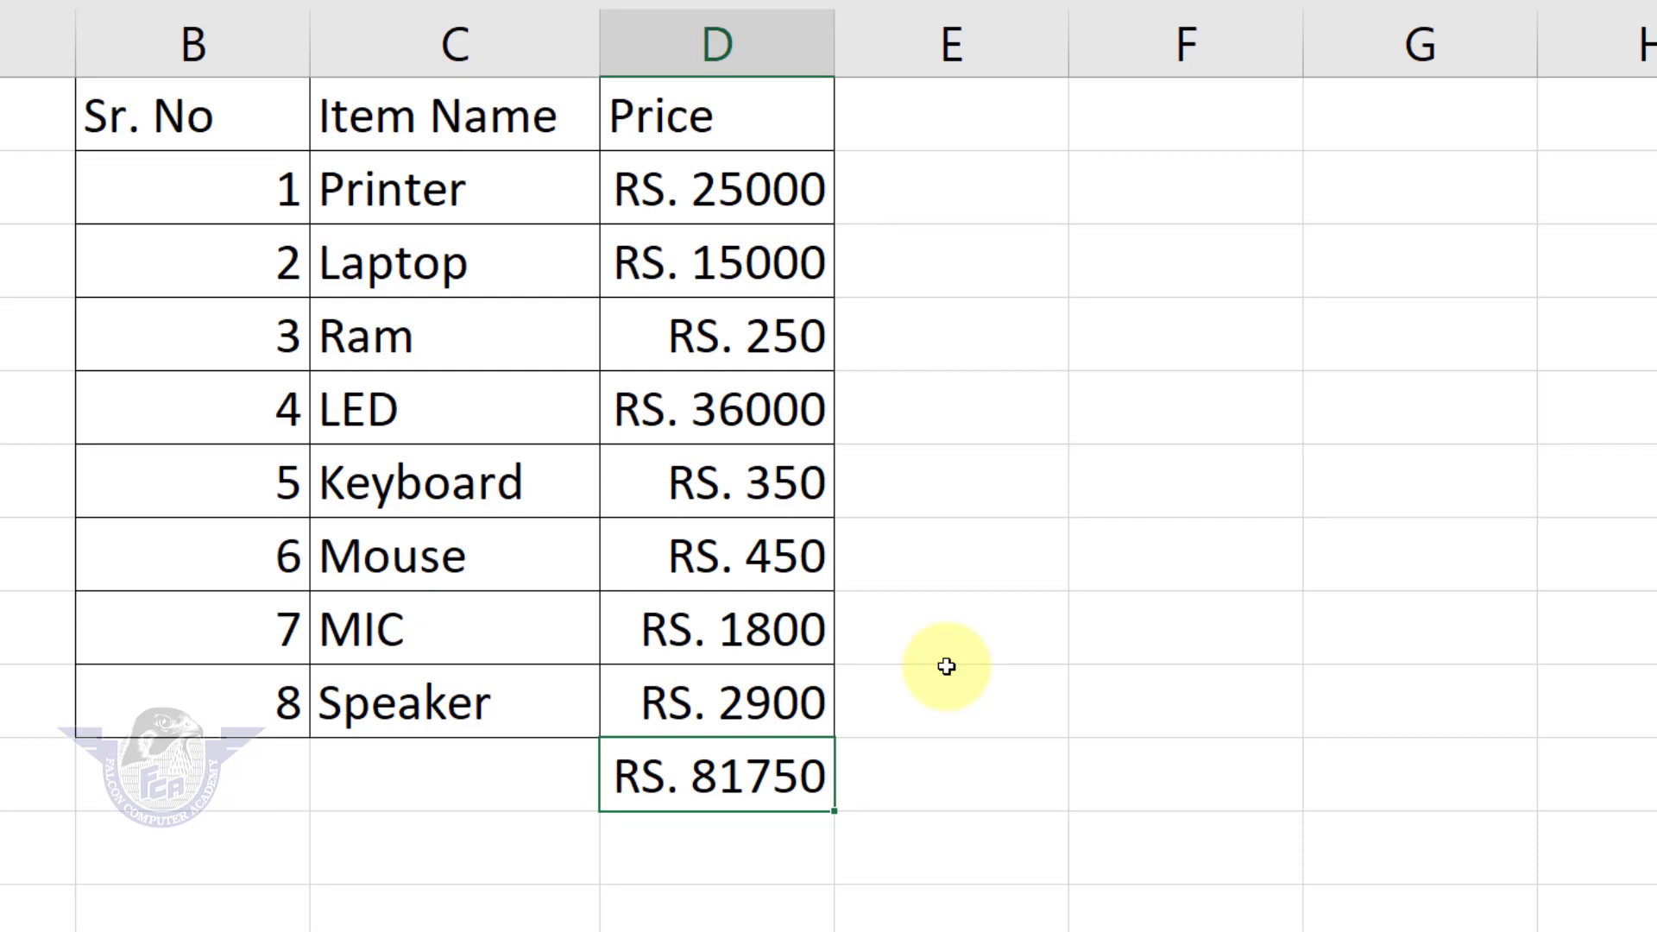
# Step: Review the formatted entries of the Price column from the total up to the title row
pyautogui.press('Up')
pyautogui.press('Up')
pyautogui.press('Up')
pyautogui.press('Up')
pyautogui.press('Up')
pyautogui.press('Up')
pyautogui.press('Up')
pyautogui.press('Up')
pyautogui.press('Up')
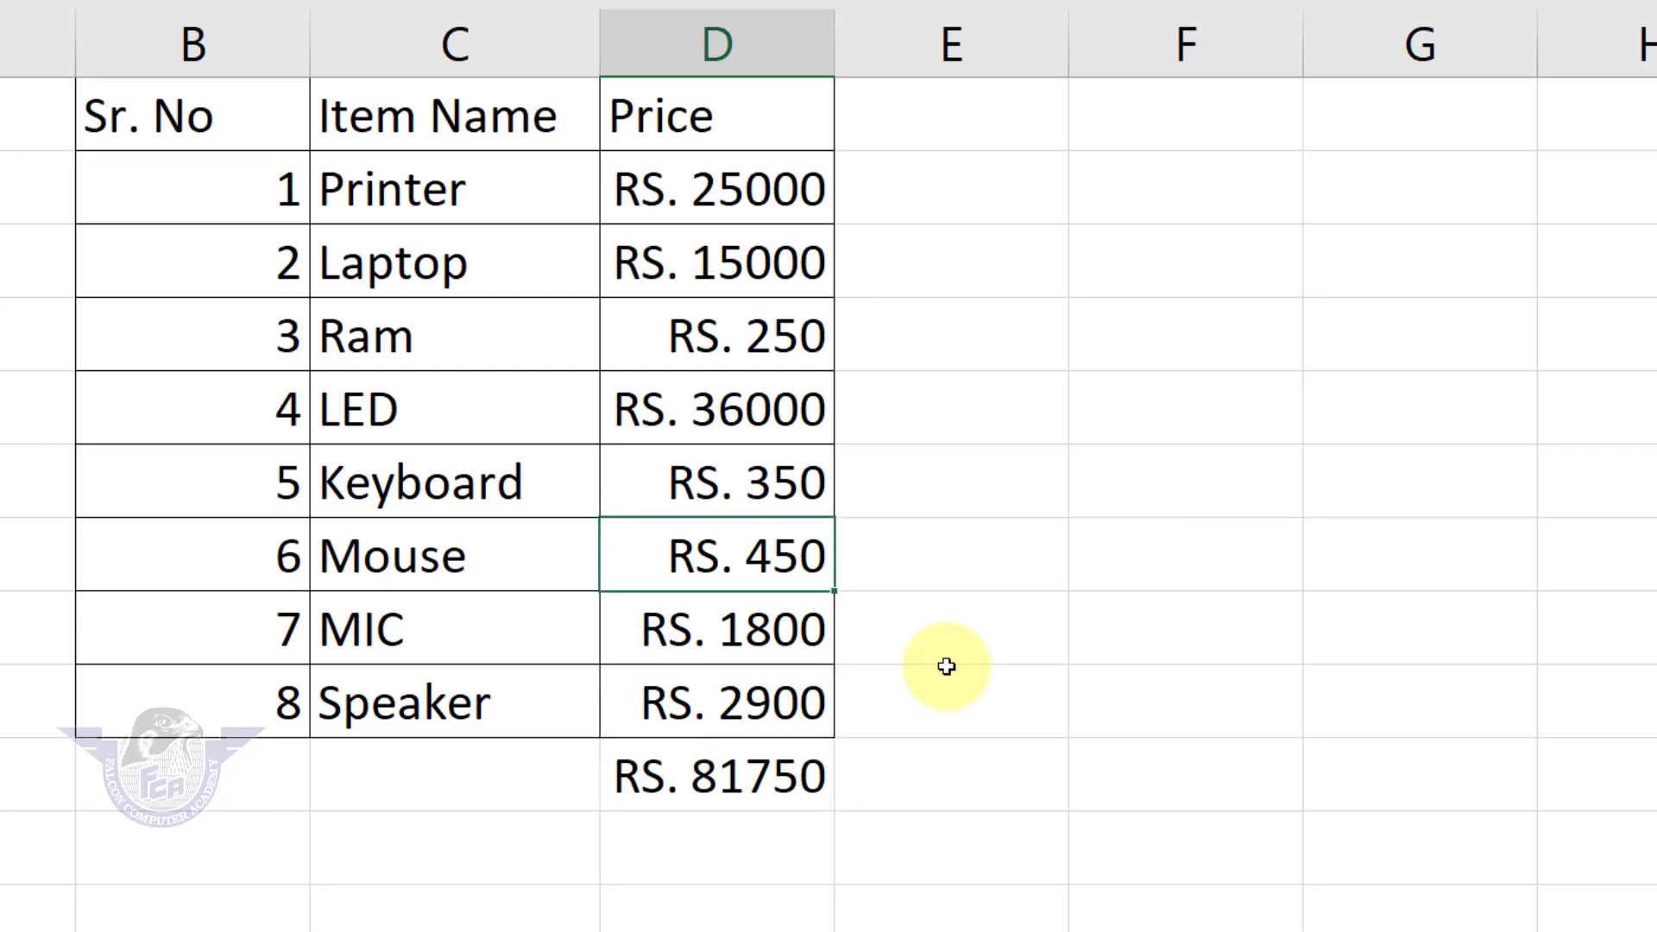
pyautogui.press('Up')
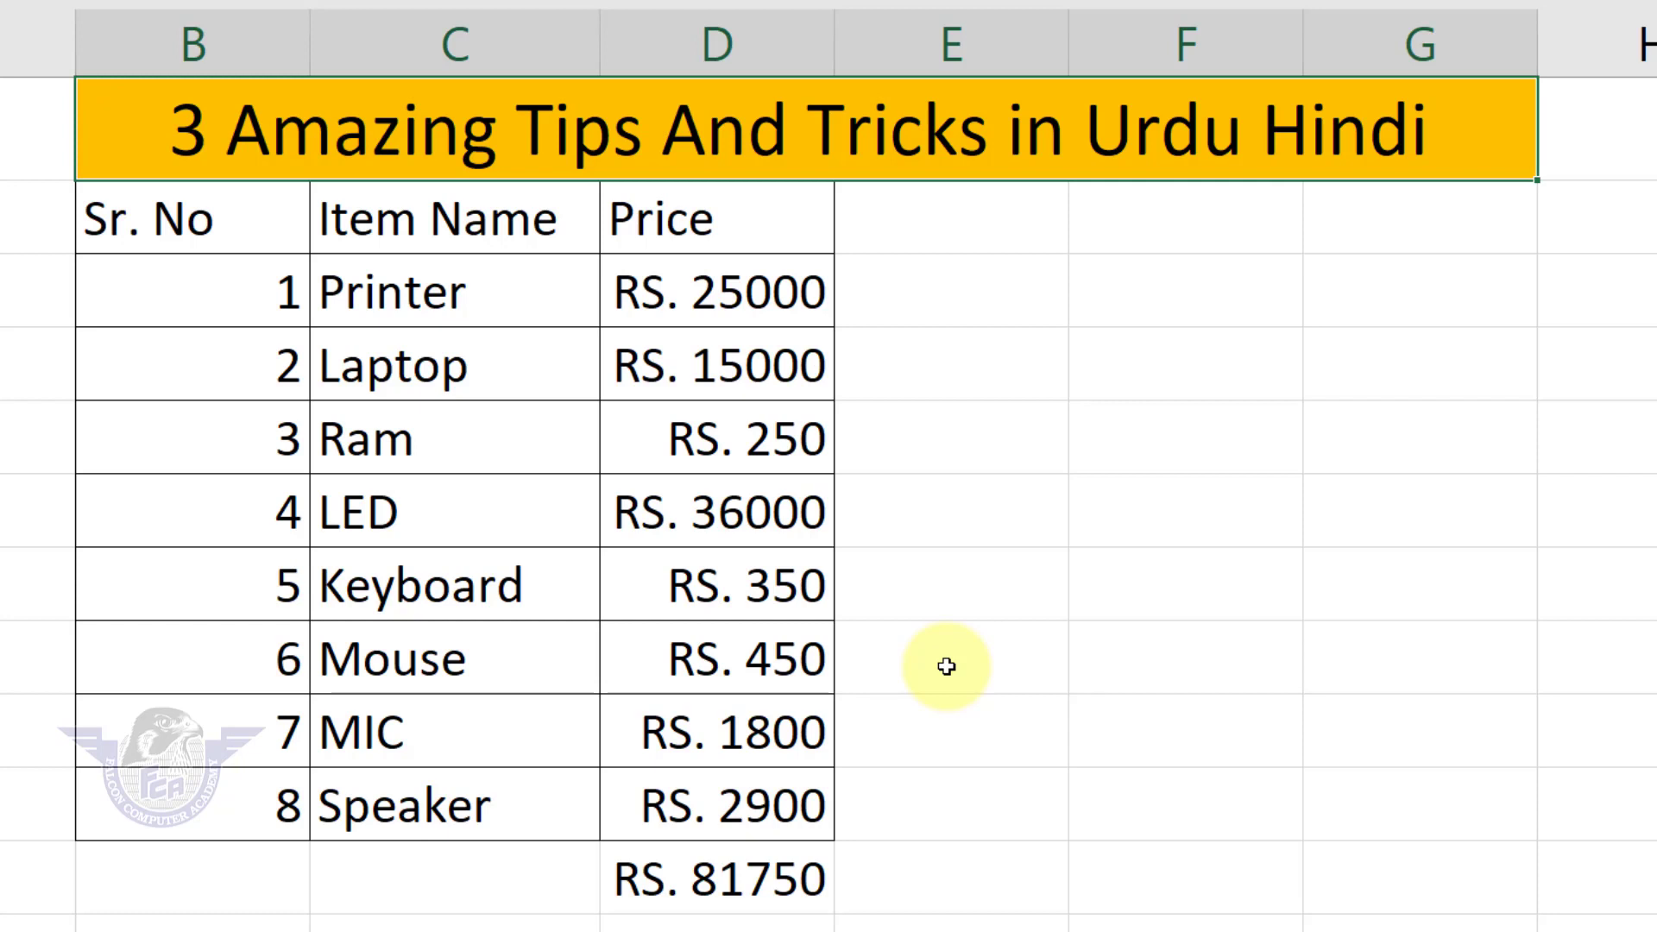
# Step: Enter 1800 in cell F3 beside the table
pyautogui.click(1164, 245)
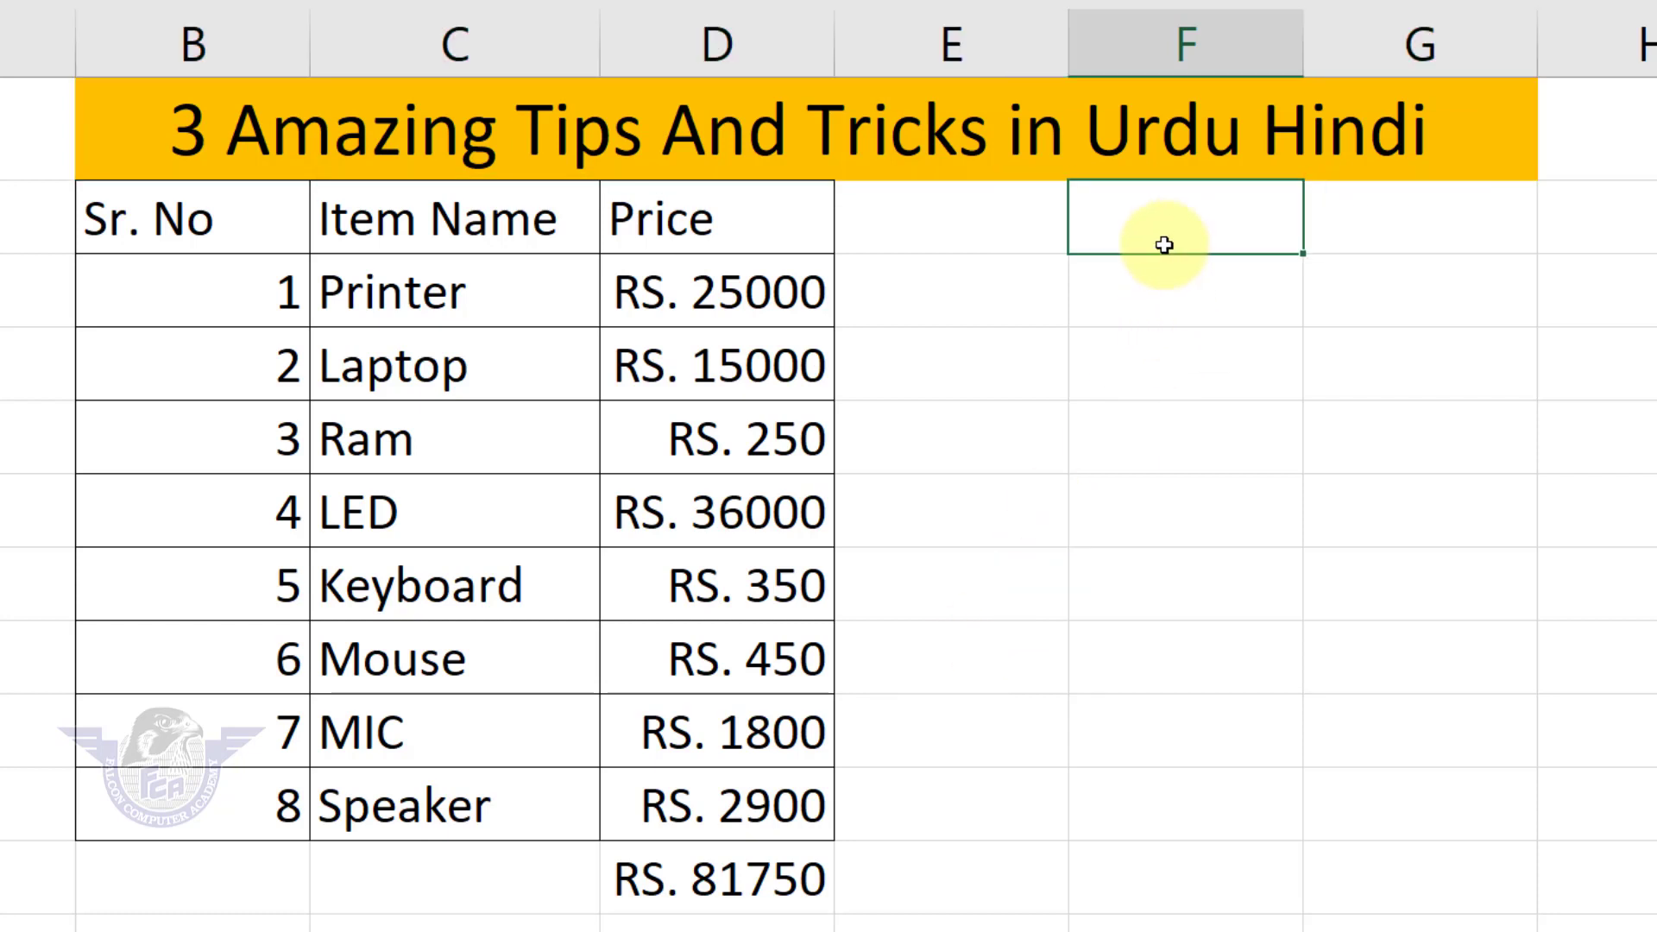
pyautogui.write('1800')
pyautogui.press('Tab')
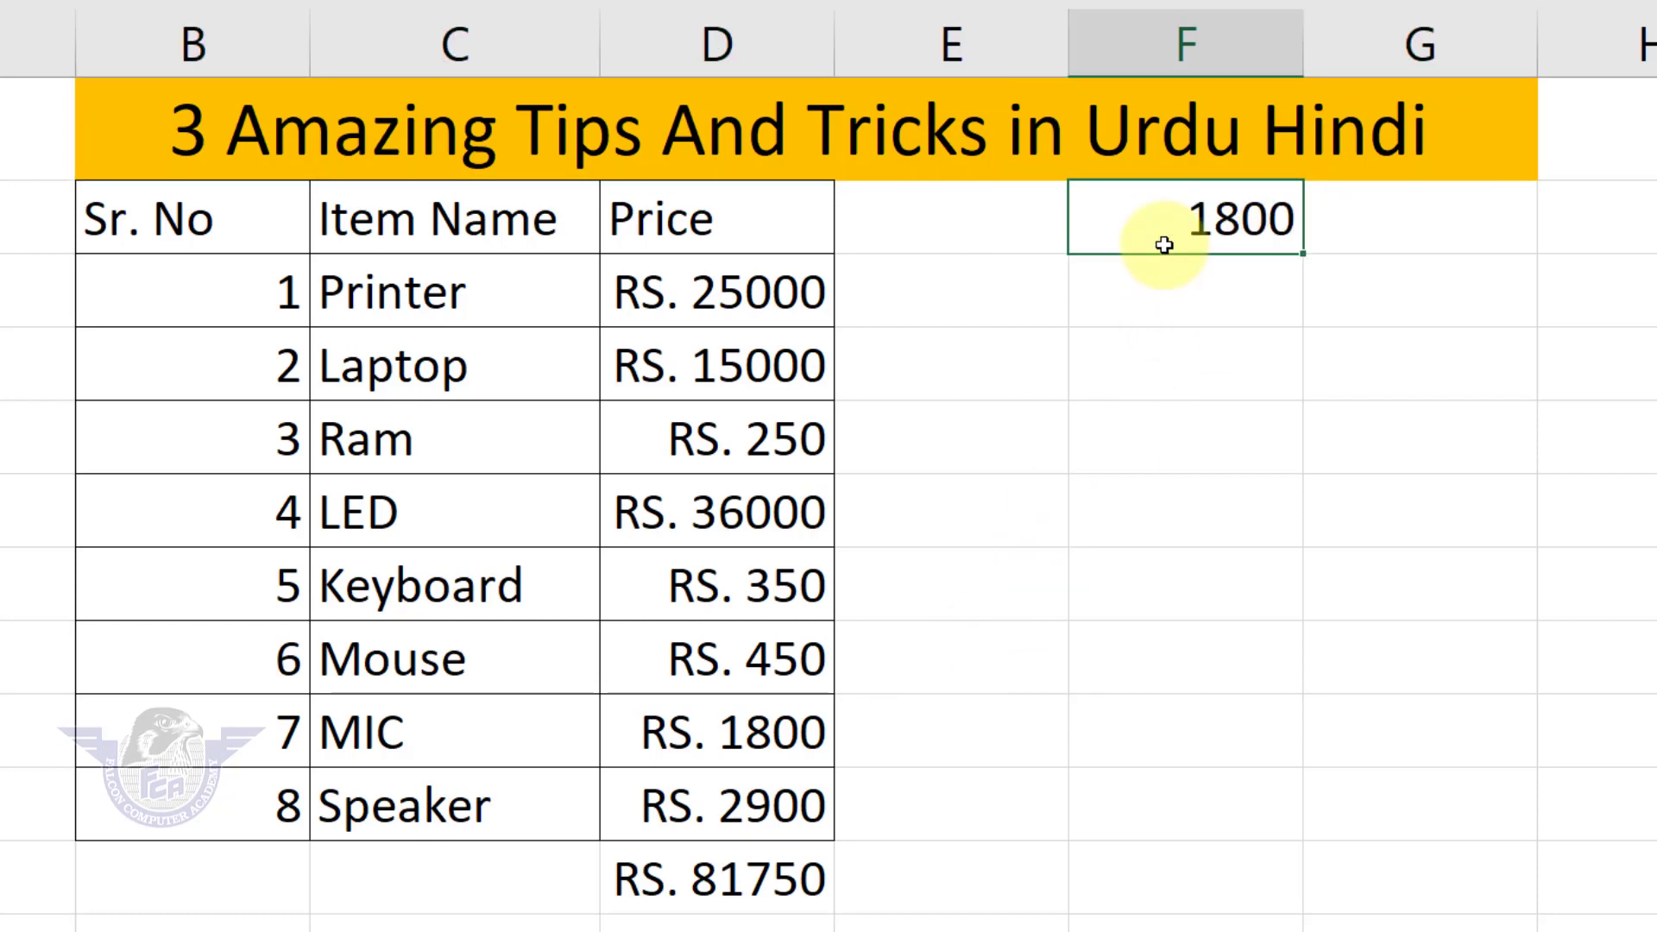
pyautogui.write('1.')
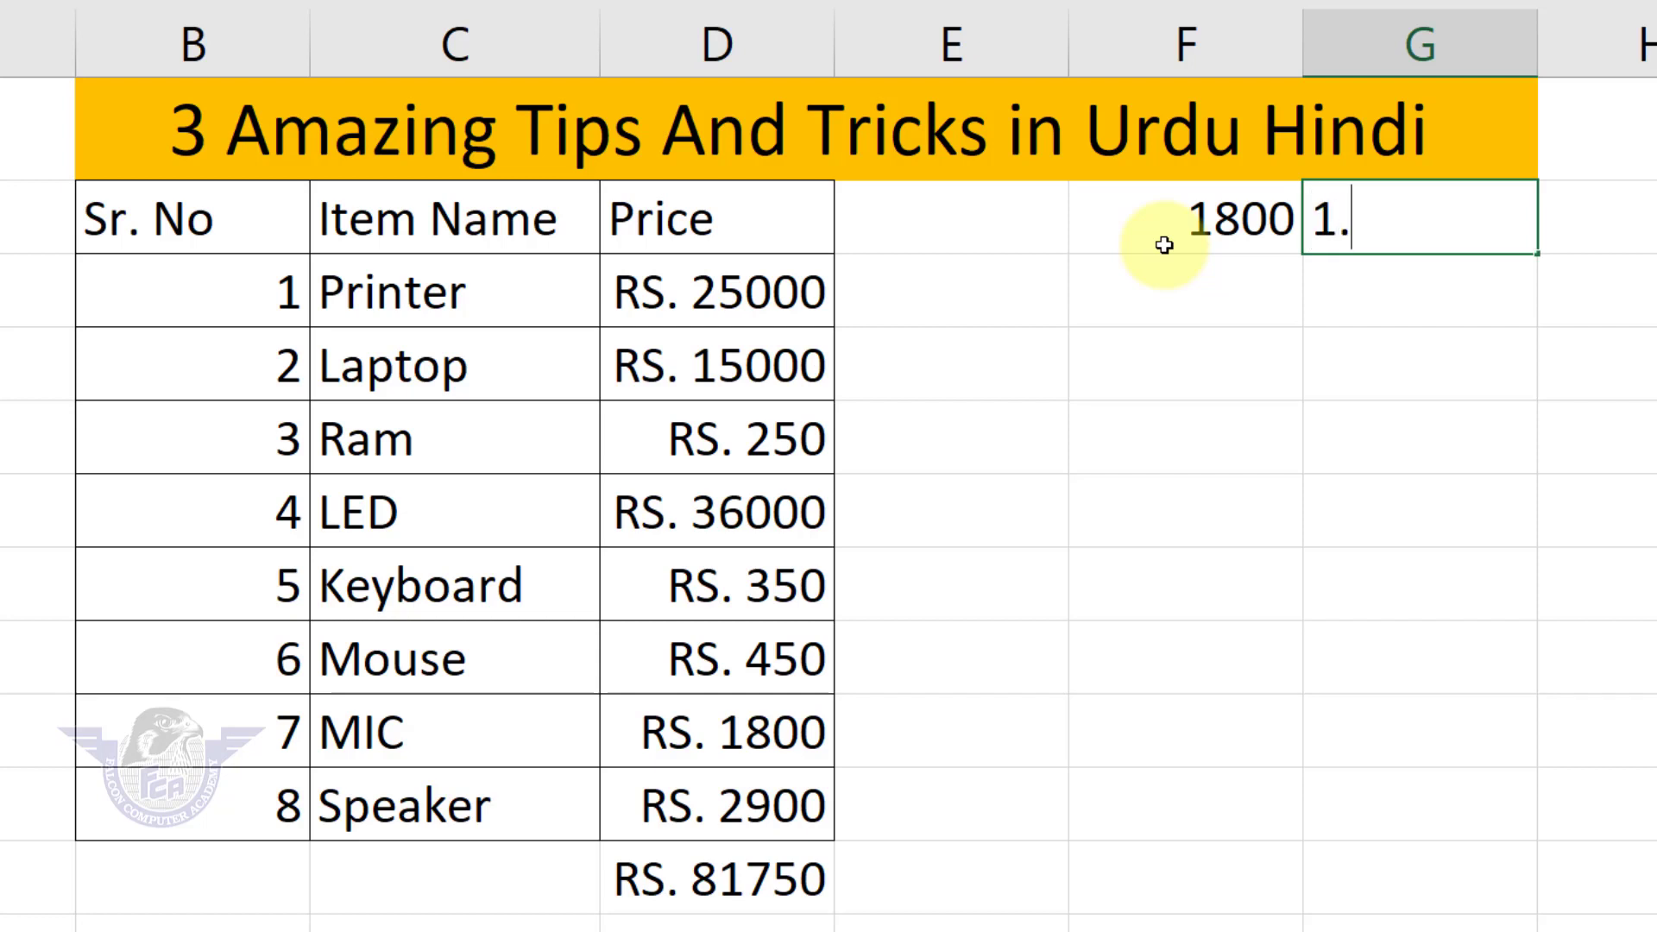
pyautogui.write('8')
pyautogui.press('Escape')
pyautogui.click(1164, 245)
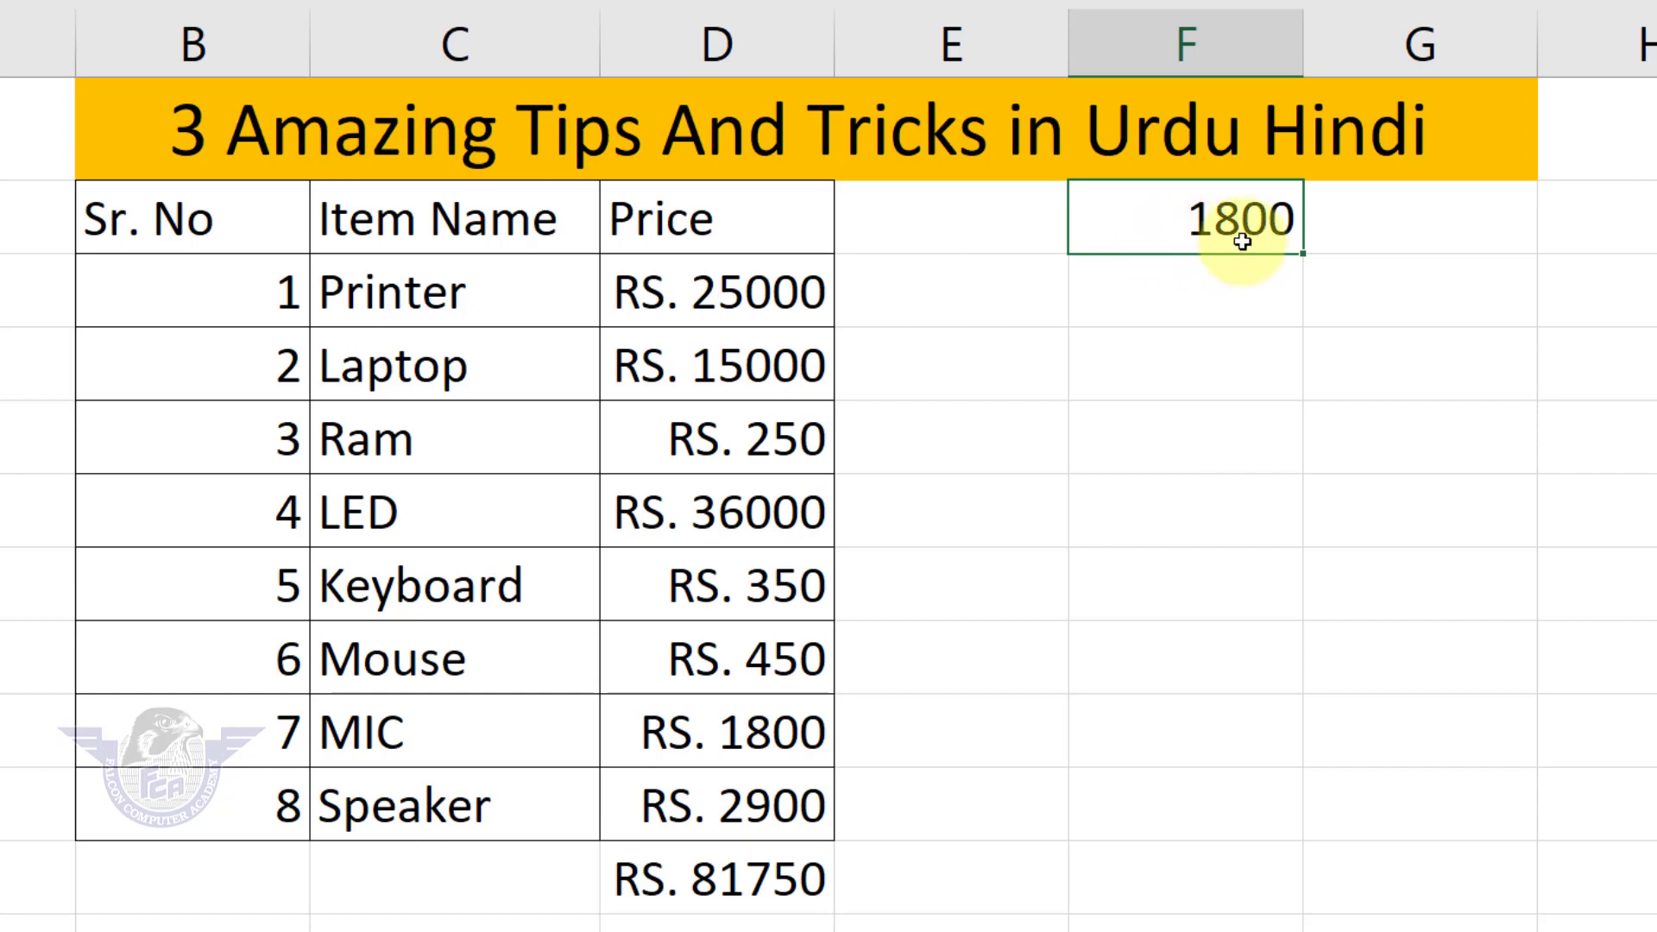
# Step: Apply the custom number format 0.0,k to cells G3:G11 so thousands are abbreviated with a k
pyautogui.click(1378, 229)
pyautogui.moveTo(1405, 222); pyautogui.dragTo(1405, 804)
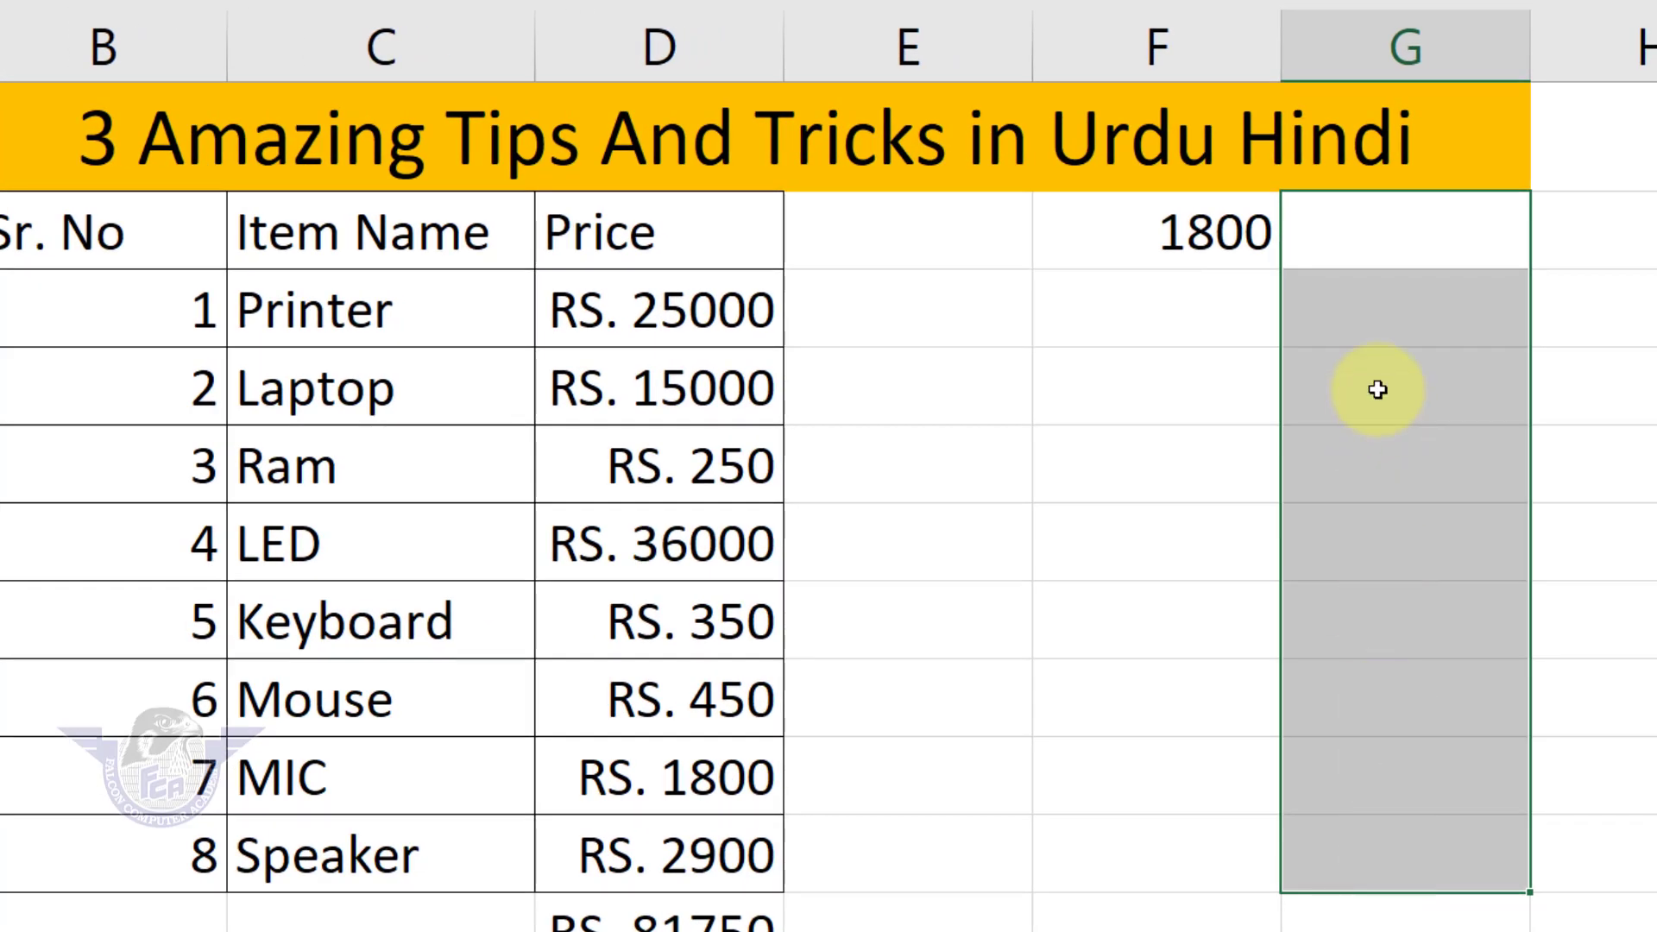
pyautogui.rightClick(1372, 314)
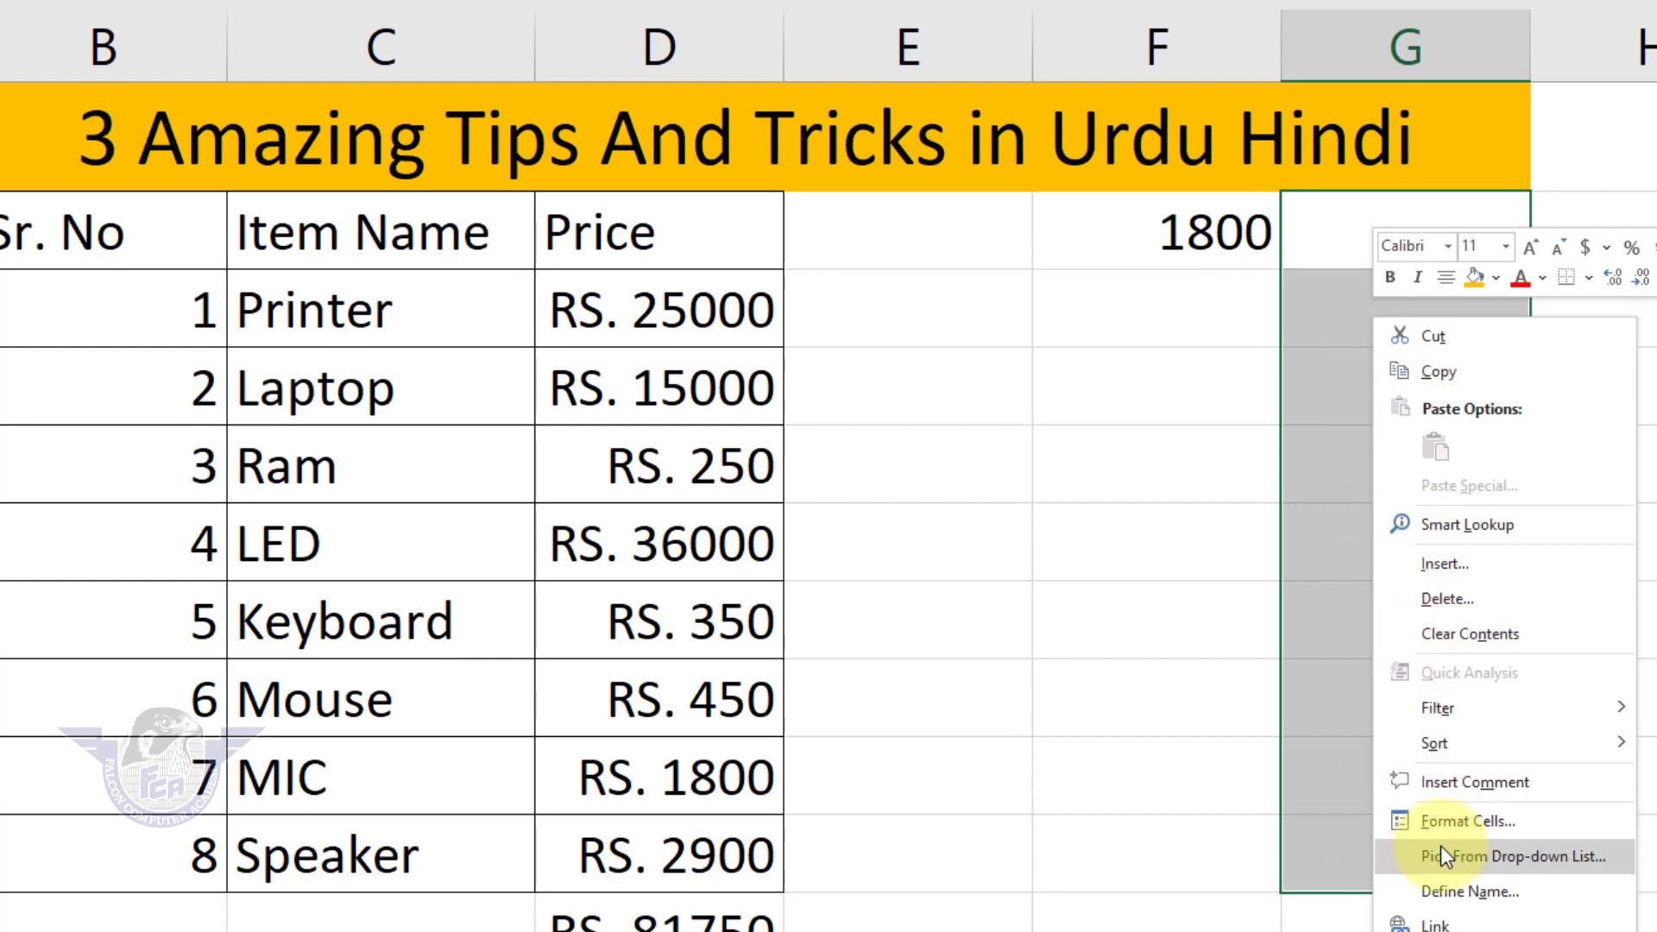
pyautogui.click(1458, 826)
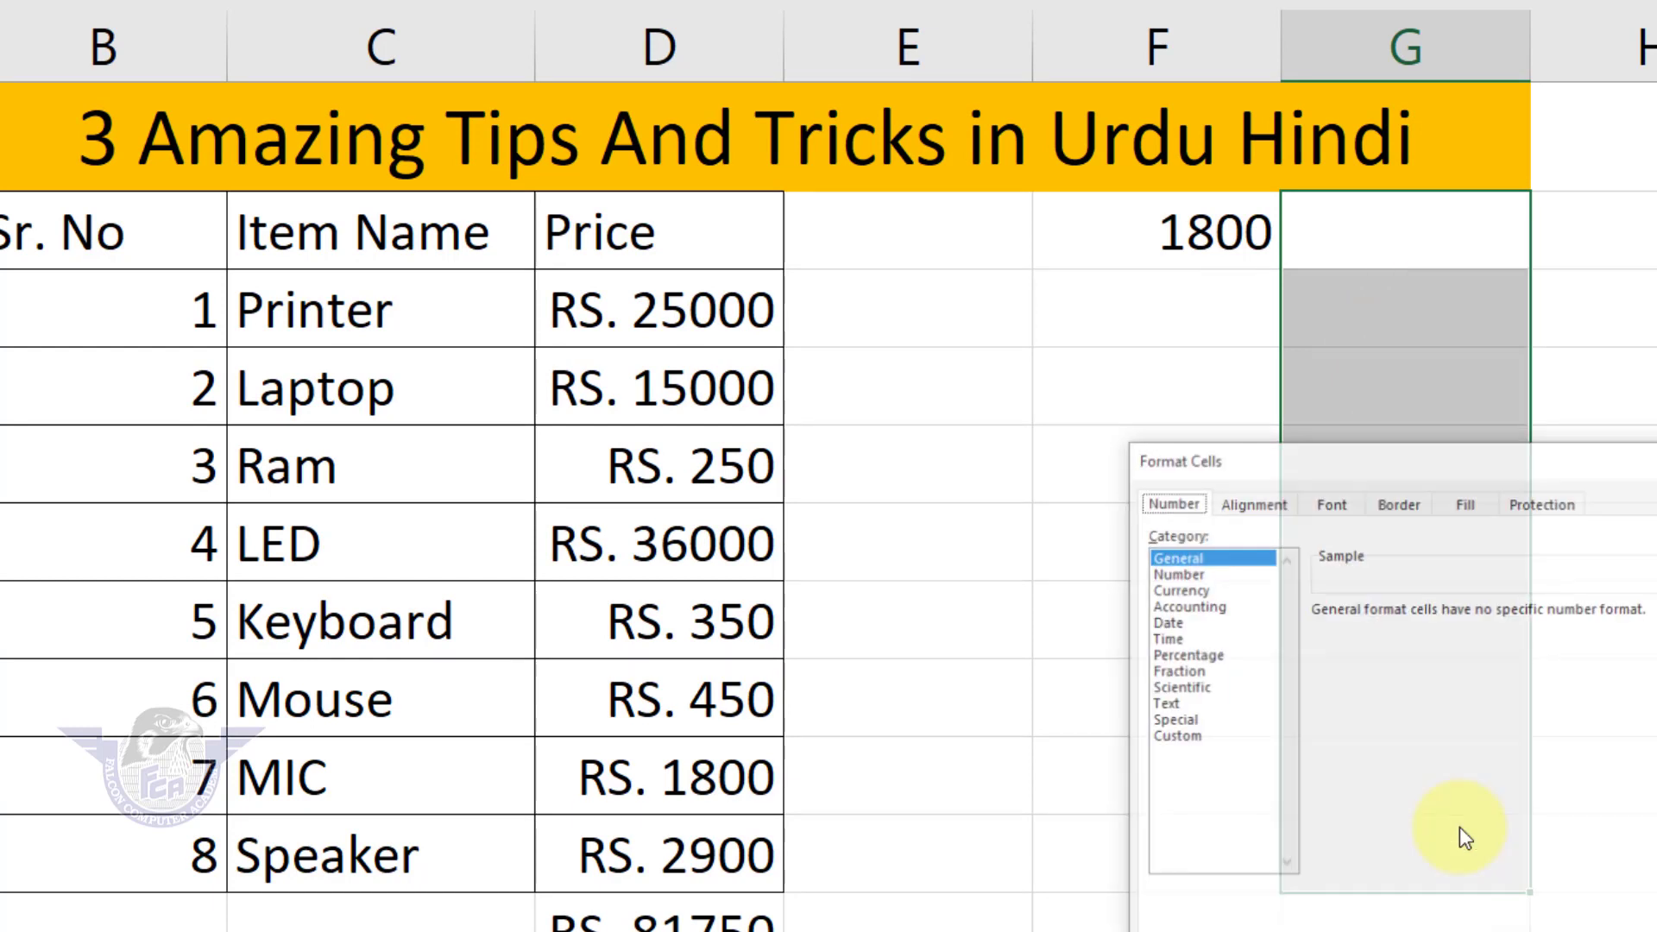
pyautogui.moveTo(1460, 464); pyautogui.dragTo(959, 201)
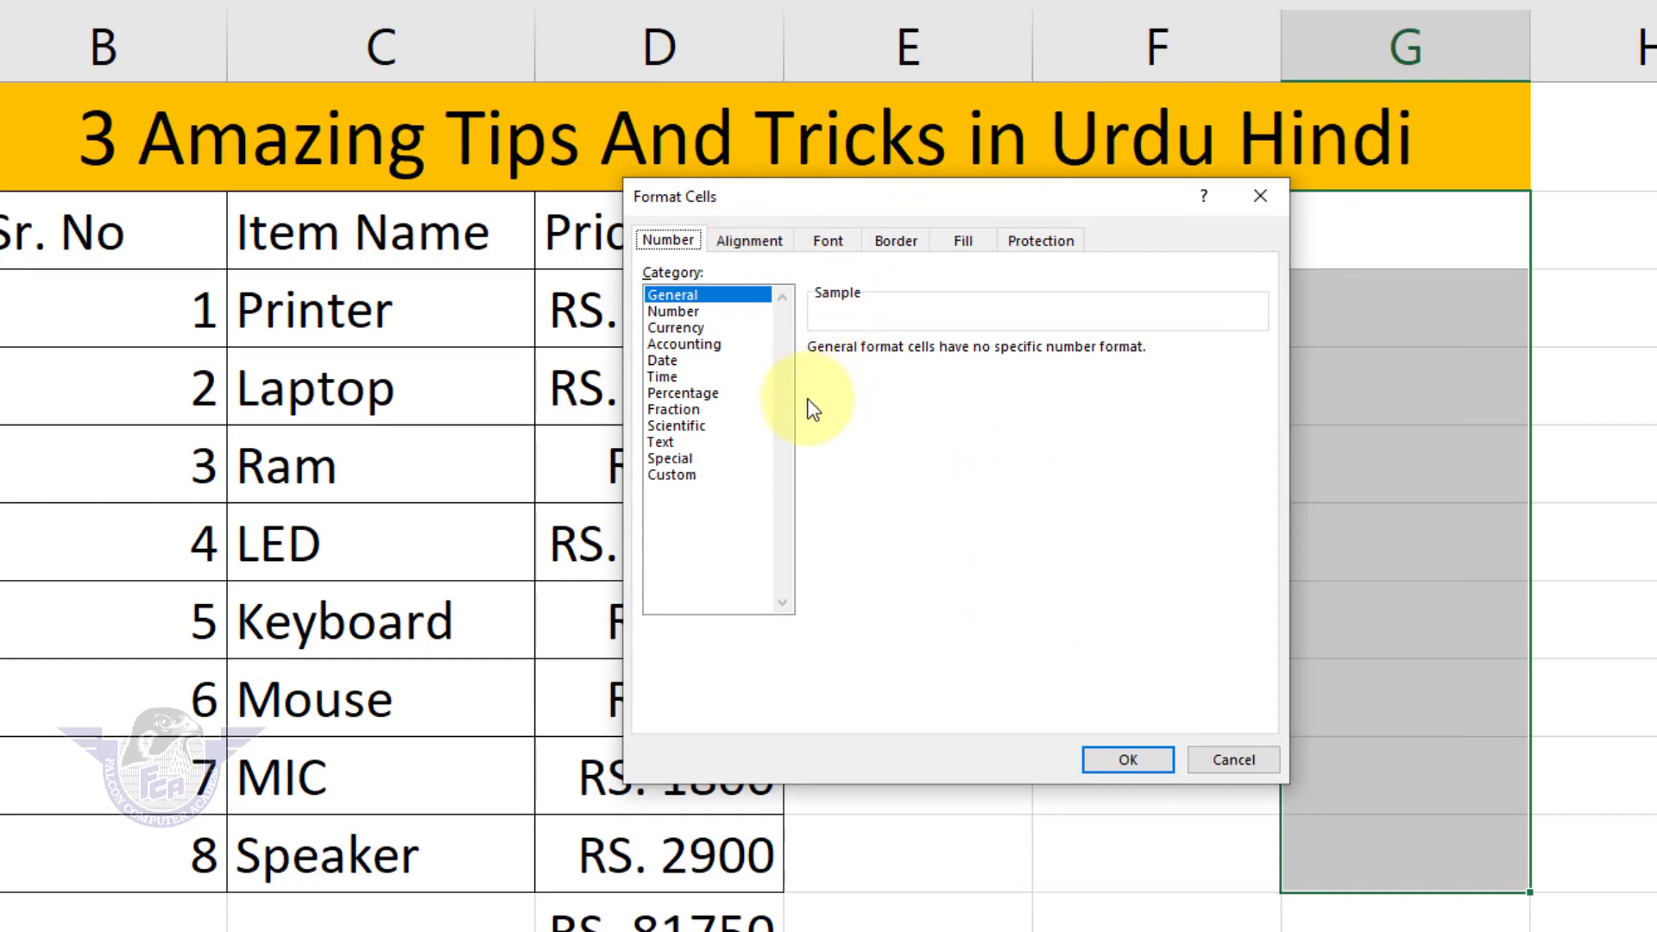
pyautogui.click(682, 475)
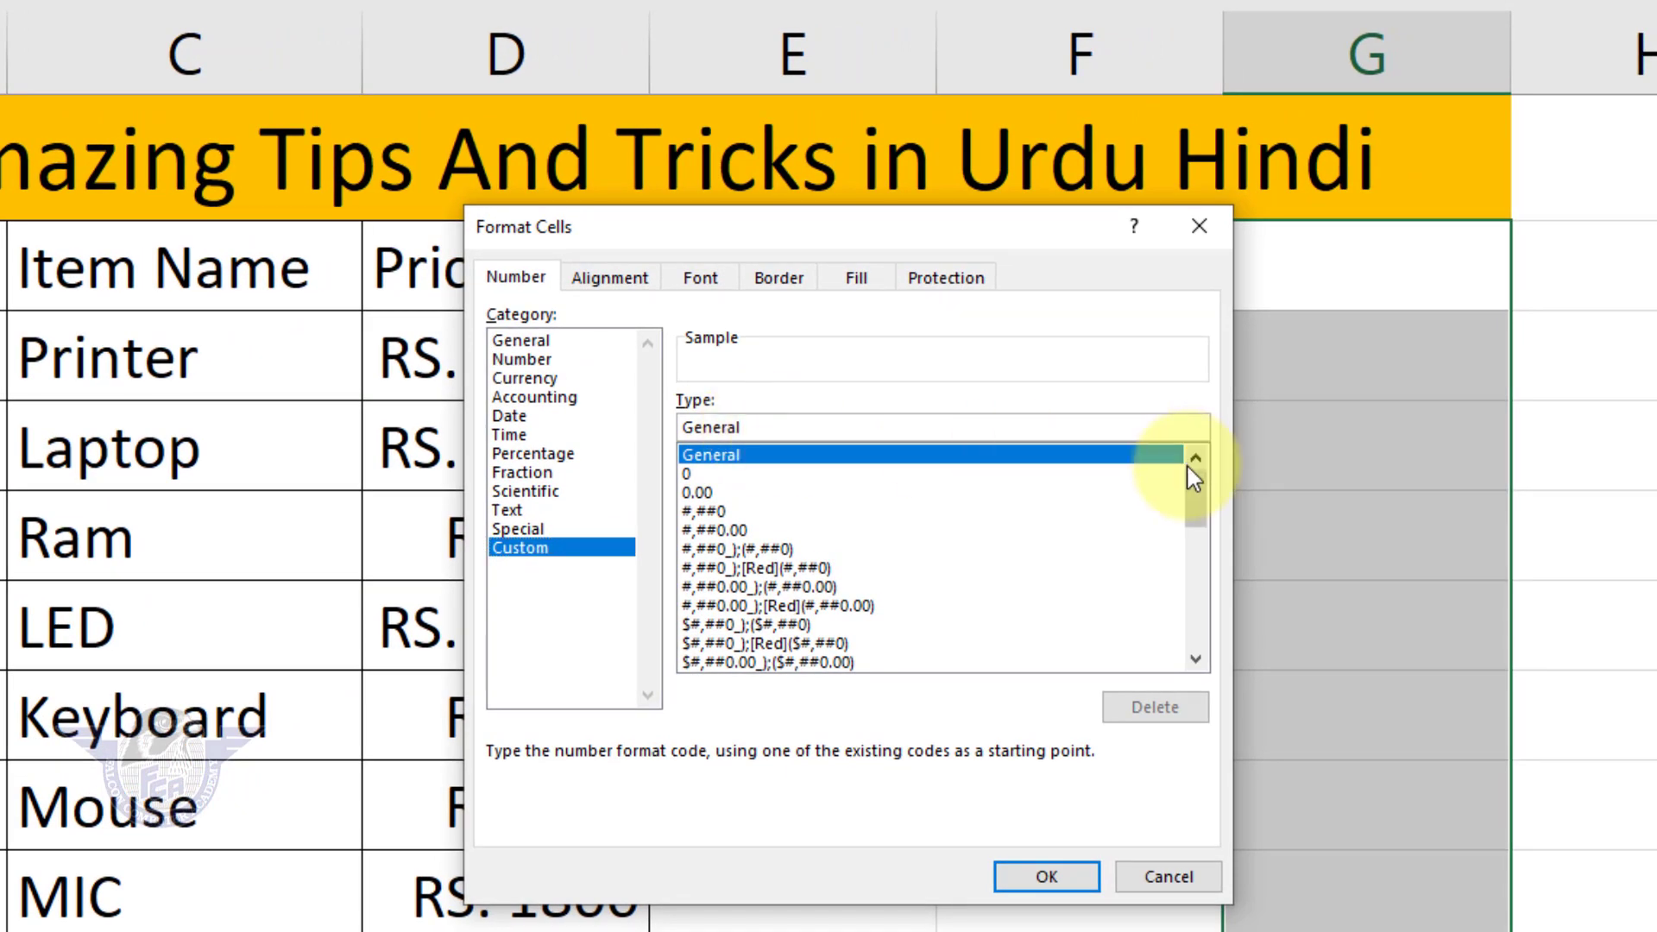
pyautogui.press('BackSpace')
pyautogui.press('BackSpace')
pyautogui.press('BackSpace')
pyautogui.press('BackSpace')
pyautogui.press('BackSpace')
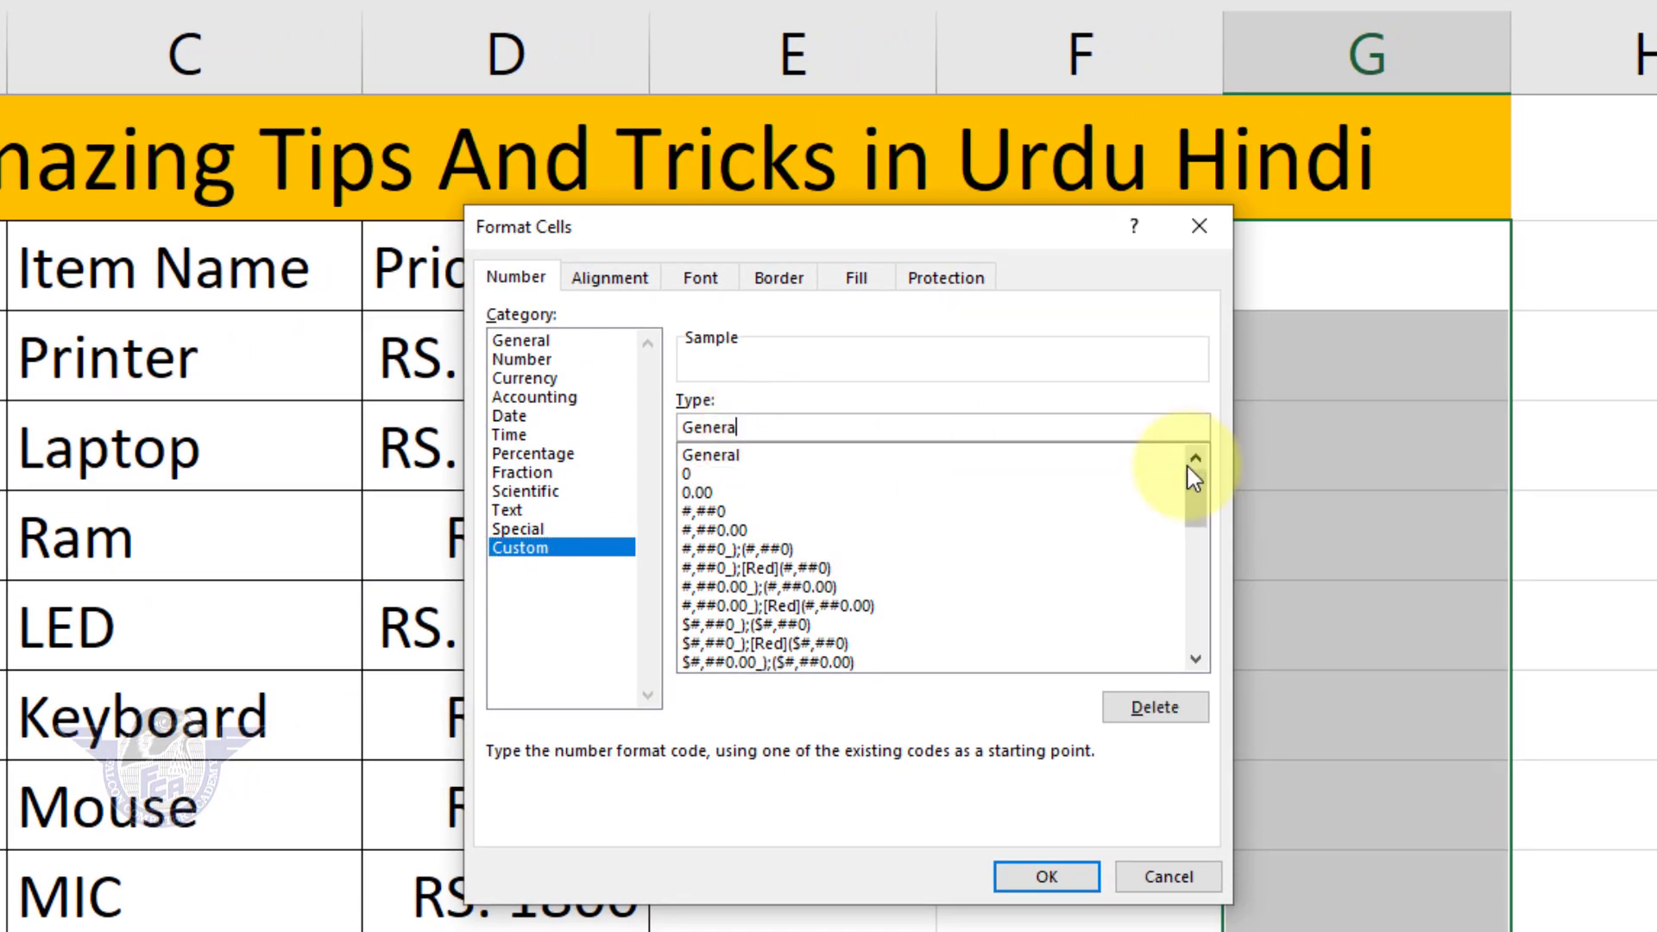
pyautogui.press('BackSpace')
pyautogui.press('BackSpace')
pyautogui.write('0.0,k')
pyautogui.click(1079, 876)
# Step: Enter 1800, 2800, 1000 and 6500 in cells G3:G6 and total them with an AutoSum formula in G7
pyautogui.click(1356, 283)
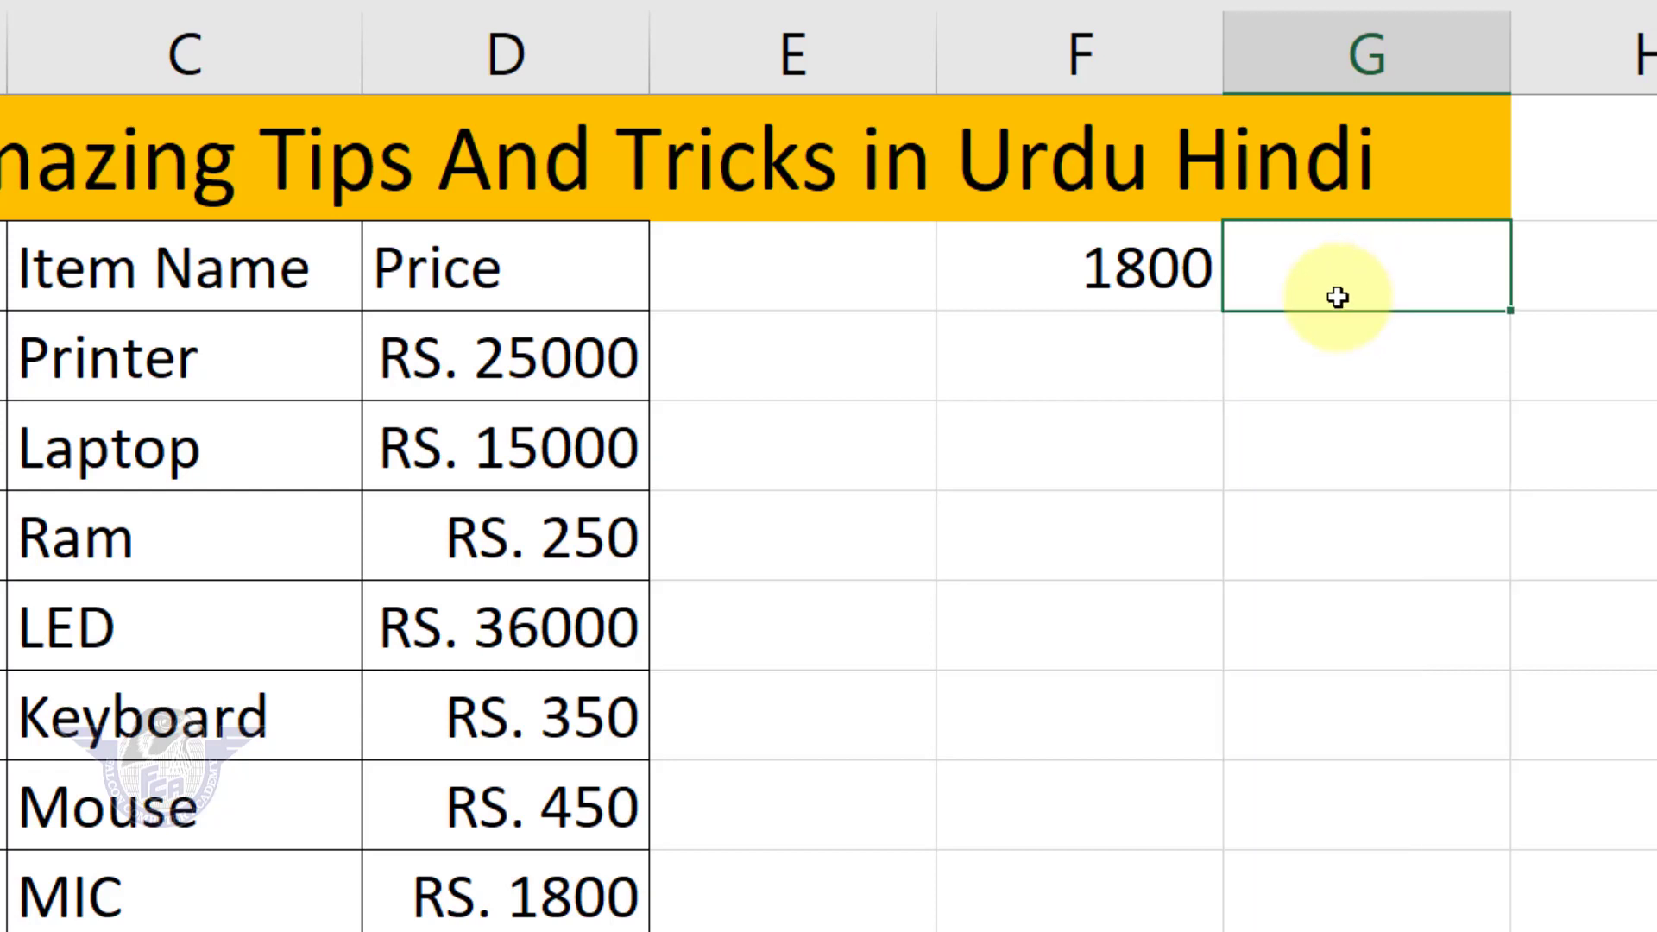
pyautogui.write('1800')
pyautogui.press('Return')
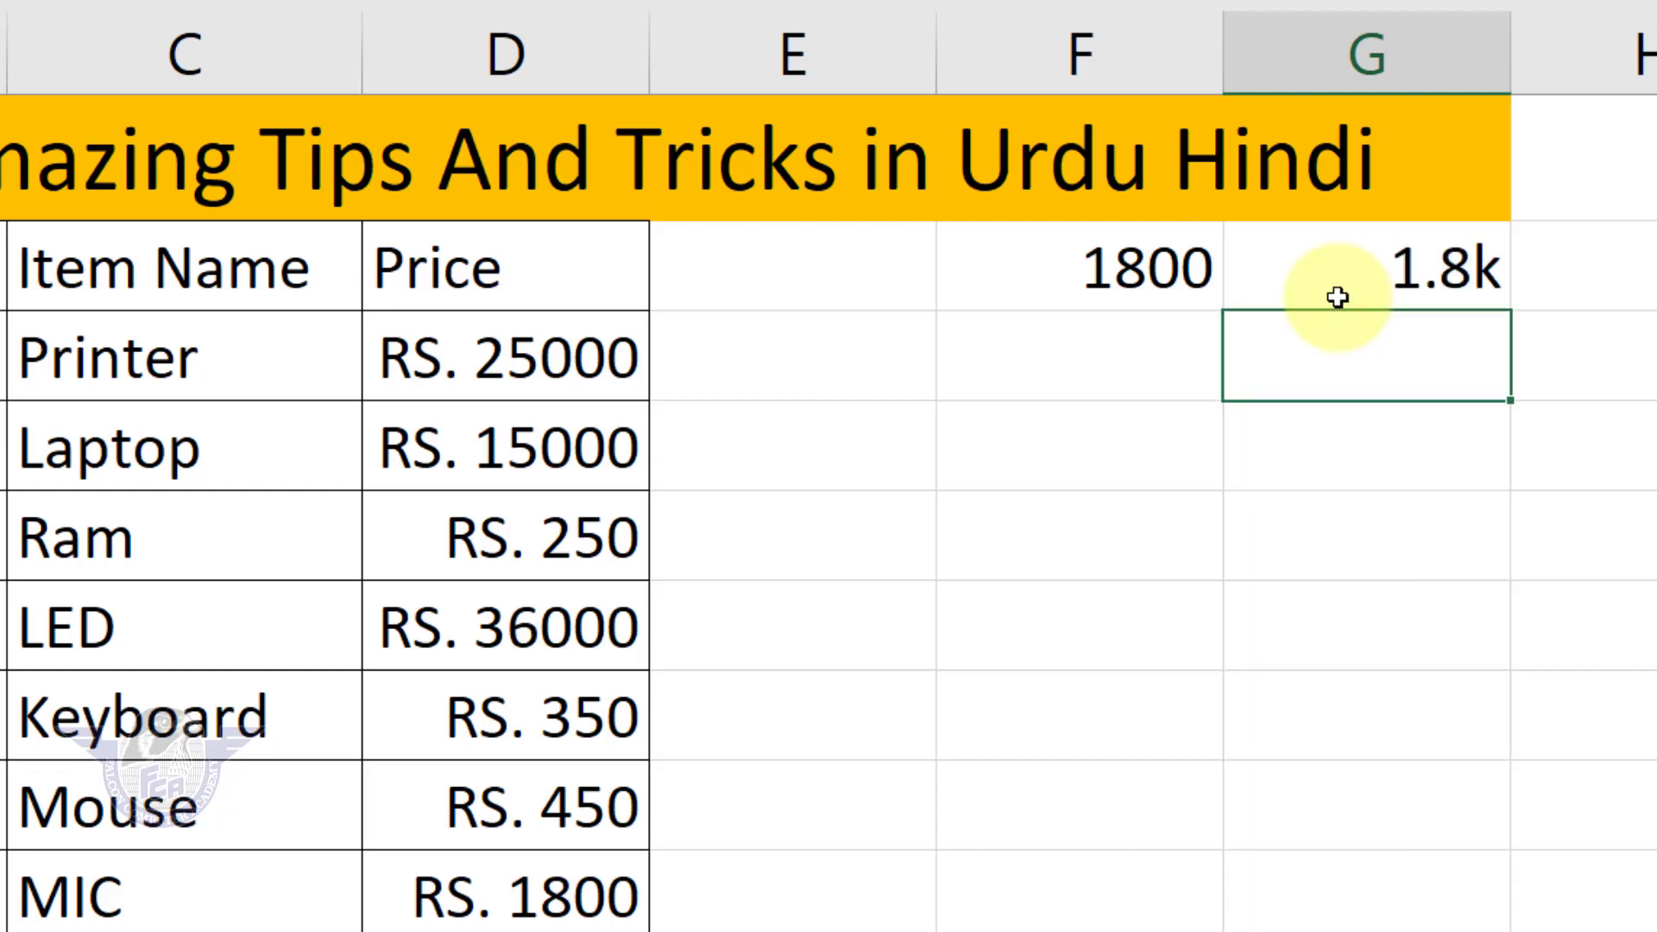
pyautogui.write('2800')
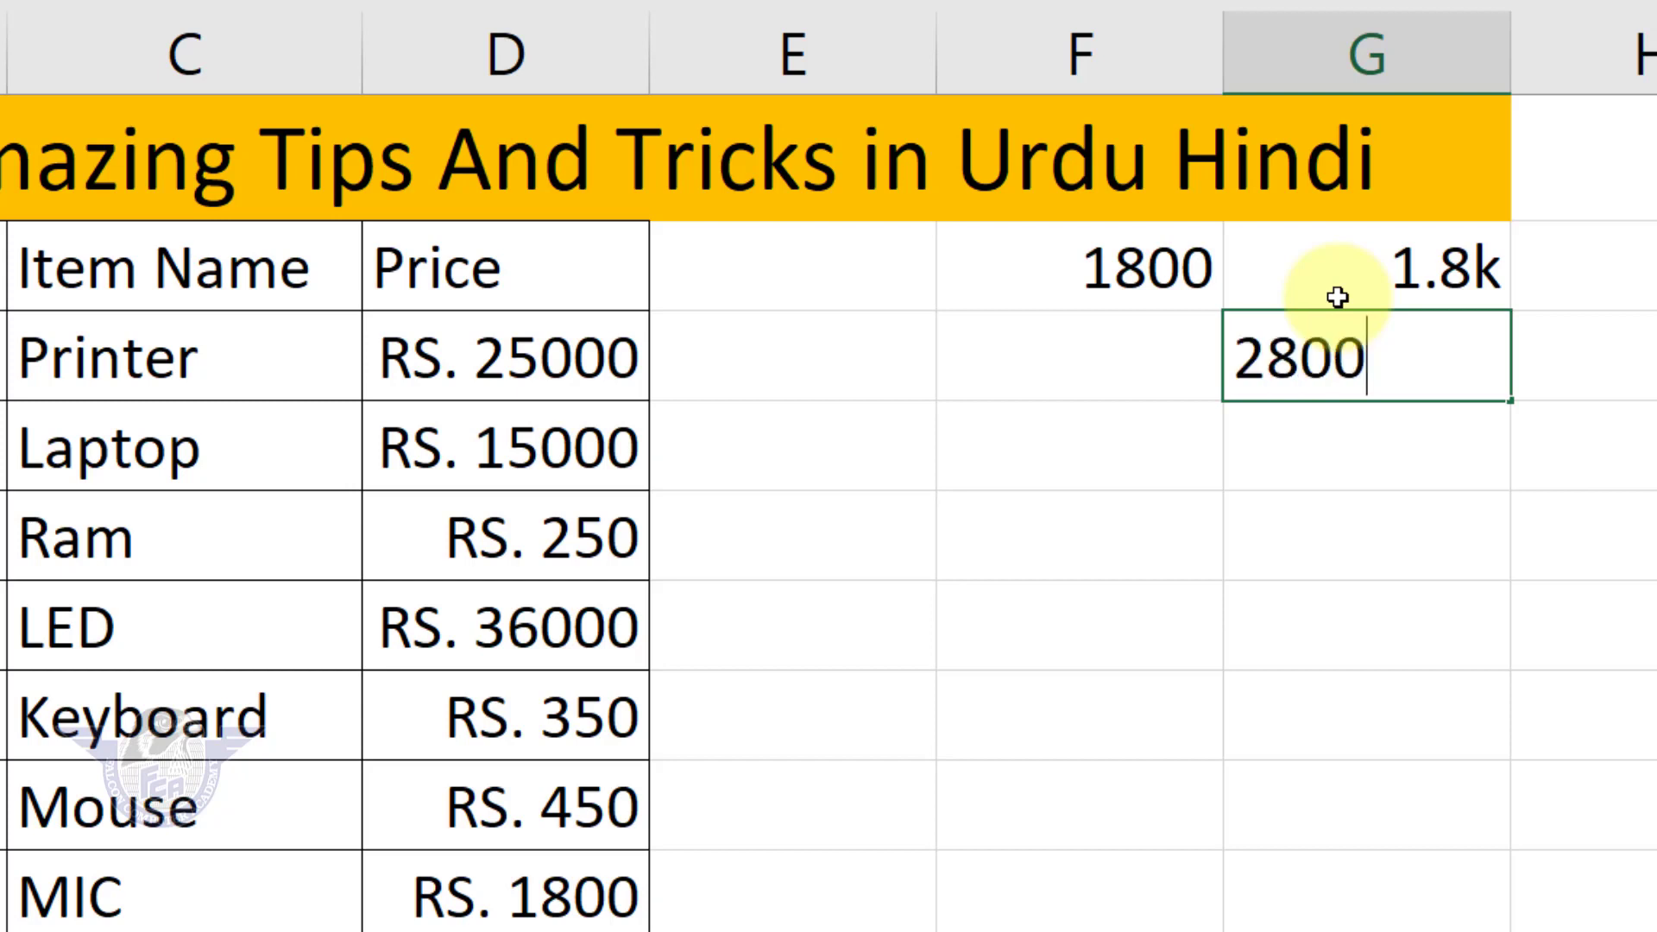
pyautogui.press('Return')
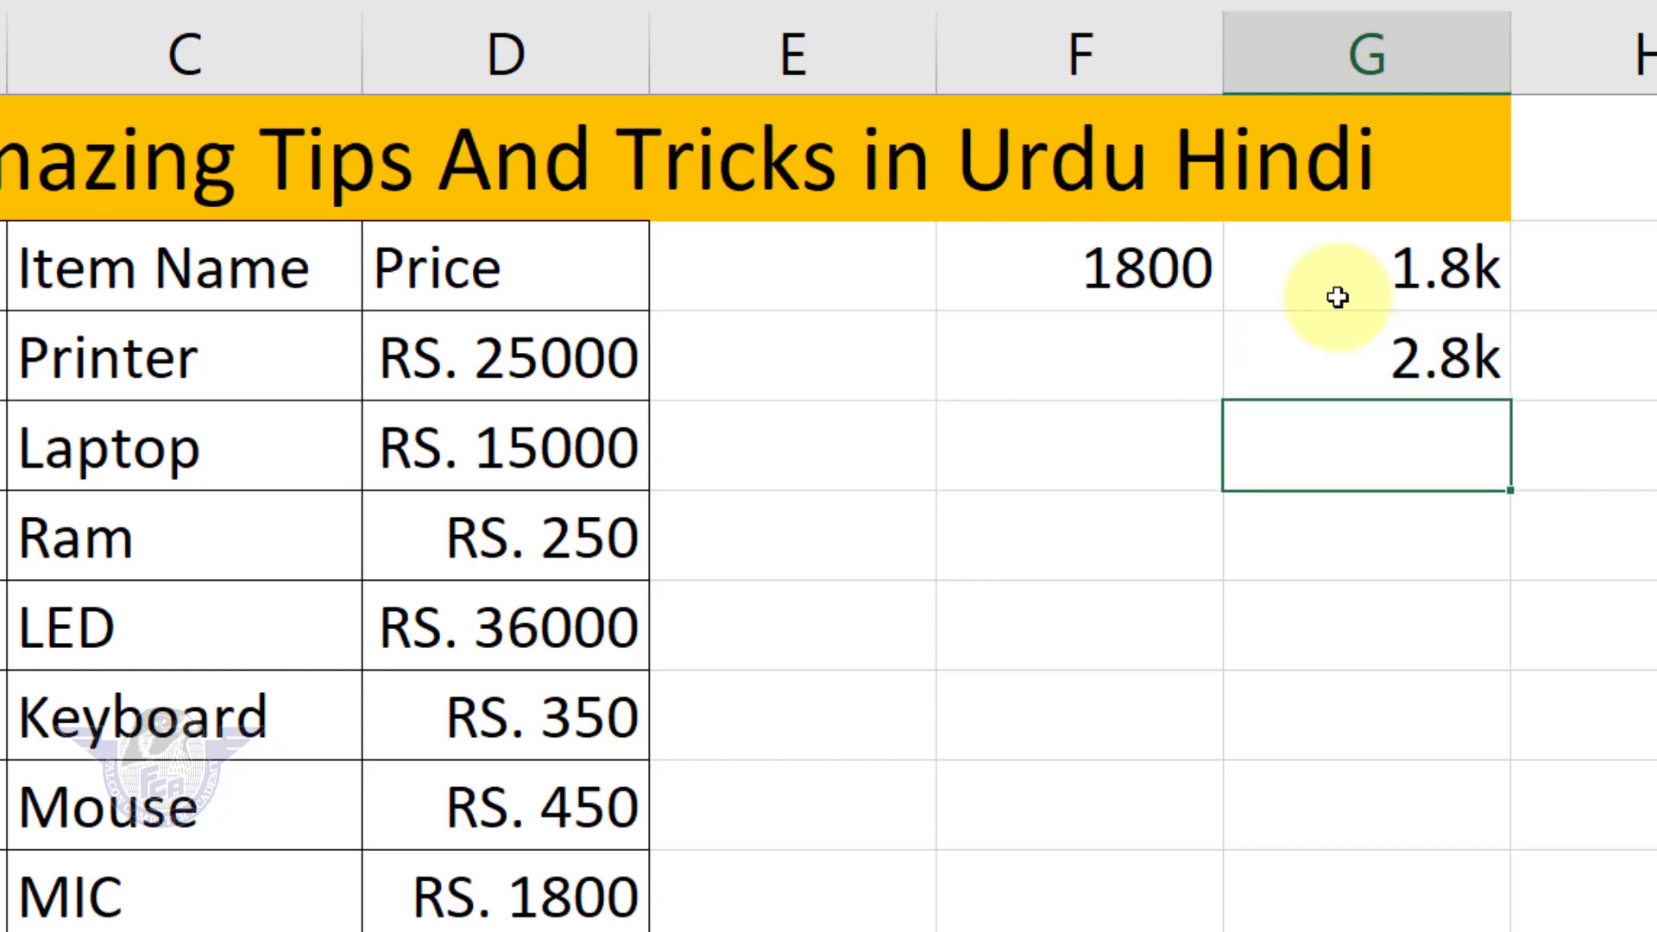
pyautogui.write('1000')
pyautogui.press('Return')
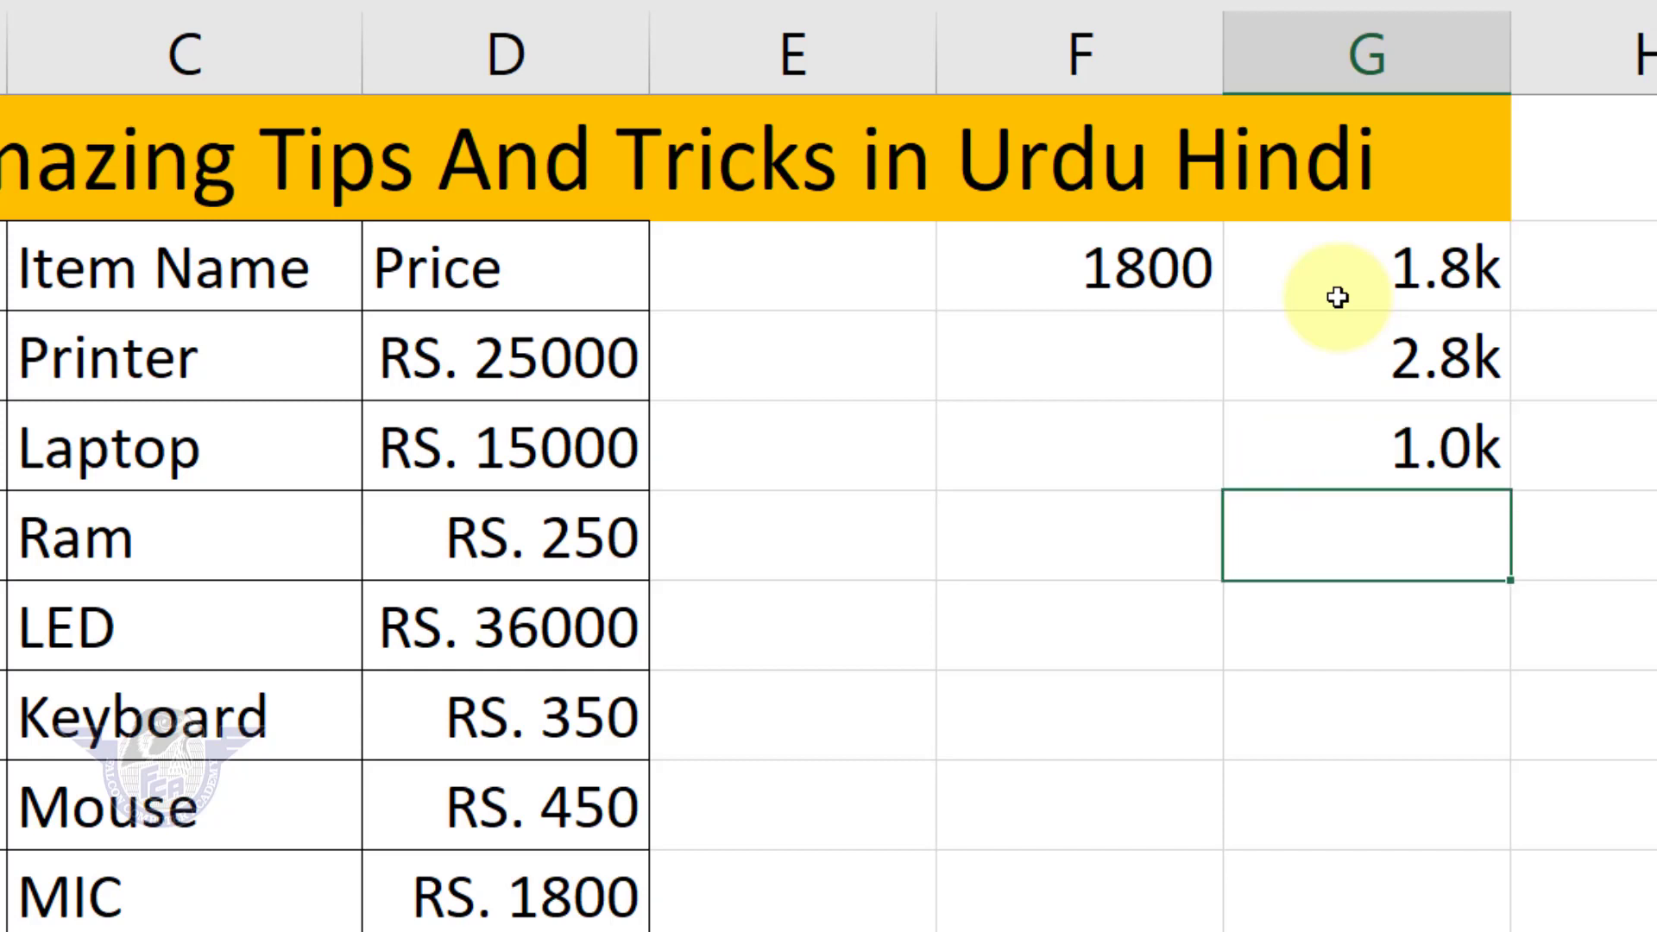
pyautogui.write('6500')
pyautogui.press('Return')
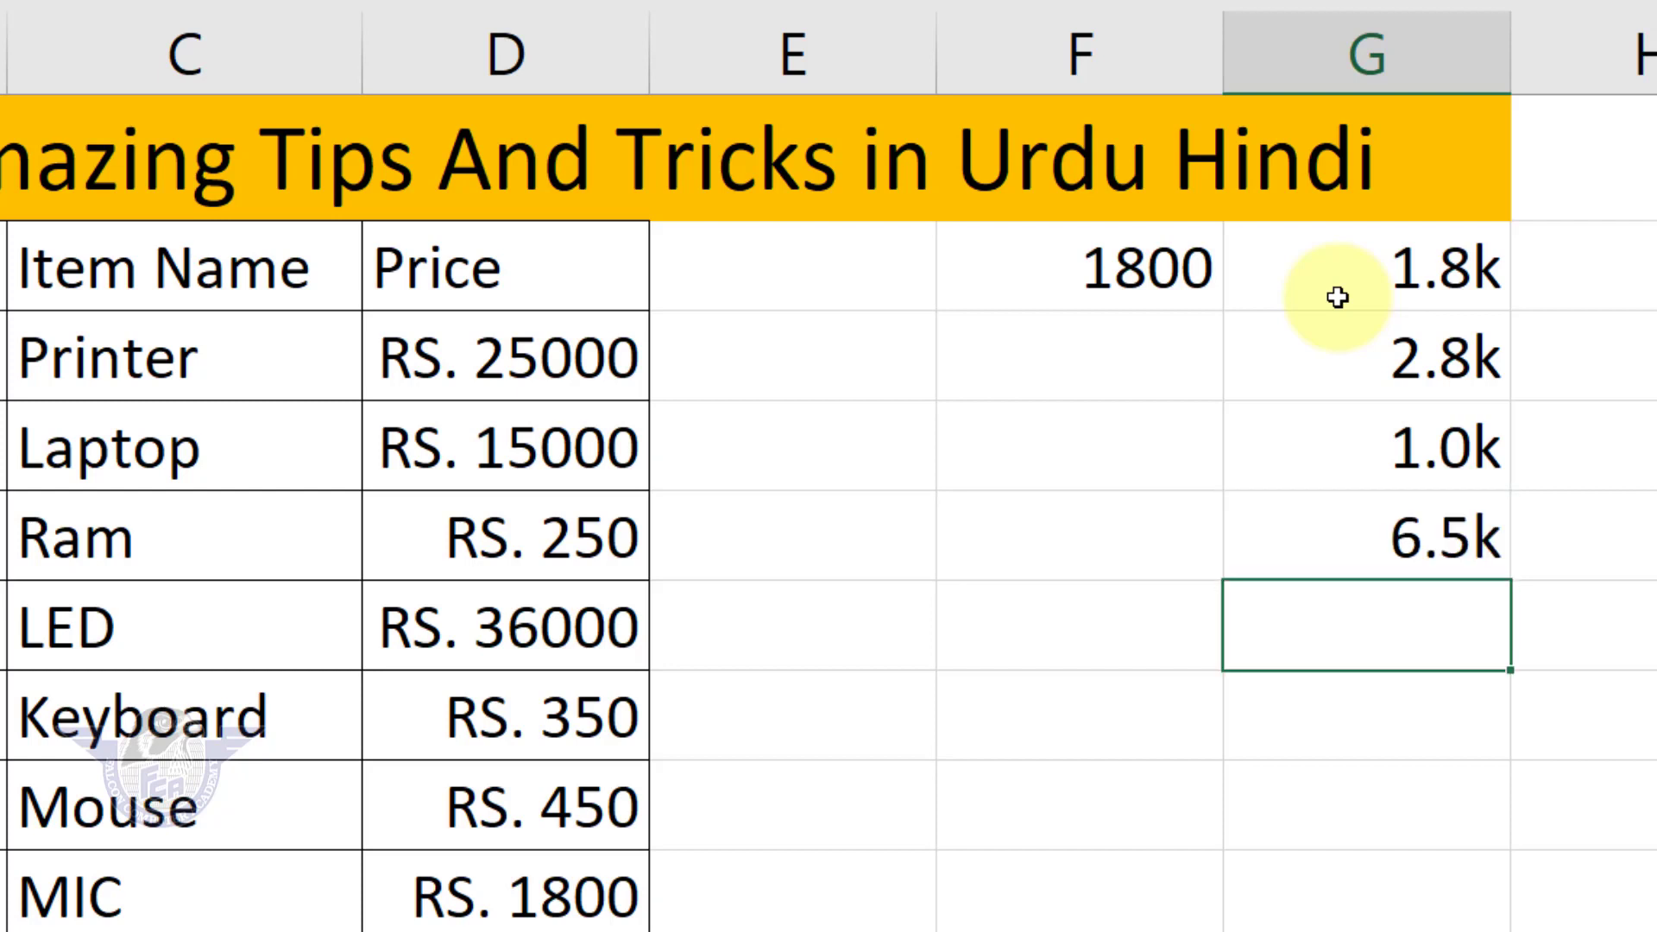
pyautogui.hotkey('alt', '=')
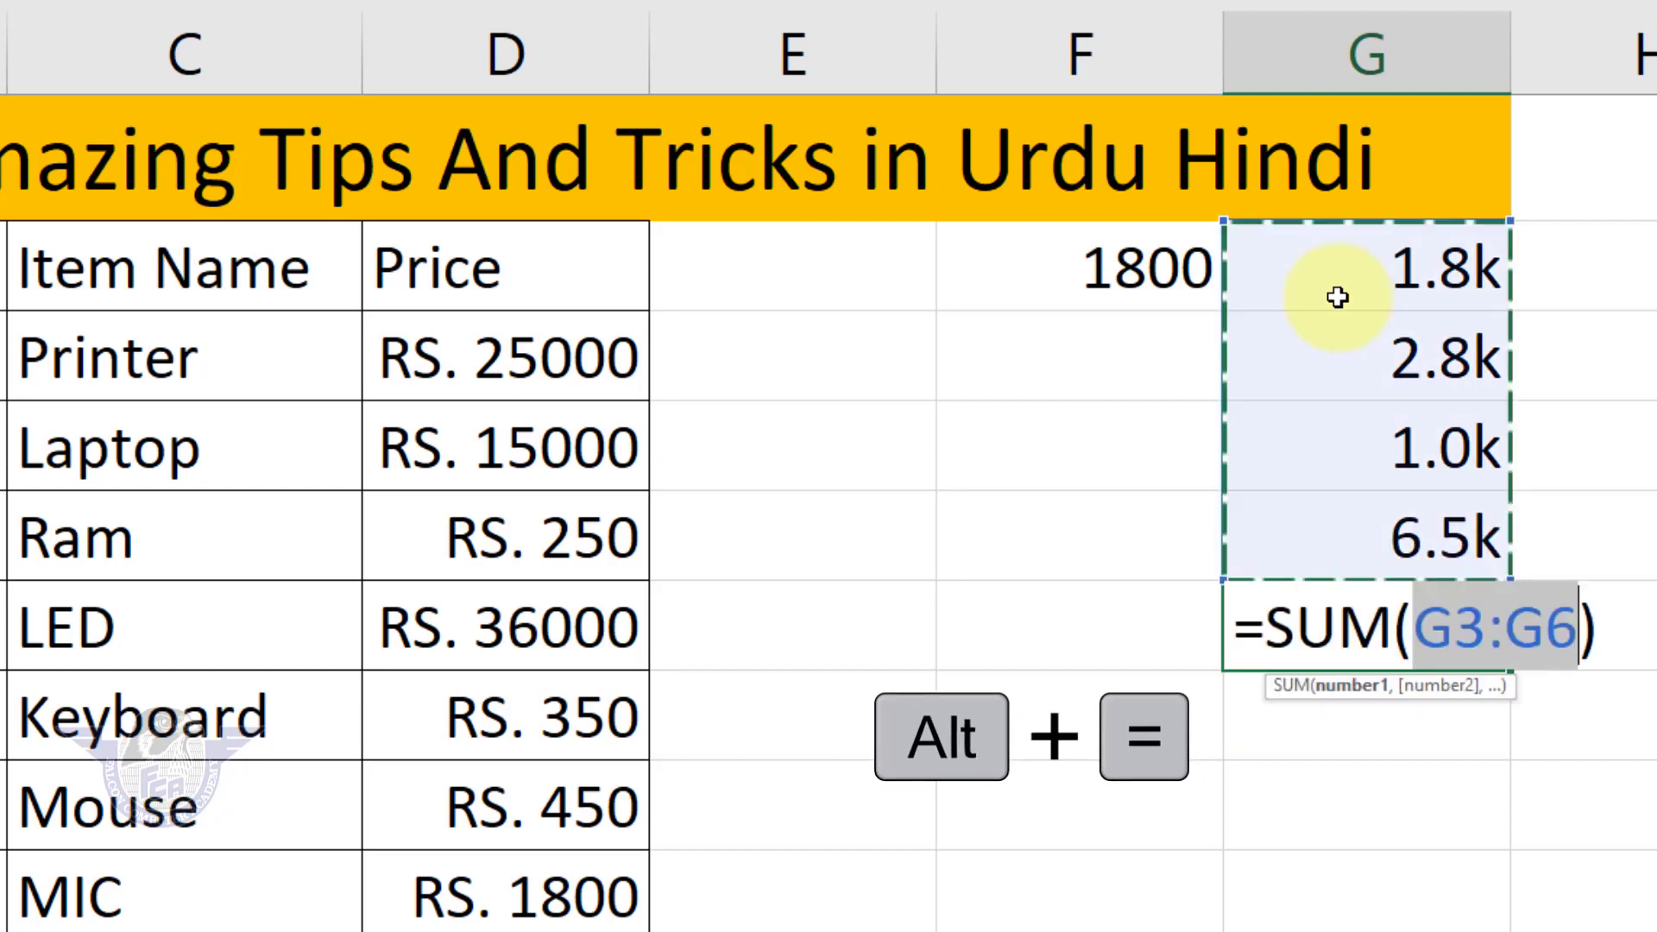
pyautogui.press('Return')
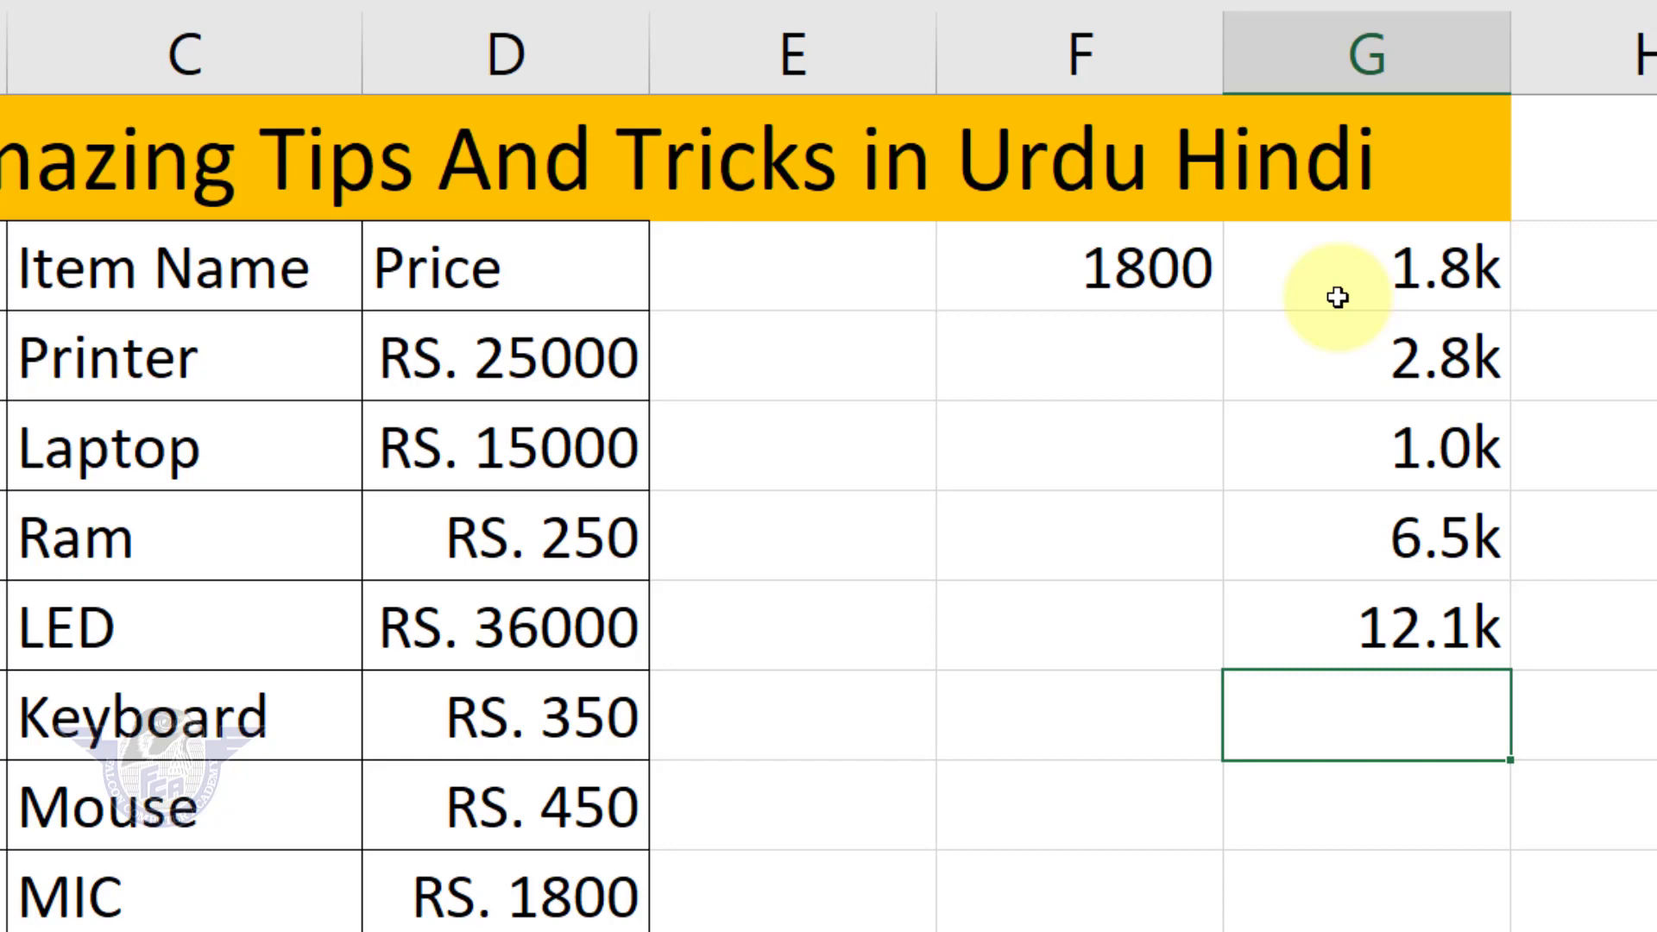
# Step: Enter the numbers 250, 15, 7, 58, 160 and 589 down column H in cells H3:H8
pyautogui.click(1633, 281)
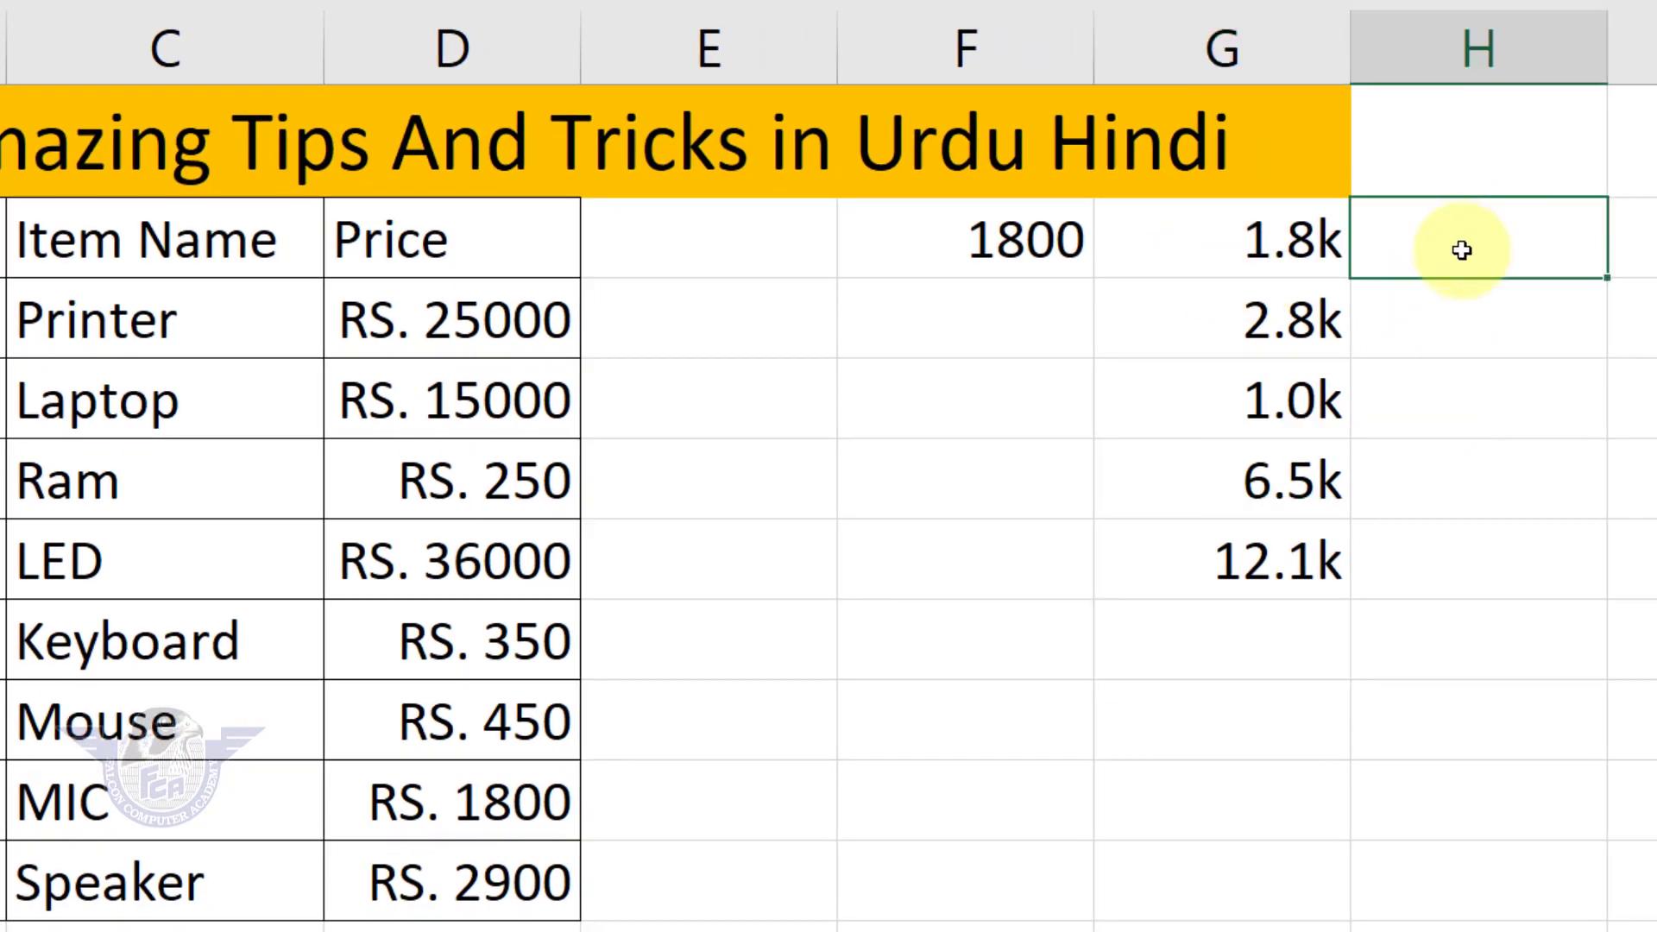
pyautogui.write('250')
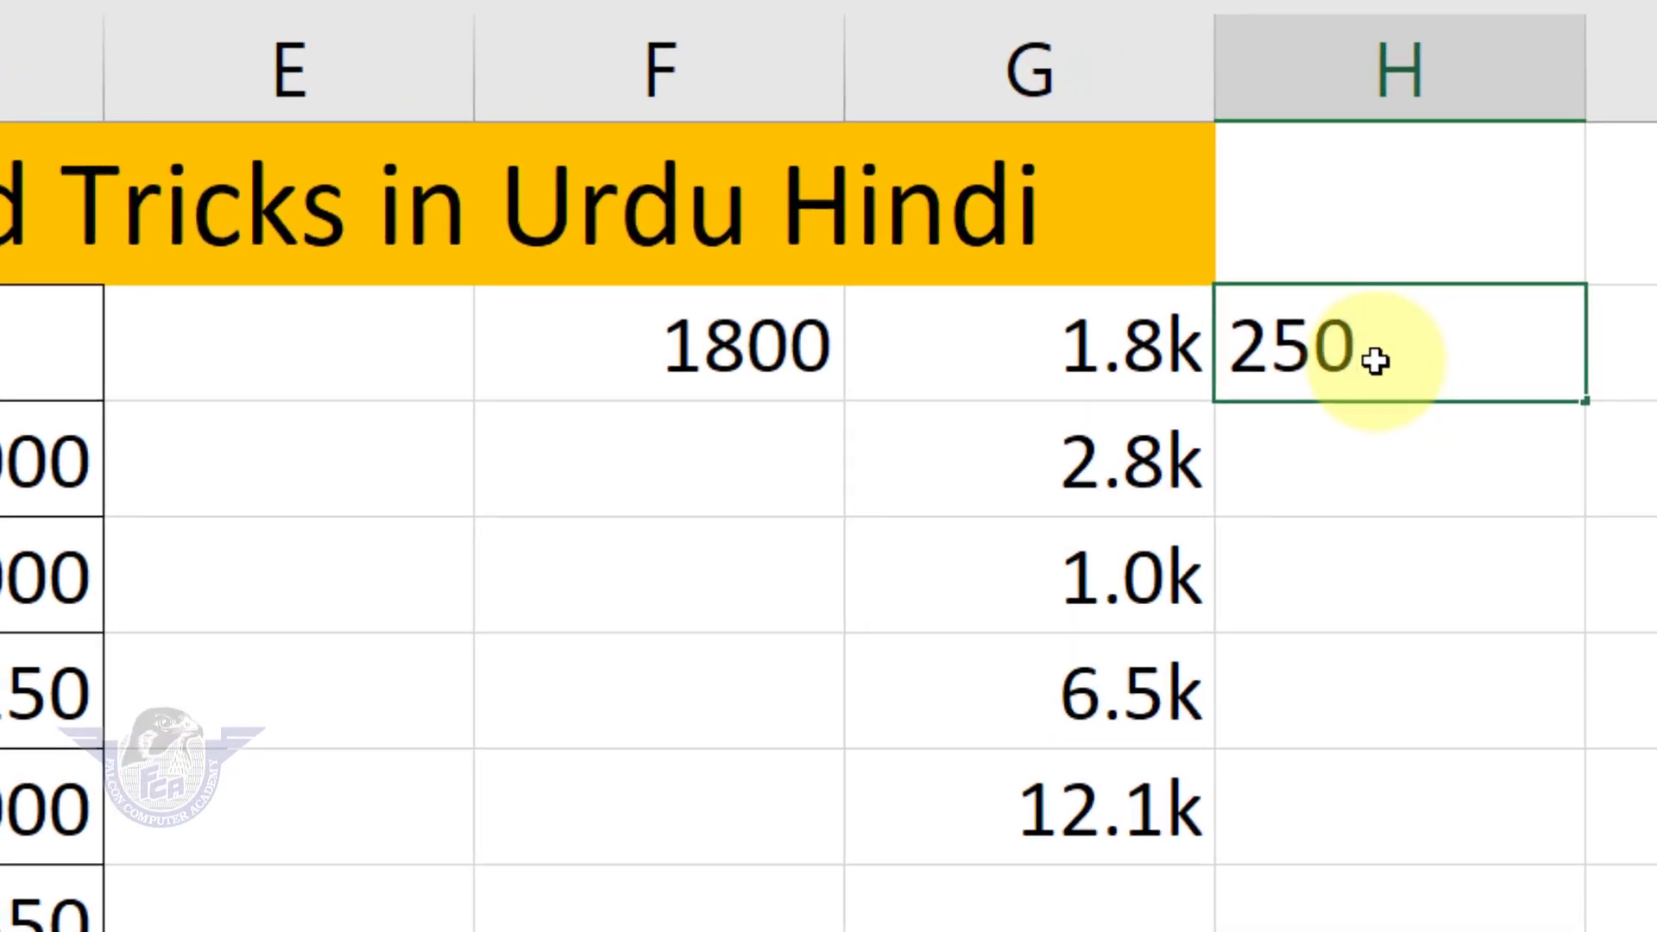
pyautogui.press('Return')
pyautogui.write('15')
pyautogui.press('Return')
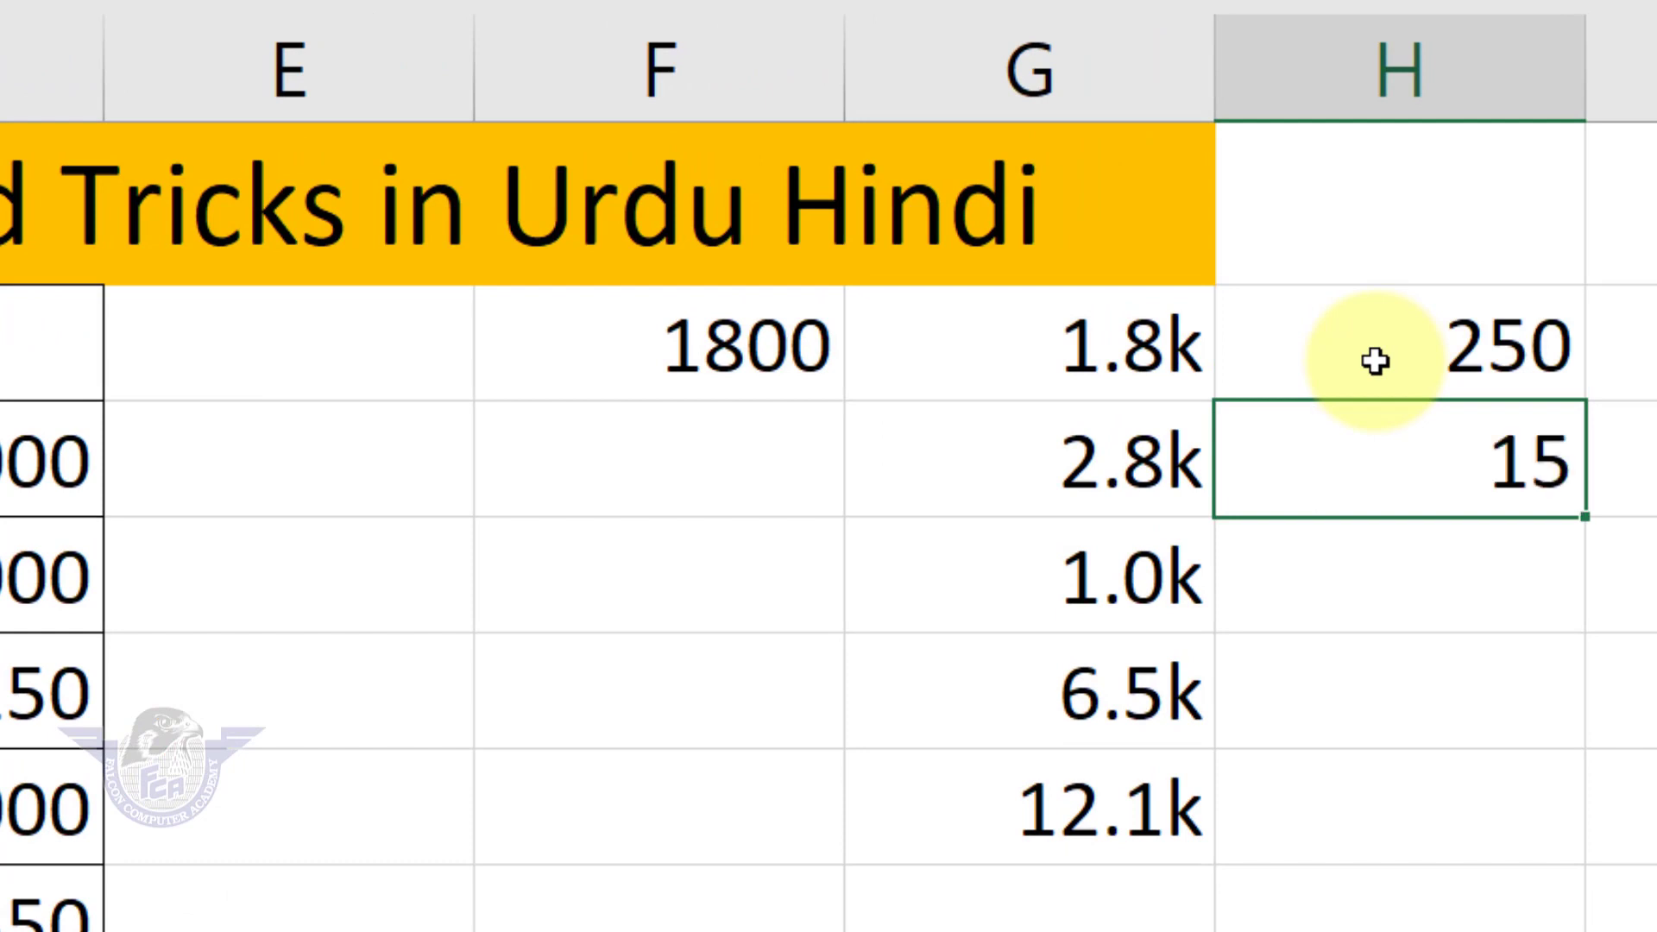
pyautogui.write('7')
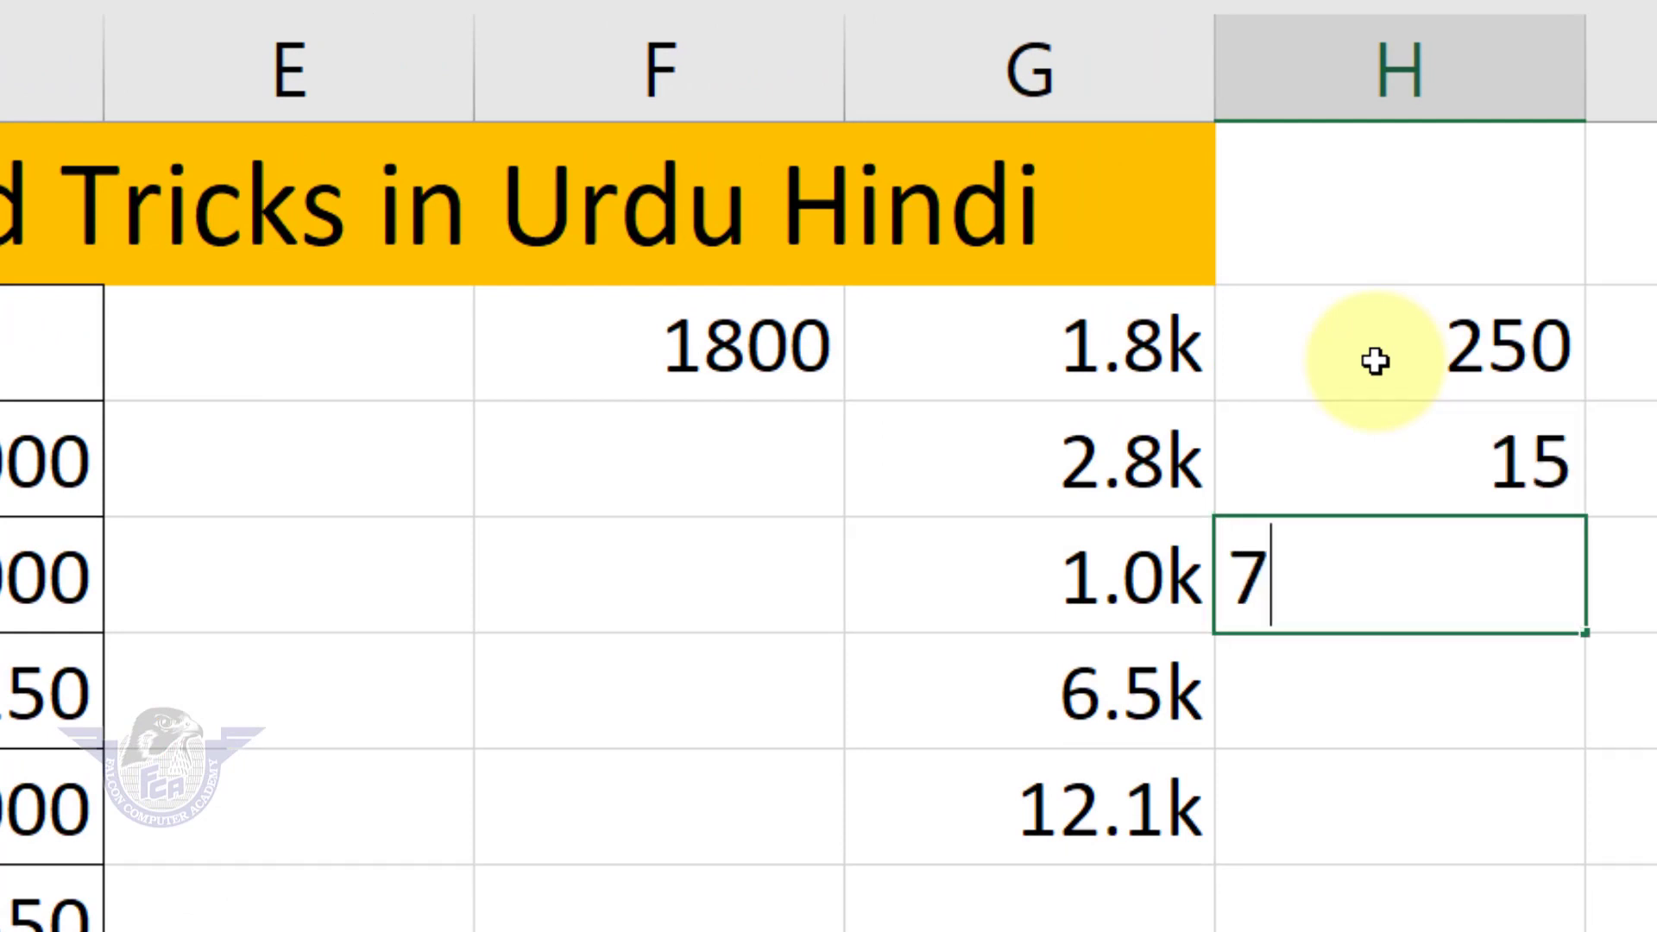
pyautogui.press('Return')
pyautogui.write('58')
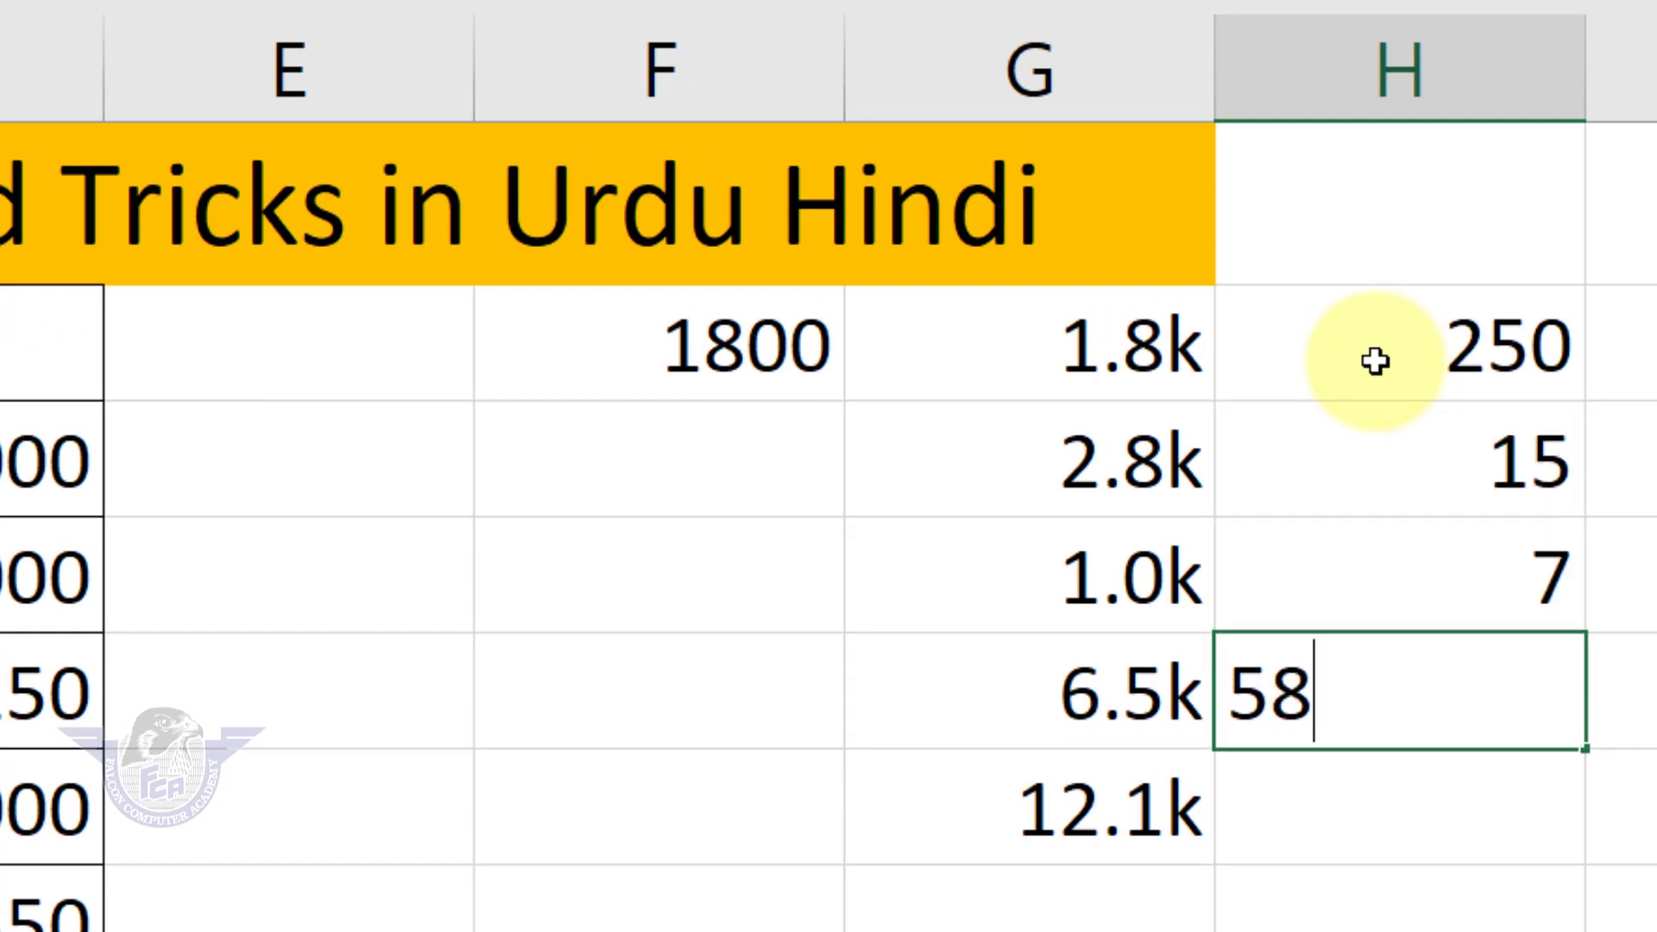
pyautogui.press('Return')
pyautogui.write('160')
pyautogui.hotkey('ctrl', 'Return')
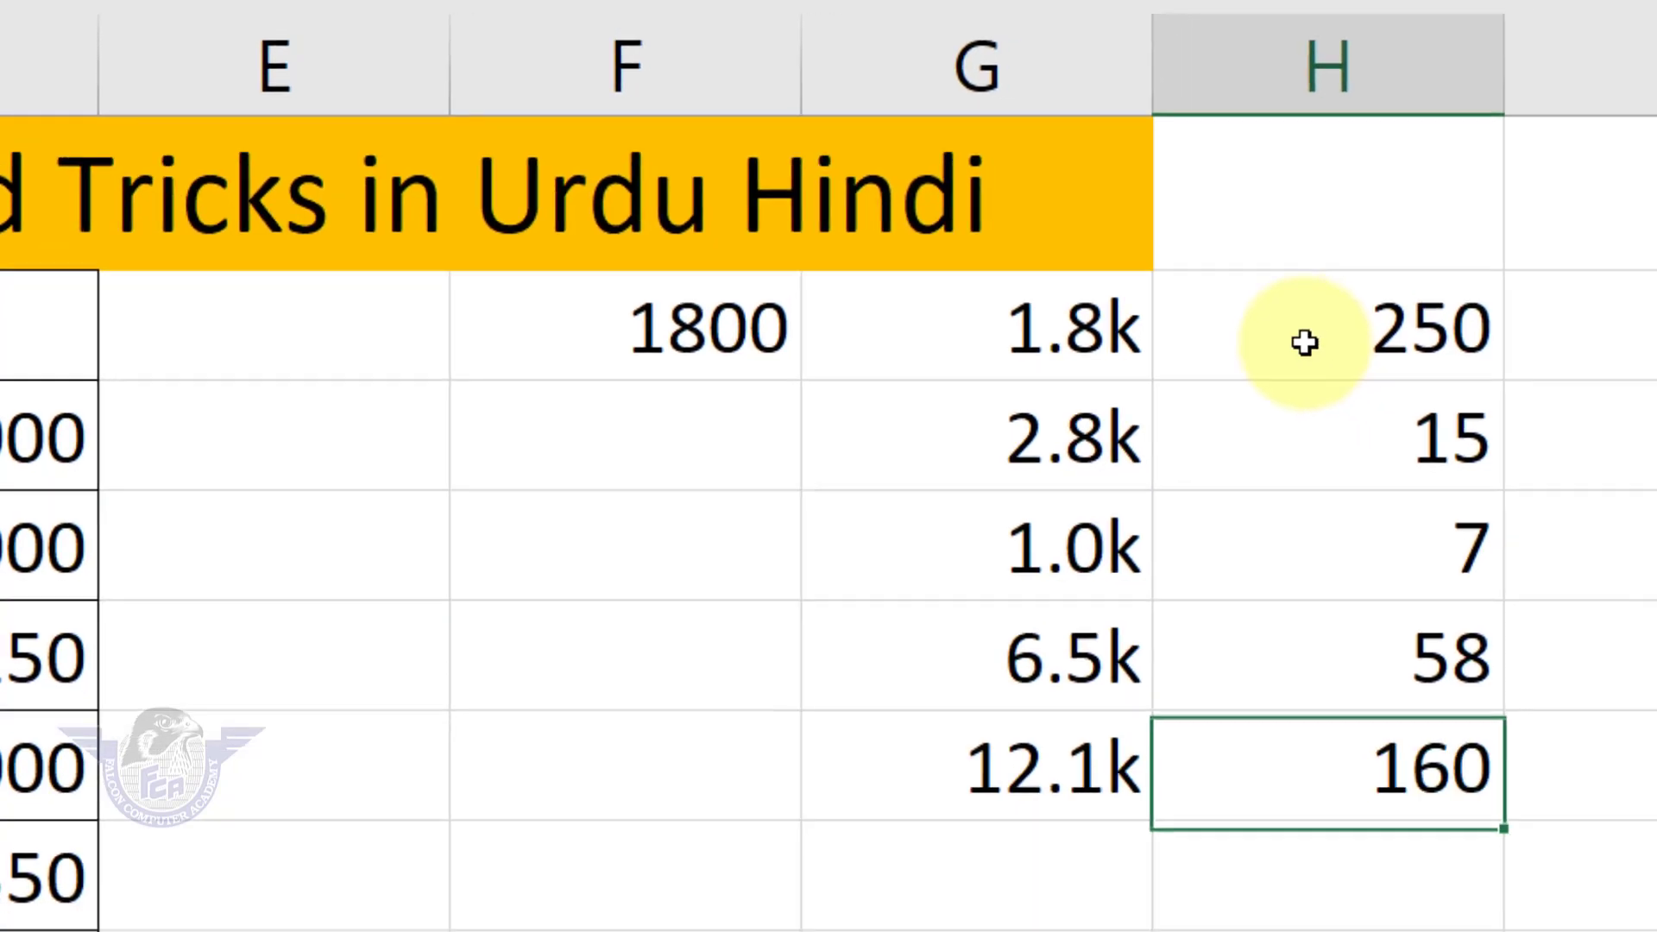
pyautogui.press('Return')
pyautogui.write('589')
pyautogui.hotkey('ctrl', 'Return')
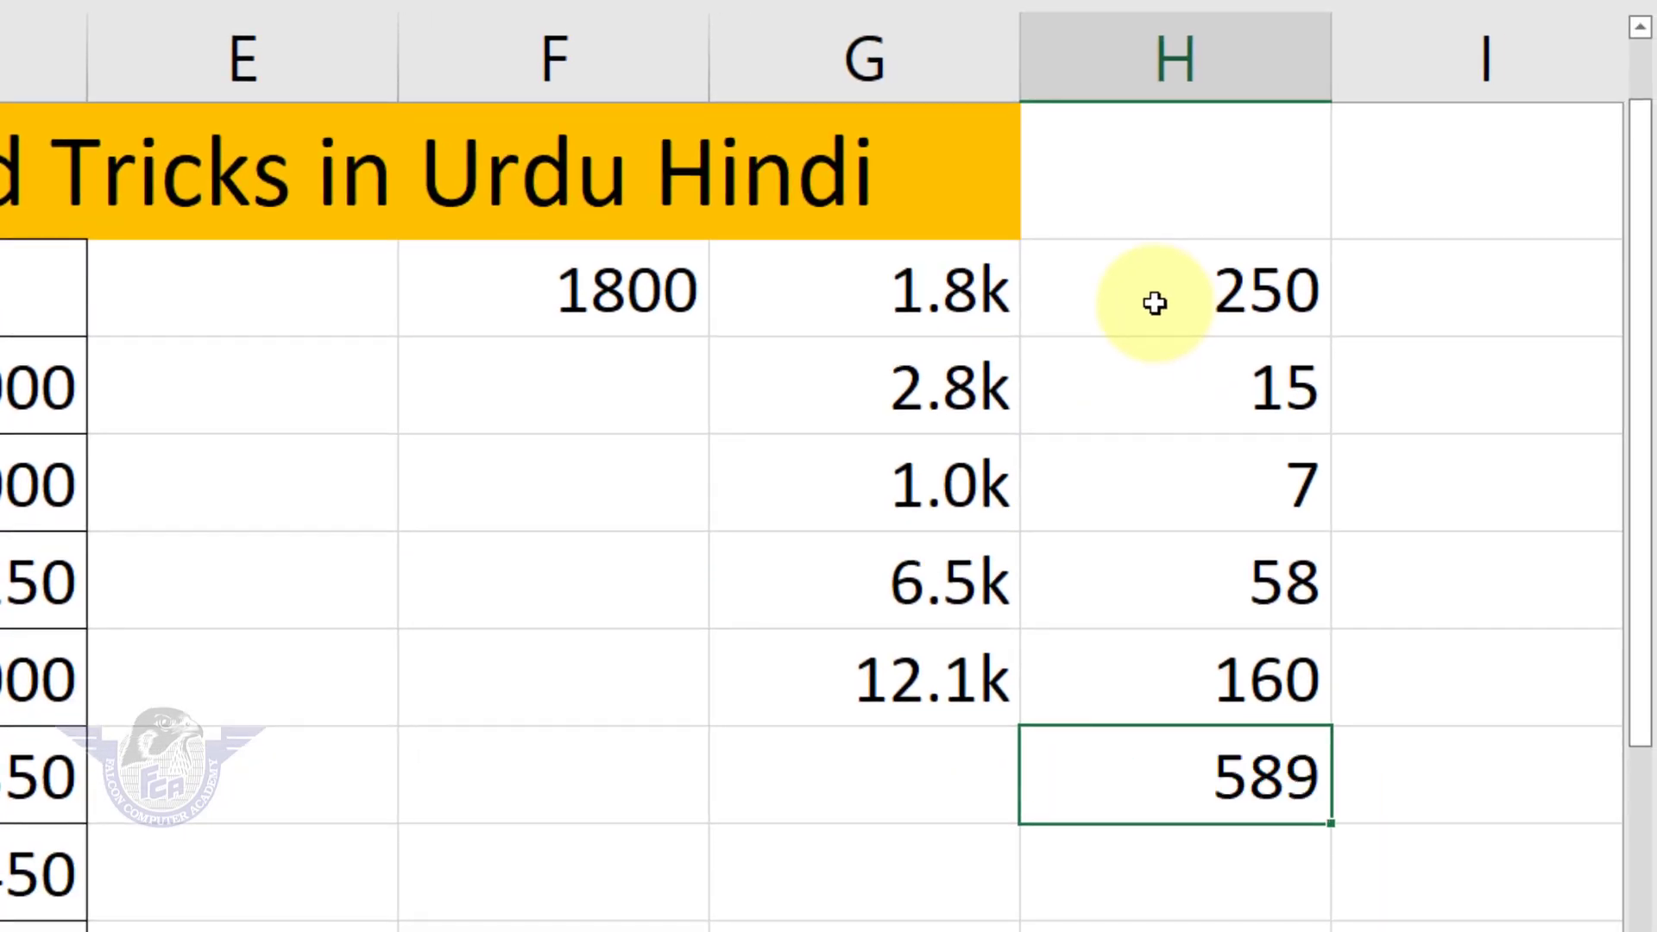
pyautogui.press('Return')
pyautogui.press('Up')
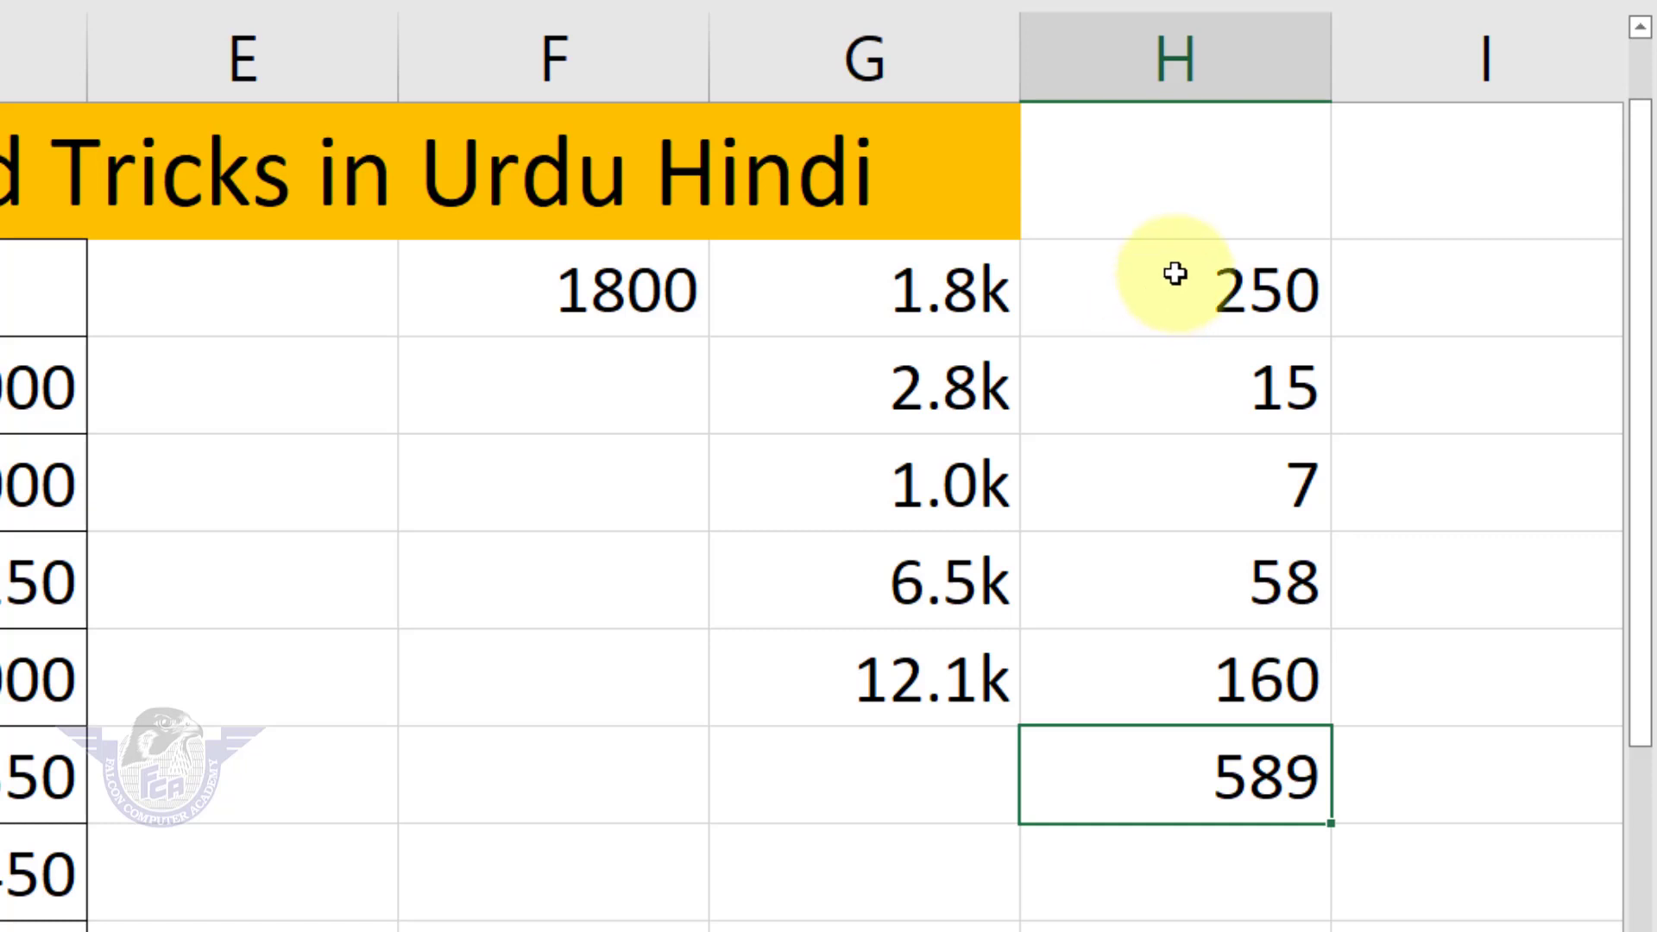
# Step: Apply the custom number format 00000 to cells H3:H8 to pad the numbers with leading zeros
pyautogui.moveTo(1173, 270); pyautogui.dragTo(1176, 777)
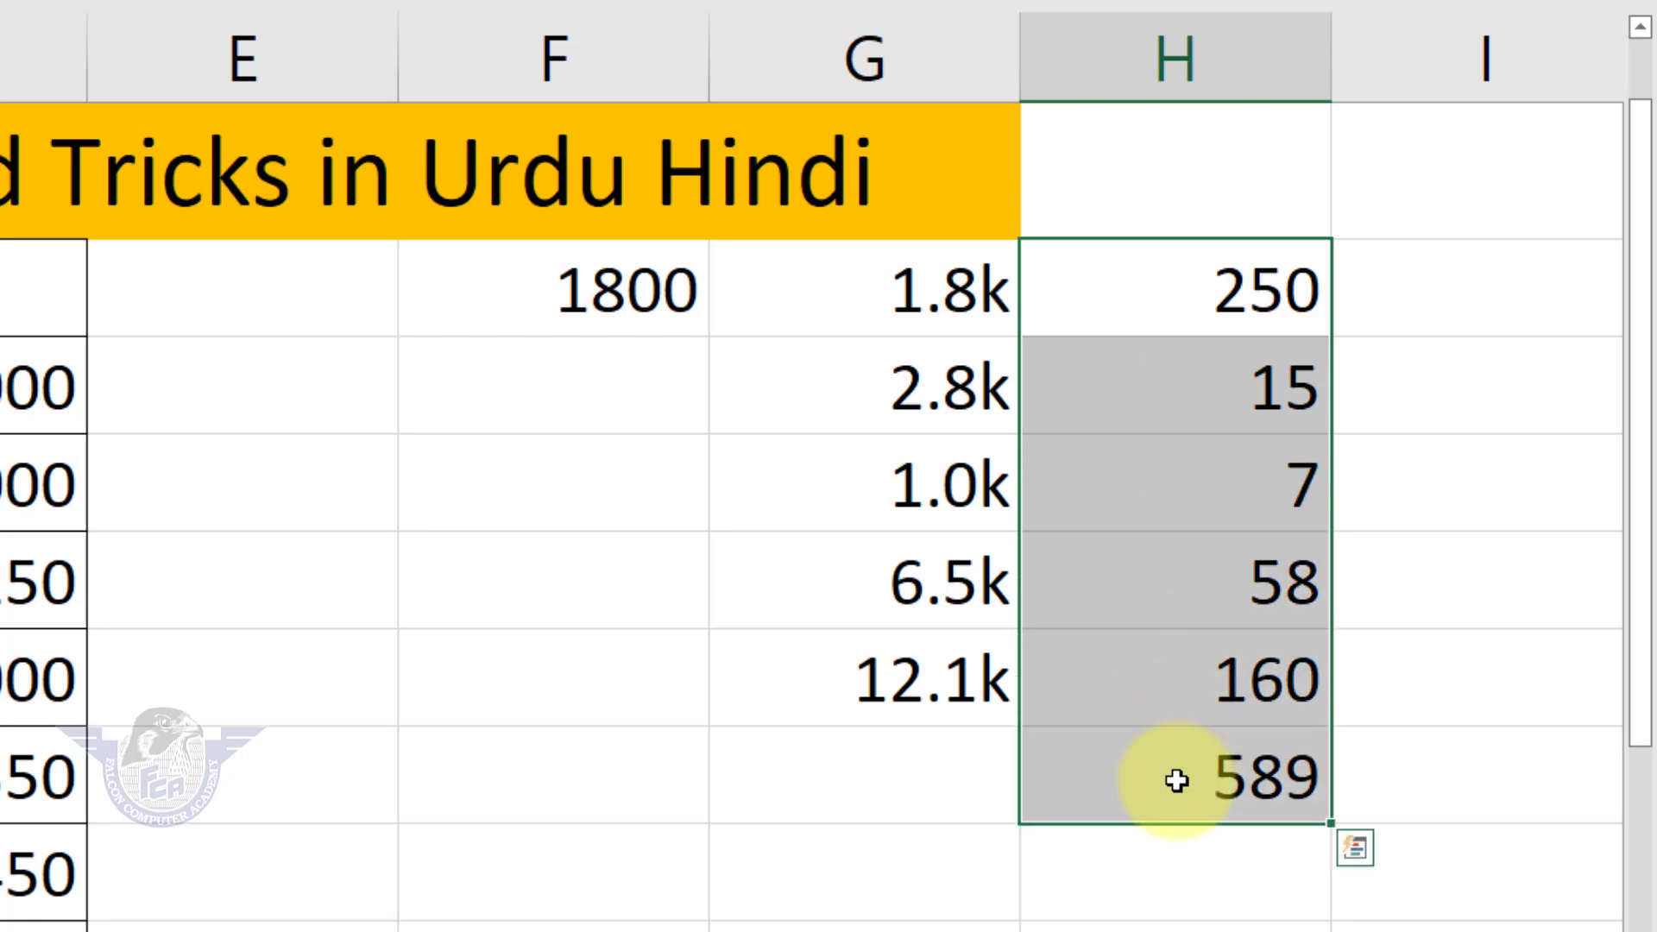
pyautogui.rightClick(1157, 396)
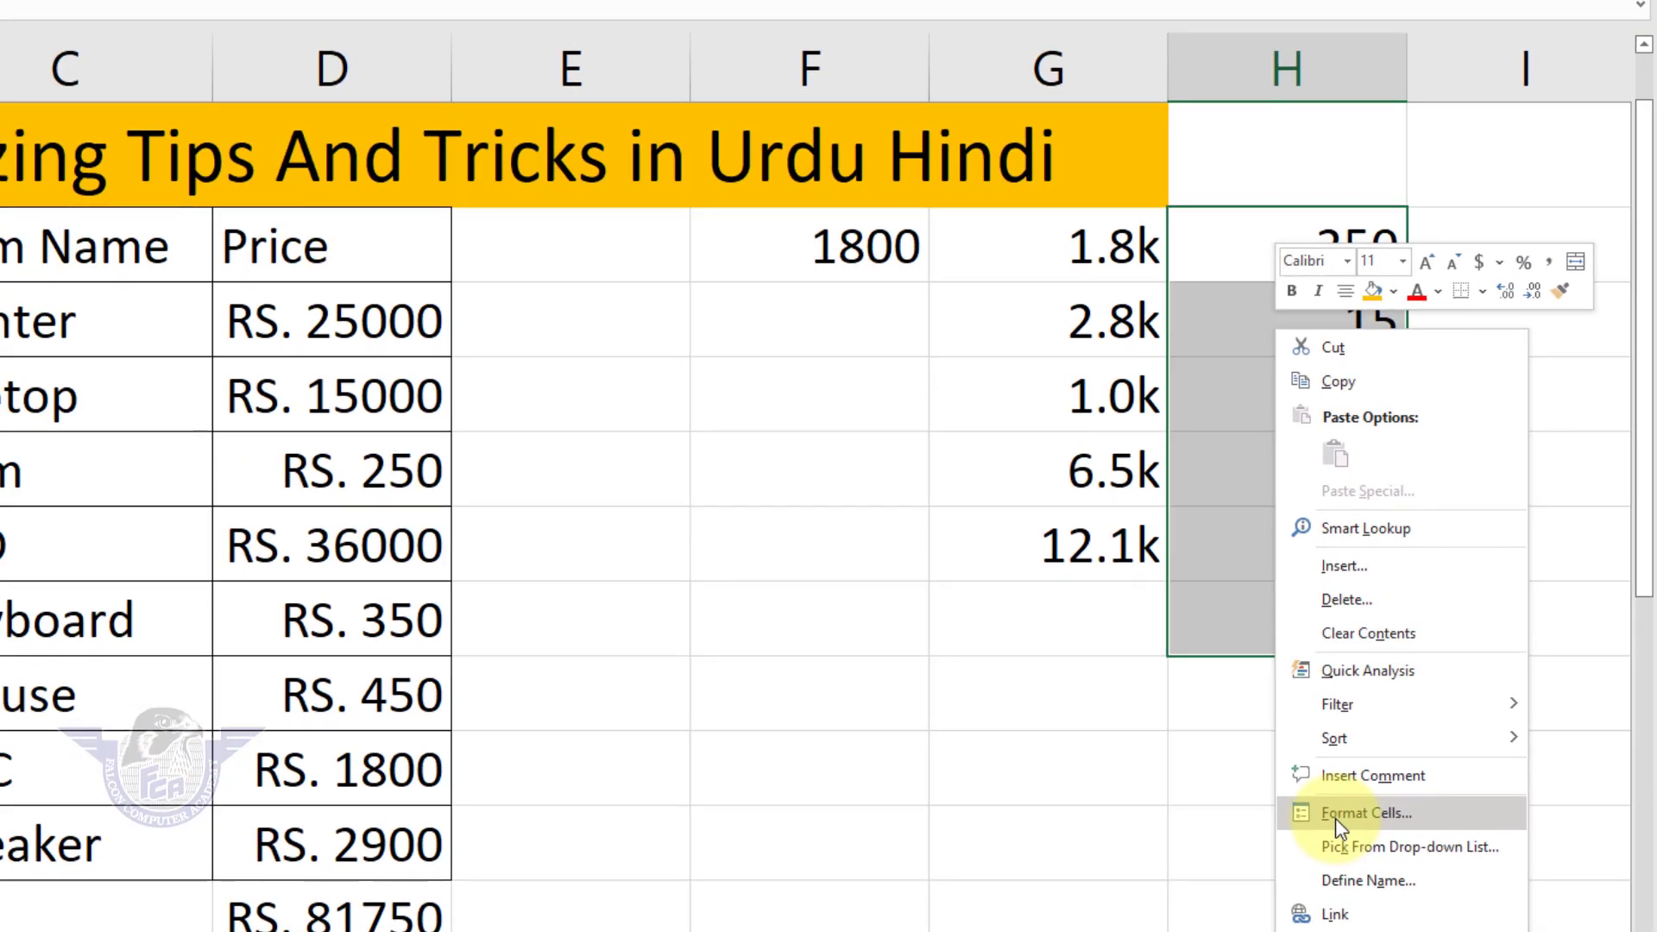
pyautogui.click(1334, 818)
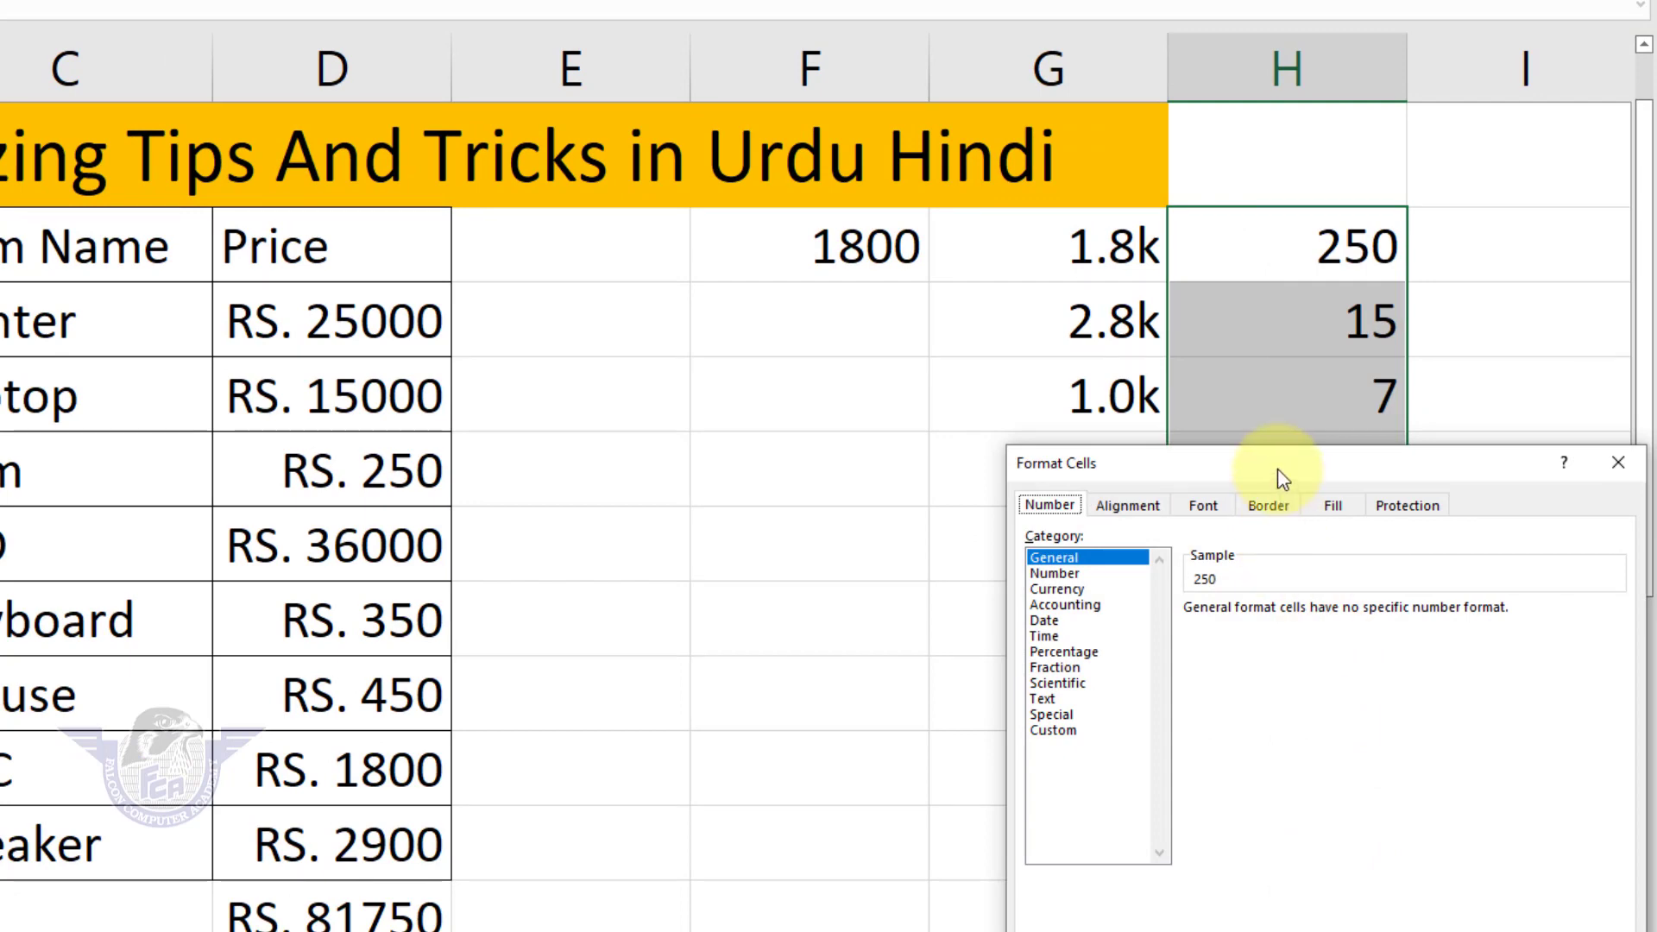
pyautogui.moveTo(1282, 479); pyautogui.dragTo(576, 237)
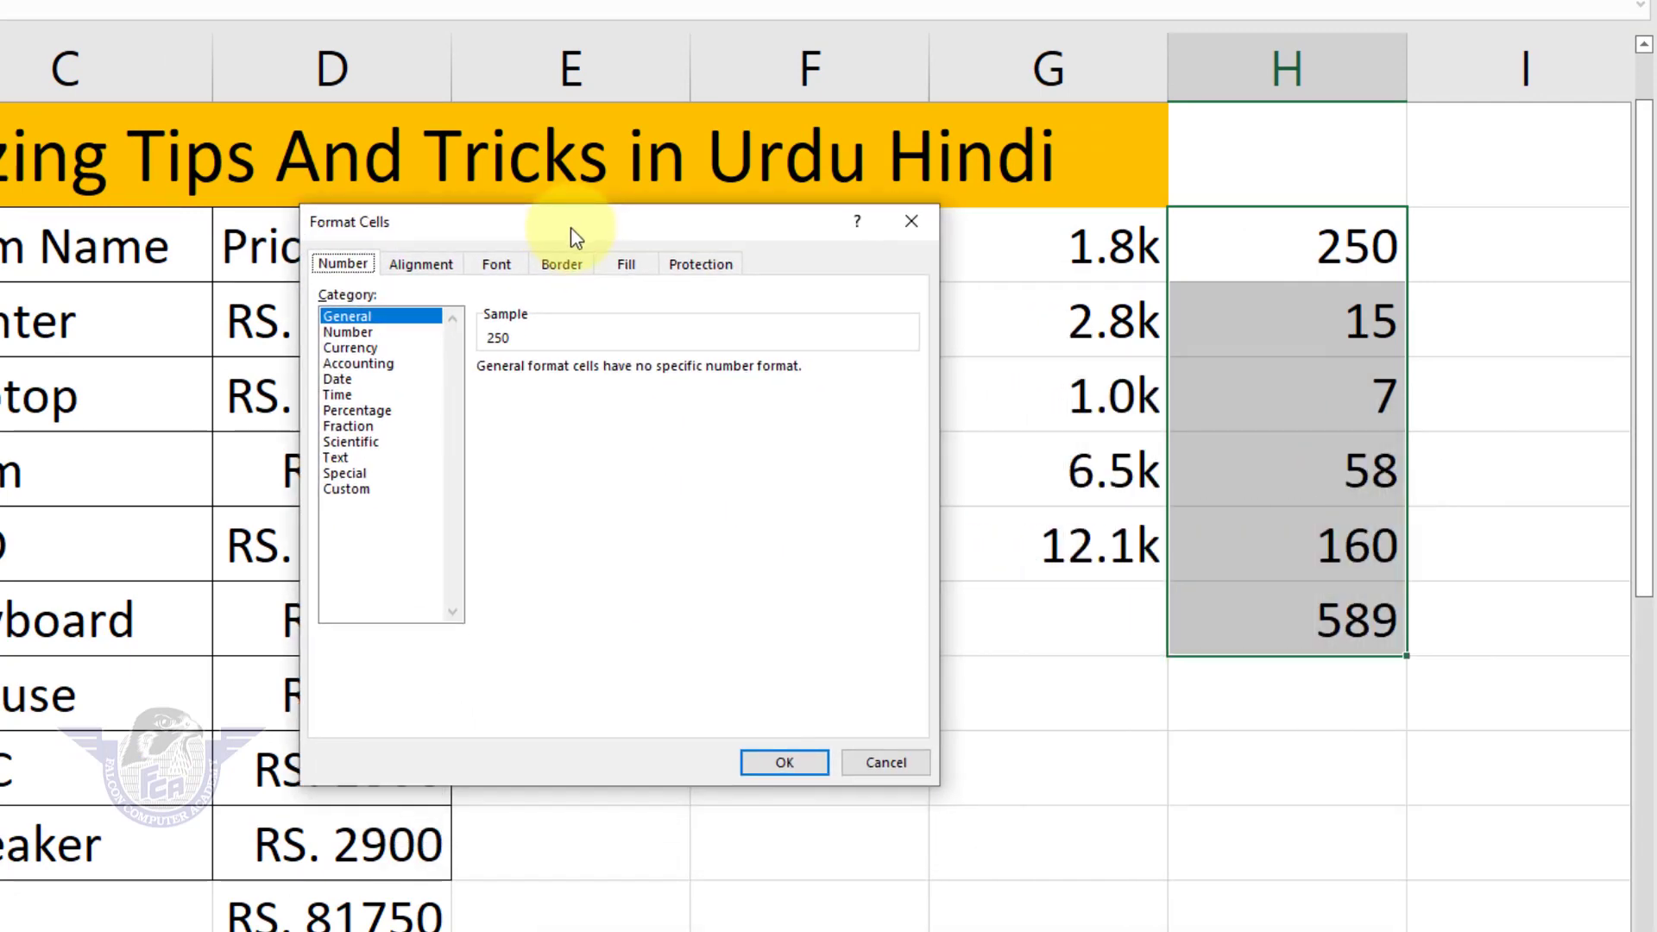
pyautogui.click(346, 488)
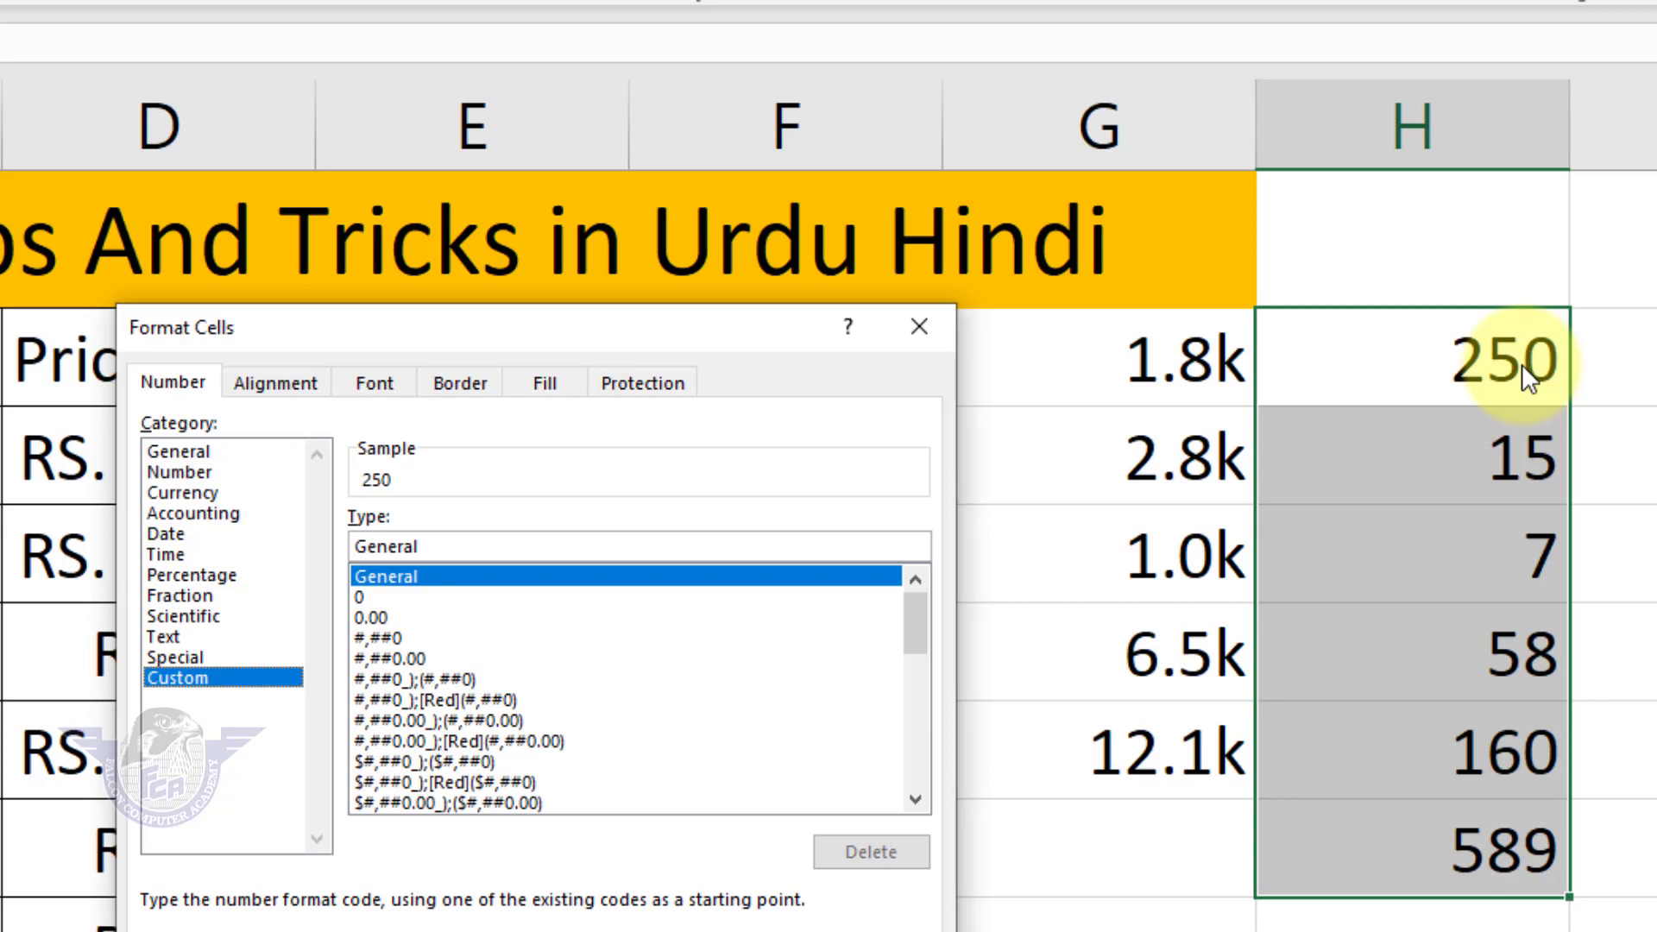
pyautogui.click(457, 545)
pyautogui.press('BackSpace')
pyautogui.press('BackSpace')
pyautogui.press('BackSpace')
pyautogui.press('BackSpace')
pyautogui.press('BackSpace')
pyautogui.press('BackSpace')
pyautogui.press('BackSpace')
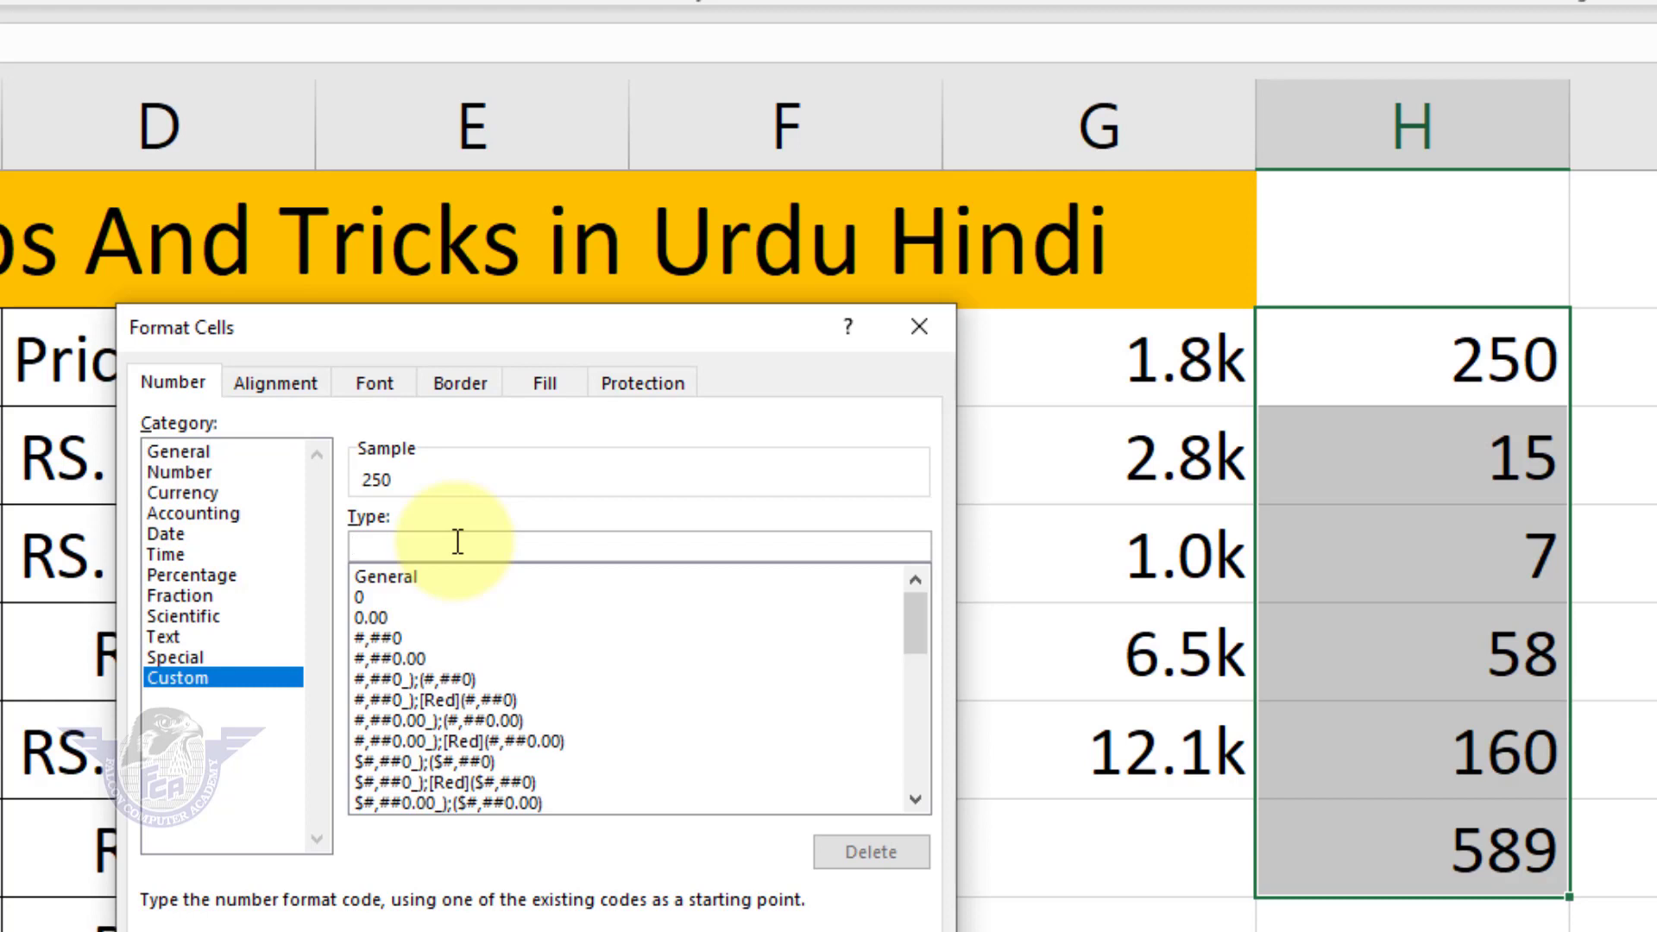
pyautogui.write('00000')
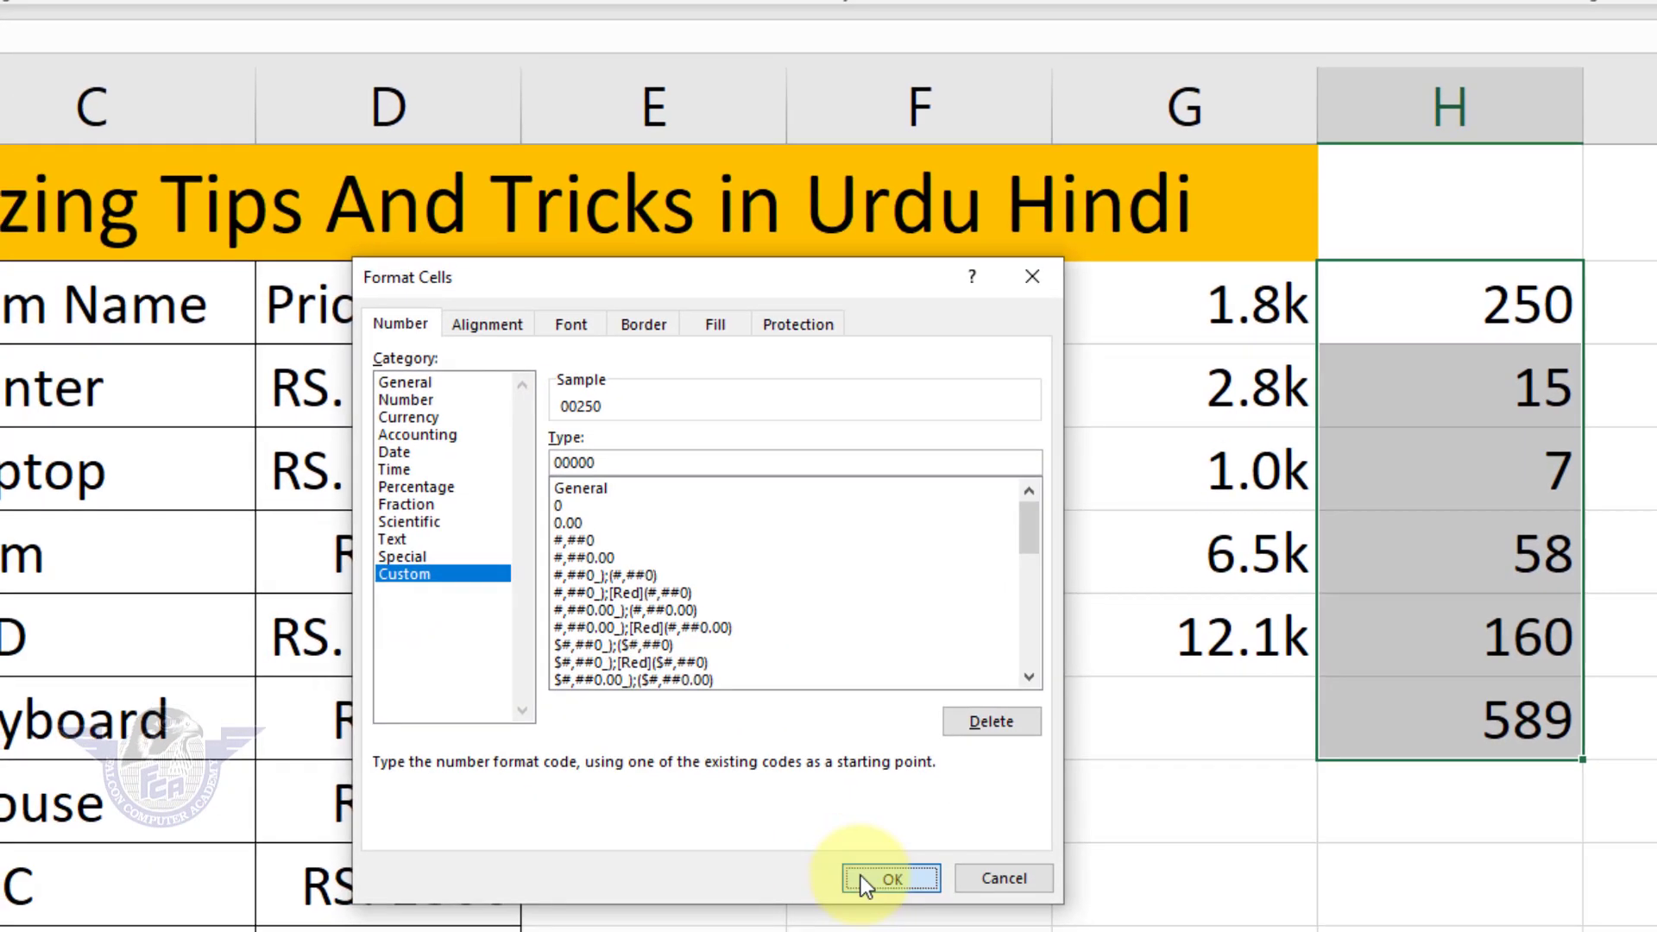
pyautogui.click(863, 876)
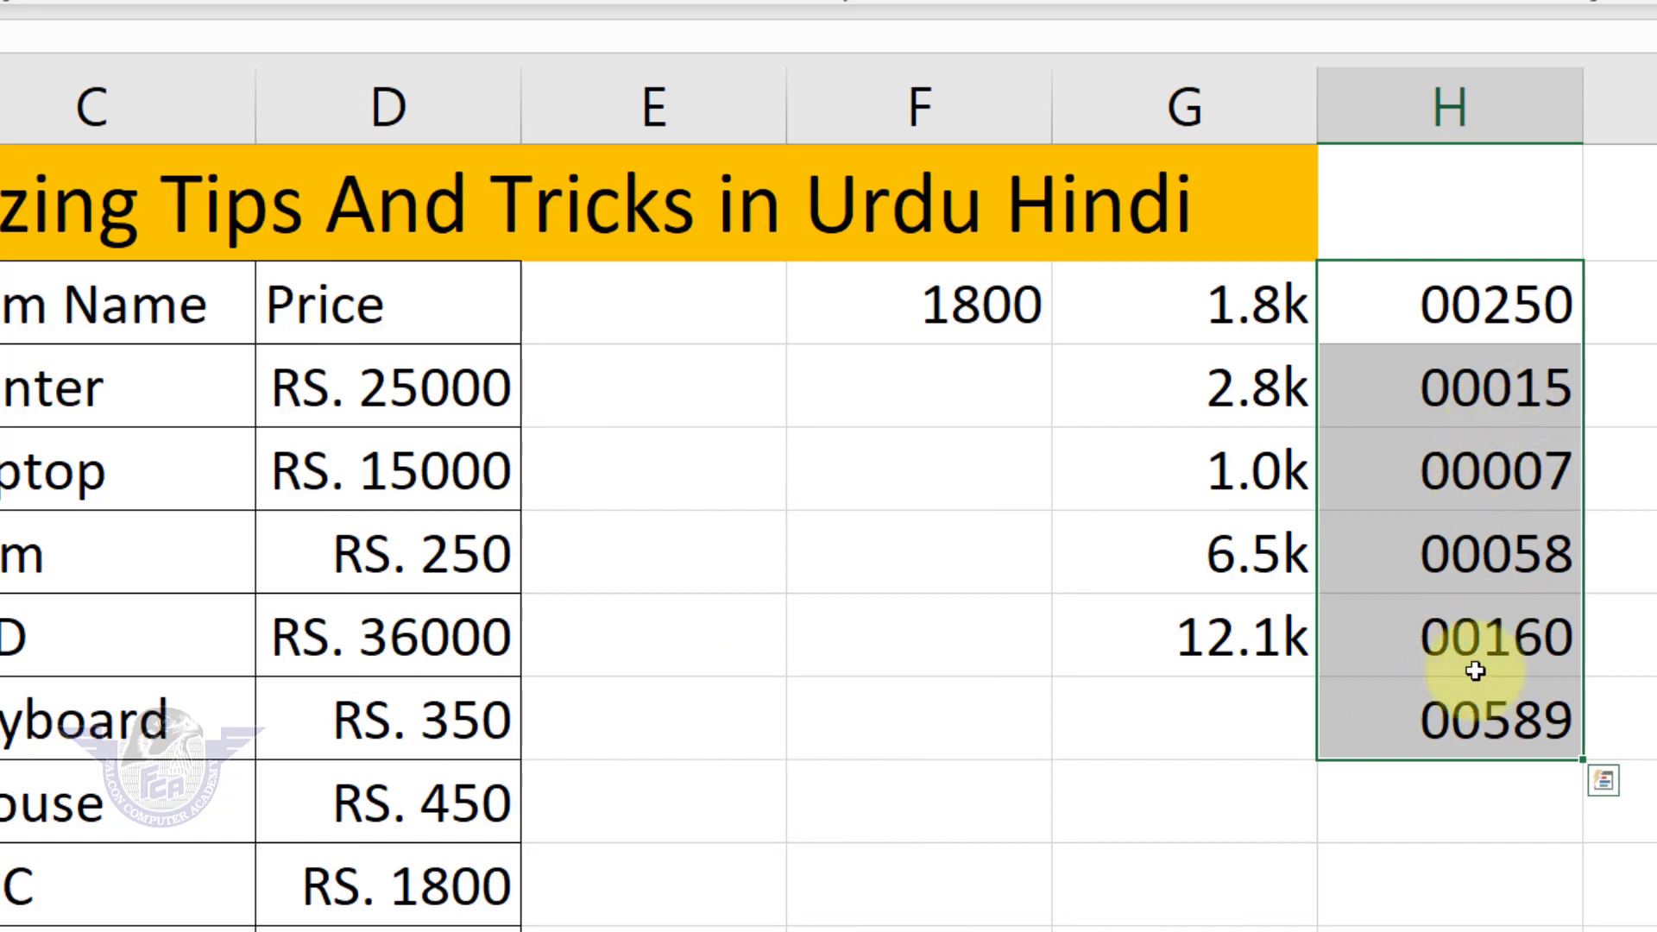
pyautogui.click(1474, 542)
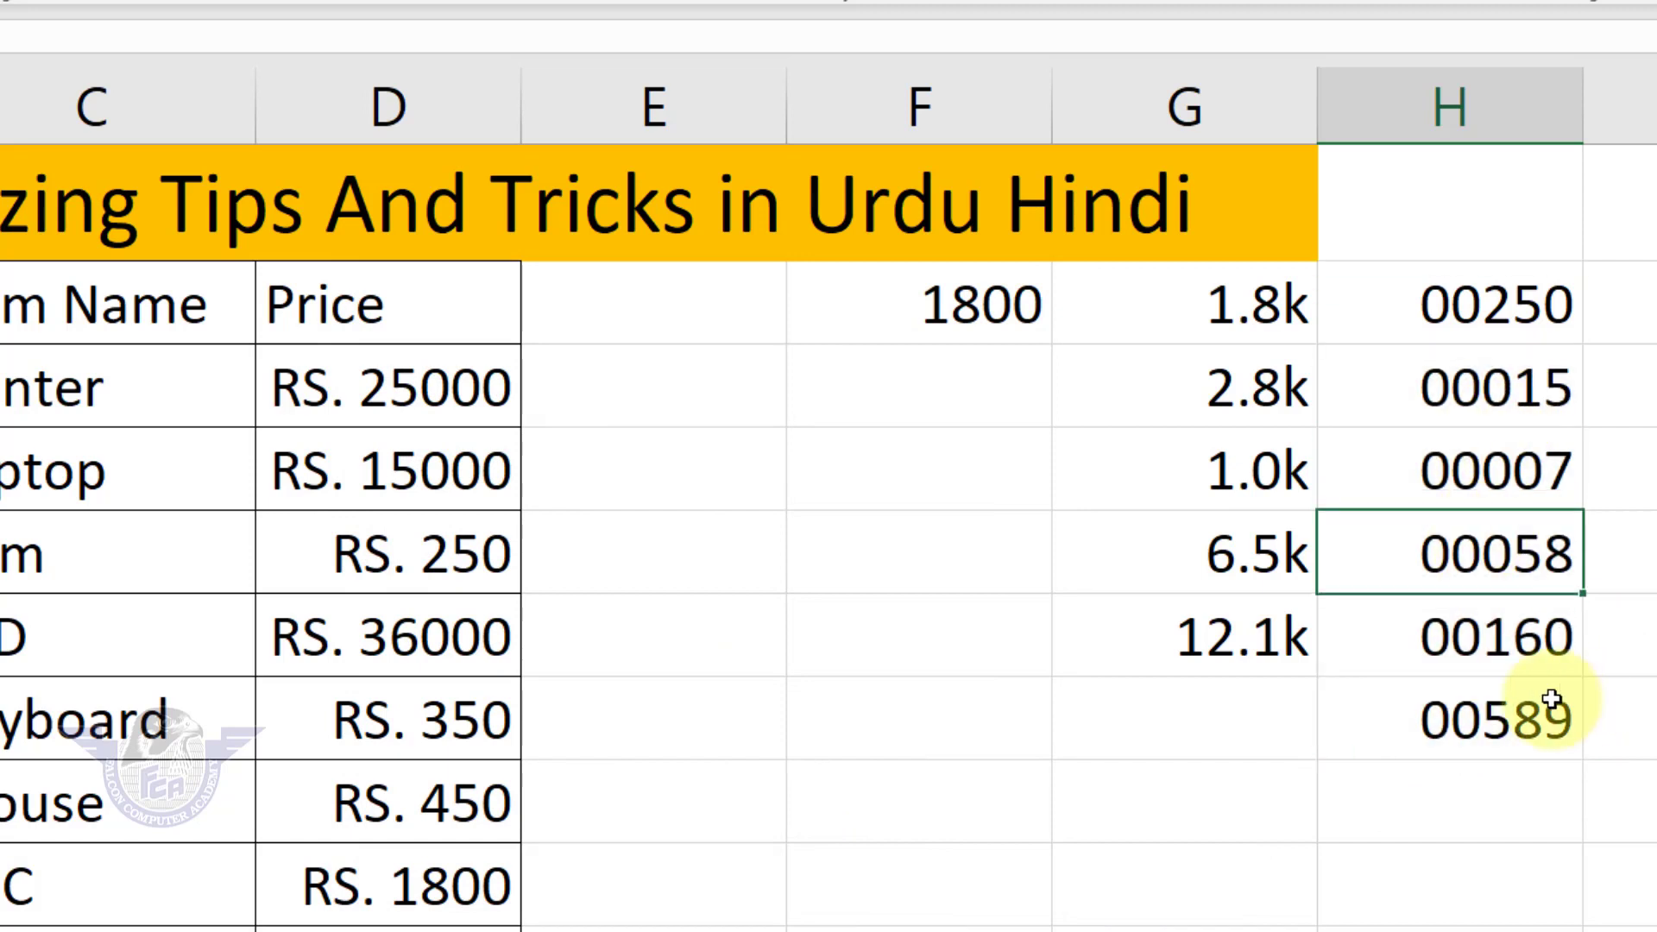